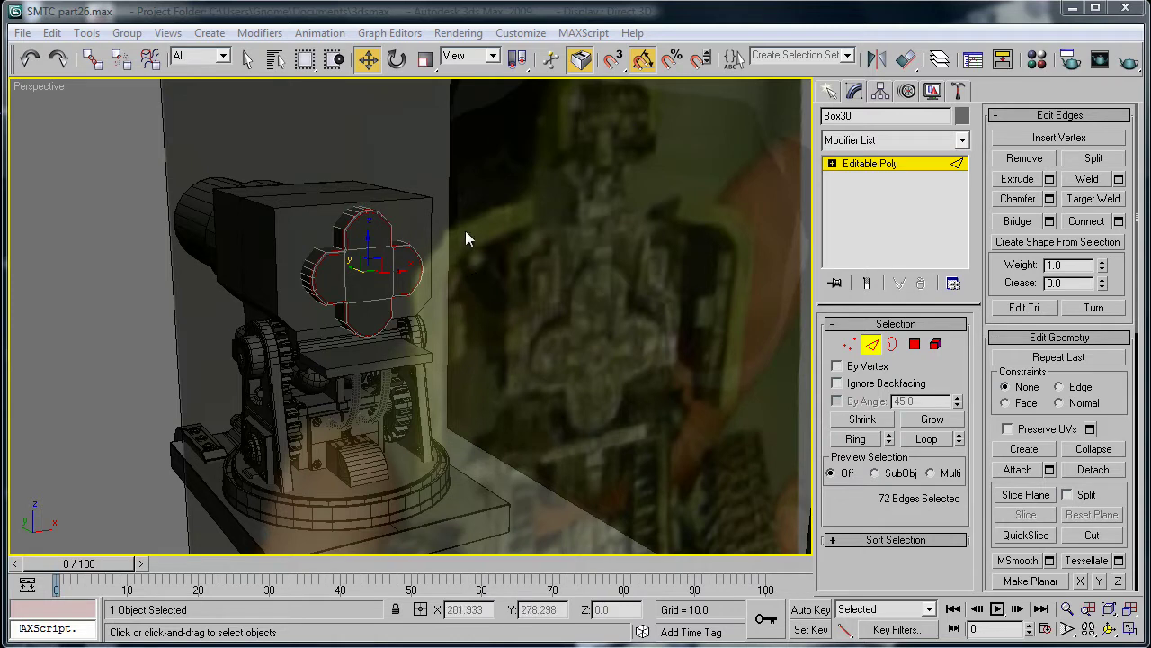
Select the five front polygons of the cross-shaped plate: the centre square and its four rounded lobes
{"action": "left_click_drag", "start_coordinate": [465, 230], "coordinate": [200, 153]}
{"action": "key", "text": "z"}
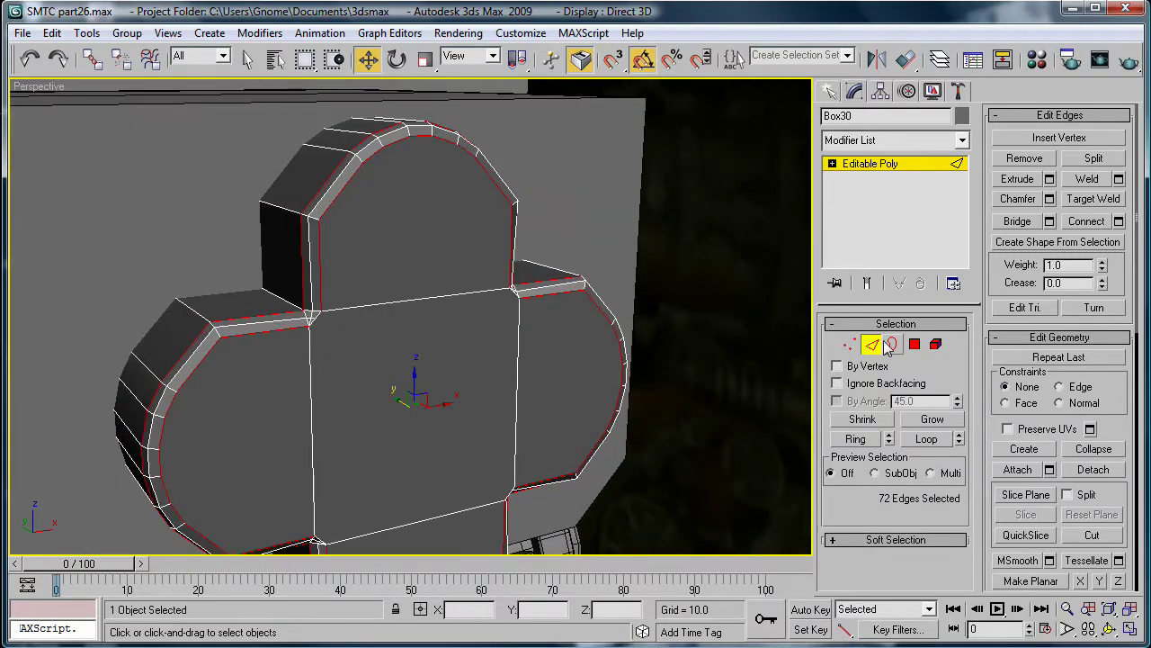
{"action": "left_click", "coordinate": [914, 345]}
{"action": "left_click", "coordinate": [370, 254]}
{"action": "left_click", "coordinate": [439, 383], "text": "ctrl"}
{"action": "left_click", "coordinate": [300, 401], "text": "ctrl"}
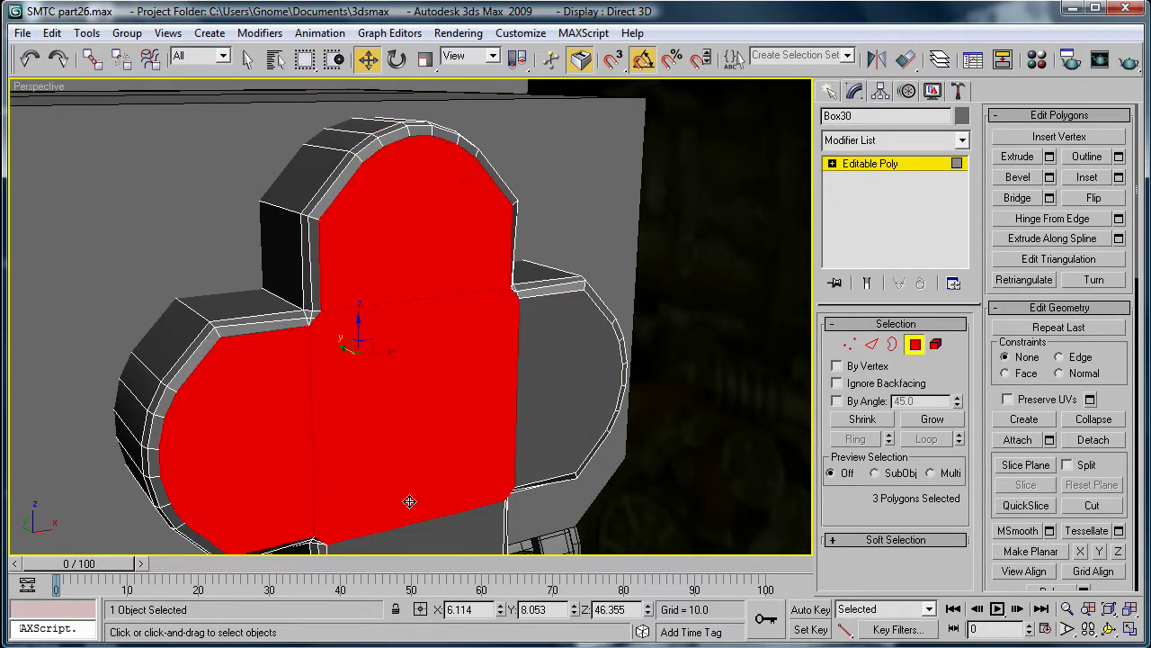
{"action": "left_click", "coordinate": [409, 518], "text": "ctrl"}
{"action": "left_click", "coordinate": [537, 438], "text": "ctrl"}
{"action": "left_click", "coordinate": [1086, 177]}
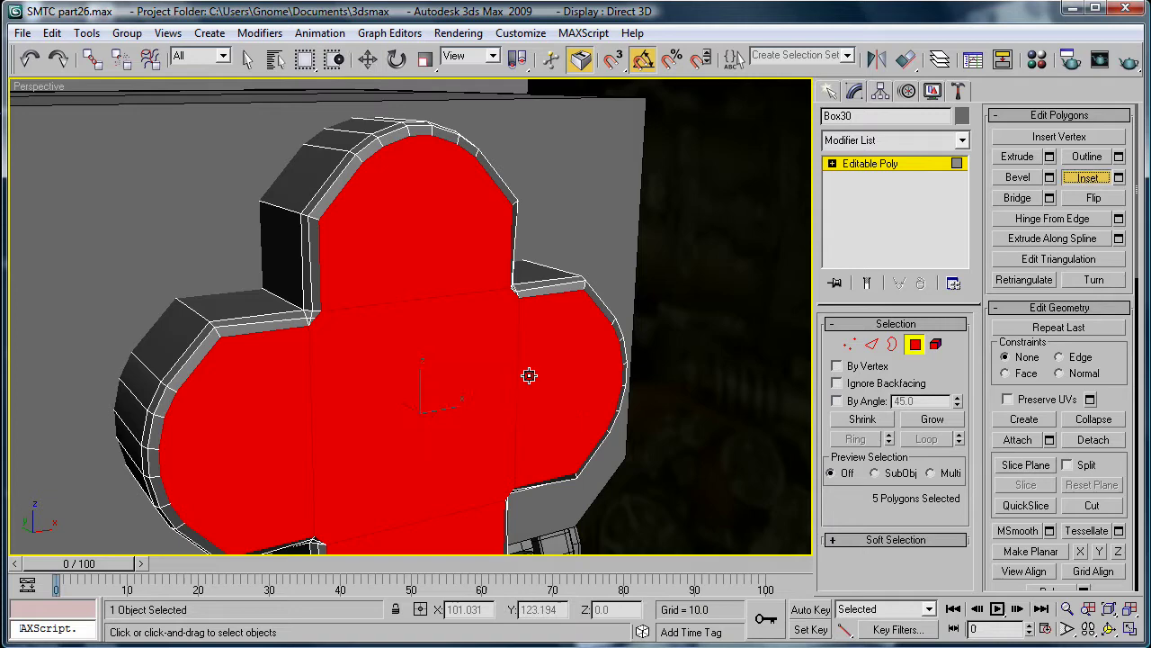
{"action": "left_click_drag", "start_coordinate": [527, 375], "coordinate": [394, 391]}
{"action": "right_click", "coordinate": [394, 390]}
{"action": "key", "text": "ctrl+z"}
Inset the plate's selected front polygons as a group by an amount of 0.455
{"action": "left_click", "coordinate": [1118, 177]}
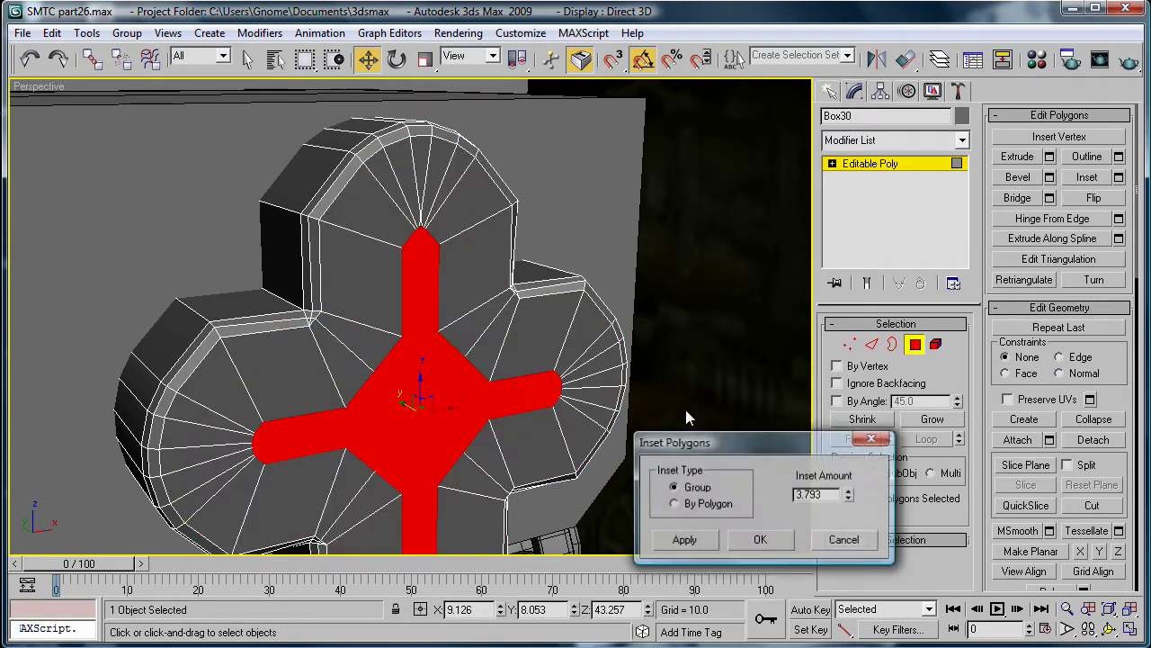
{"action": "left_click_drag", "start_coordinate": [851, 499], "coordinate": [824, 572]}
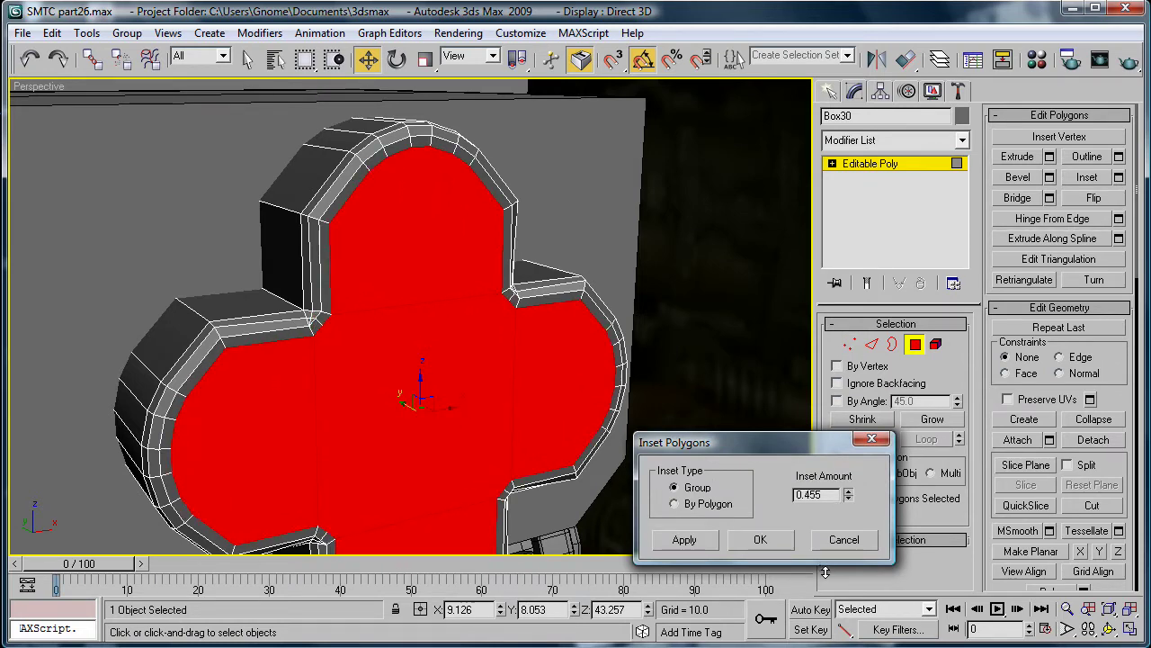
{"action": "left_click", "coordinate": [760, 543]}
Grow the selection and remove the five inner front faces from it, leaving only the narrow border ring selected
{"action": "left_click", "coordinate": [931, 419]}
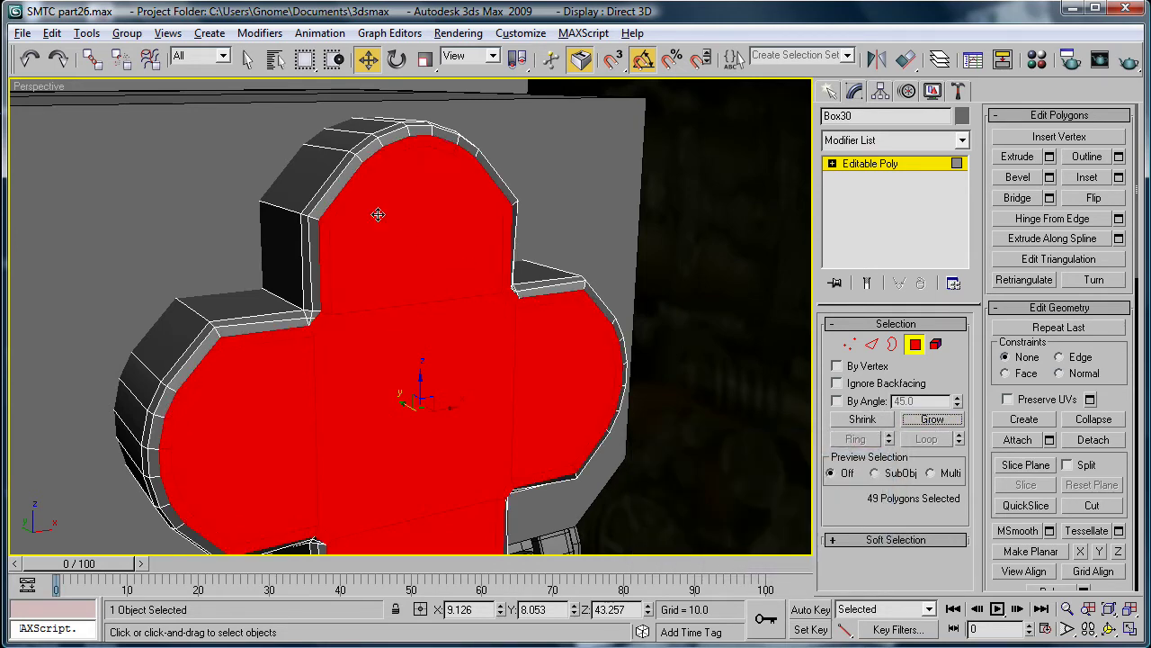
{"action": "left_click", "coordinate": [378, 214], "text": "alt"}
{"action": "left_click", "coordinate": [360, 424], "text": "alt"}
{"action": "left_click", "coordinate": [247, 432], "text": "alt"}
{"action": "left_click", "coordinate": [432, 527], "text": "alt"}
{"action": "left_click", "coordinate": [576, 377], "text": "alt"}
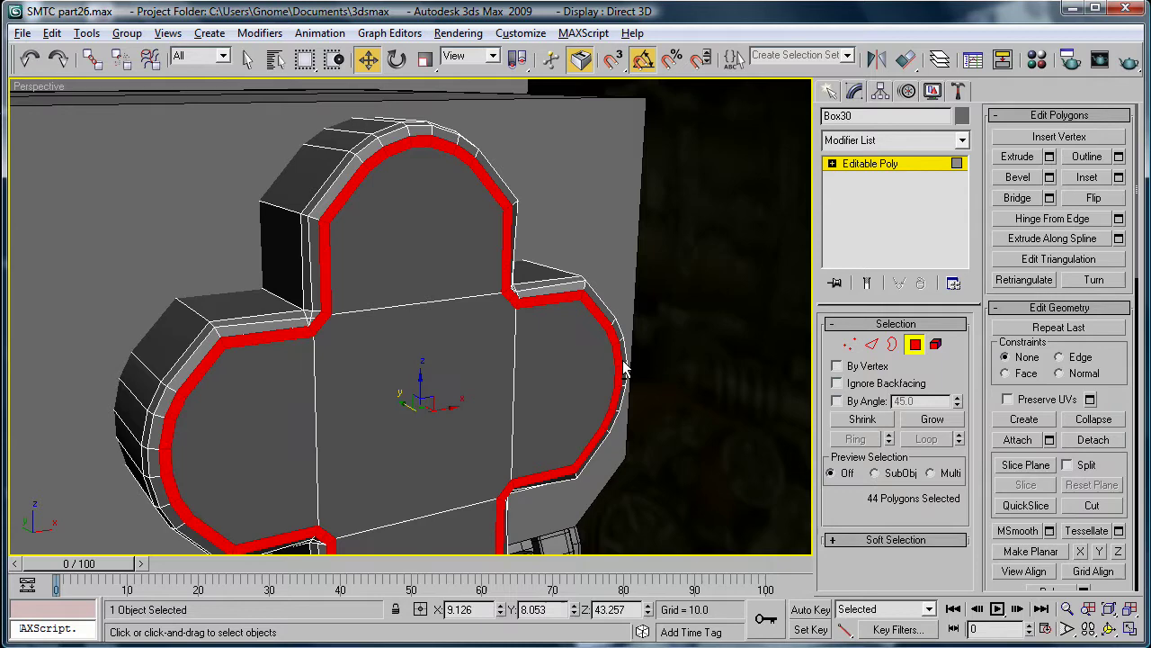
Bevel the border ring as a group with a height of 0.4 and an outline amount of -0.11
{"action": "middle_click_drag", "start_coordinate": [625, 369], "coordinate": [605, 326], "text": "alt"}
{"action": "left_click", "coordinate": [1050, 178]}
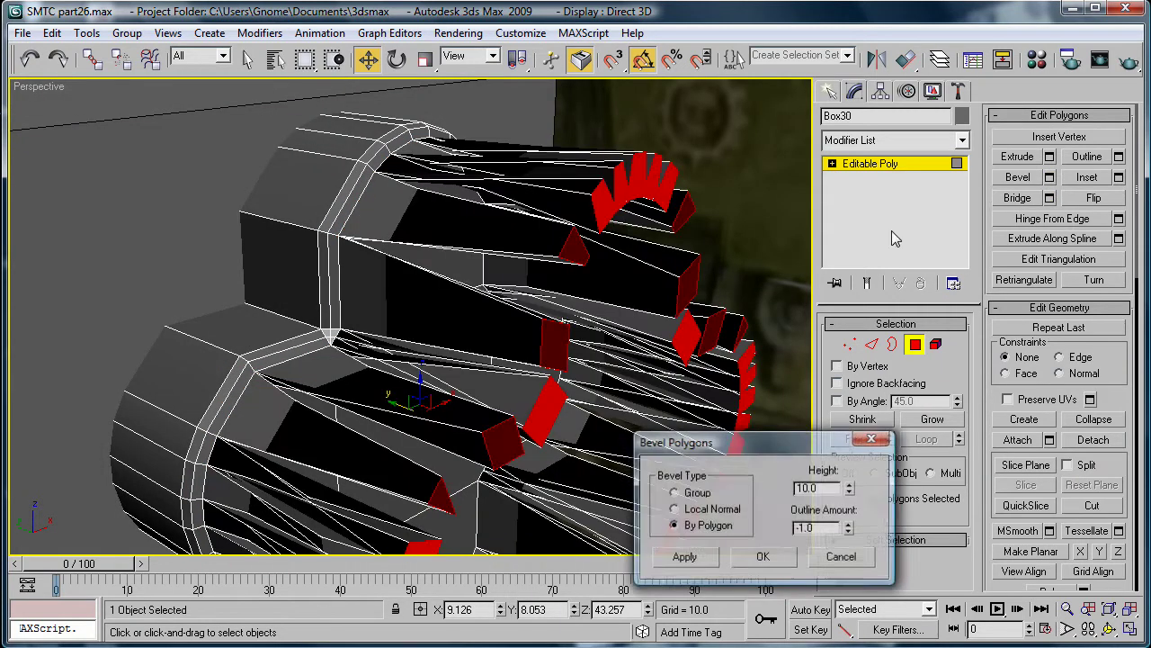
{"action": "left_click", "coordinate": [674, 493]}
{"action": "left_click_drag", "start_coordinate": [848, 488], "coordinate": [830, 436]}
{"action": "left_click_drag", "start_coordinate": [848, 491], "coordinate": [849, 509]}
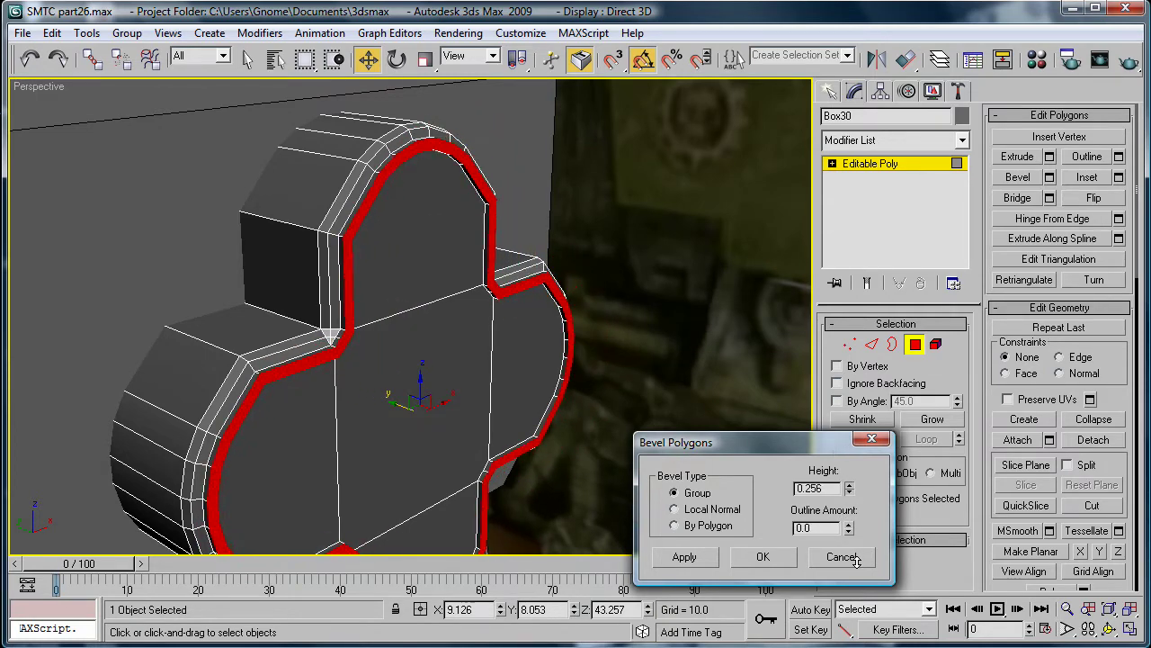
{"action": "left_click_drag", "start_coordinate": [854, 559], "coordinate": [849, 538]}
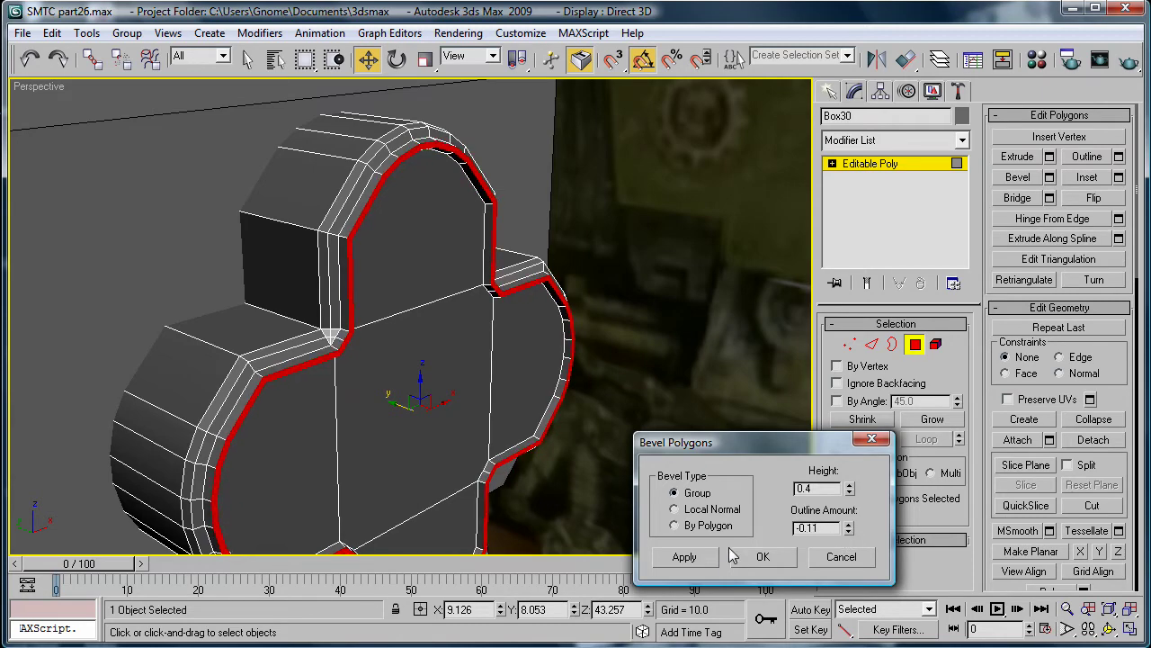
{"action": "left_click", "coordinate": [760, 557]}
Create a narrow box on the plate's front face using AutoGrid, about 6.13 long, 1.23 wide and 0.93 high
{"action": "middle_click_drag", "start_coordinate": [468, 180], "coordinate": [518, 232], "text": "alt"}
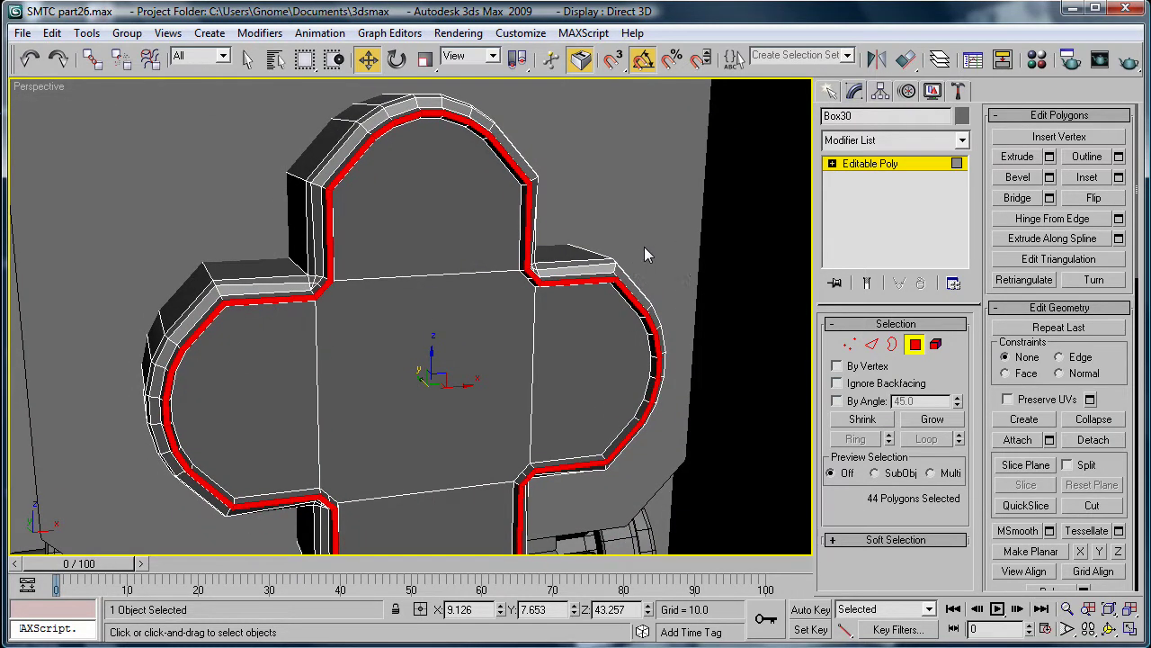
{"action": "left_click", "coordinate": [828, 95]}
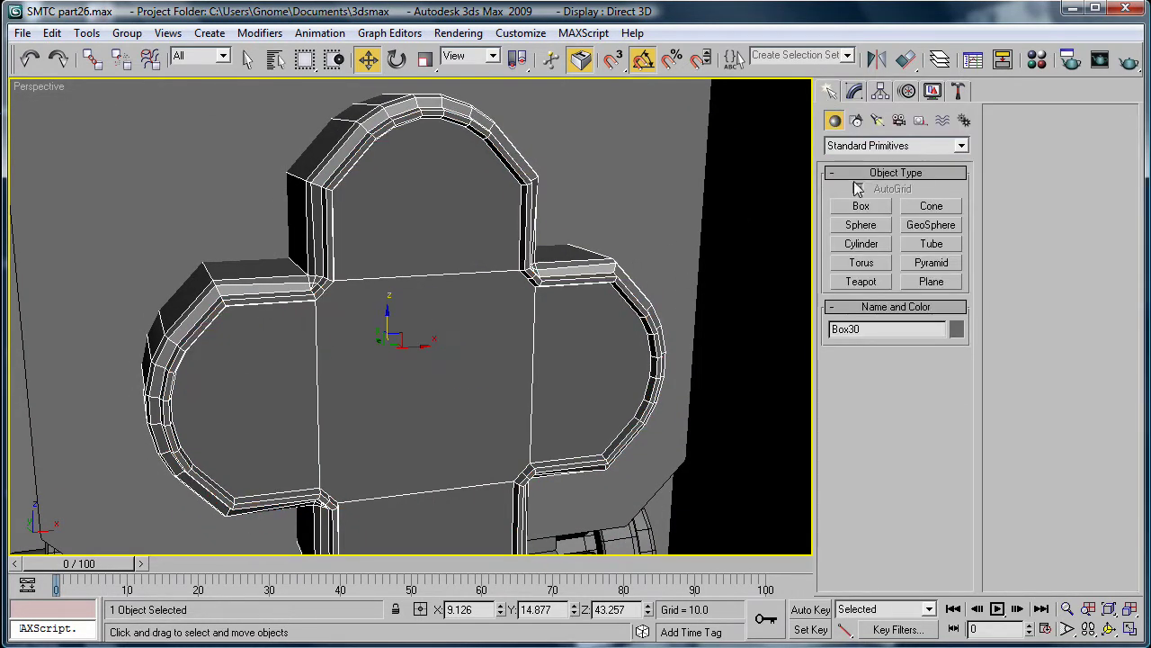
{"action": "left_click", "coordinate": [852, 211]}
{"action": "left_click_drag", "start_coordinate": [423, 248], "coordinate": [409, 247], "text": "alt"}
{"action": "middle_click_drag", "start_coordinate": [409, 247], "coordinate": [380, 270], "text": "alt"}
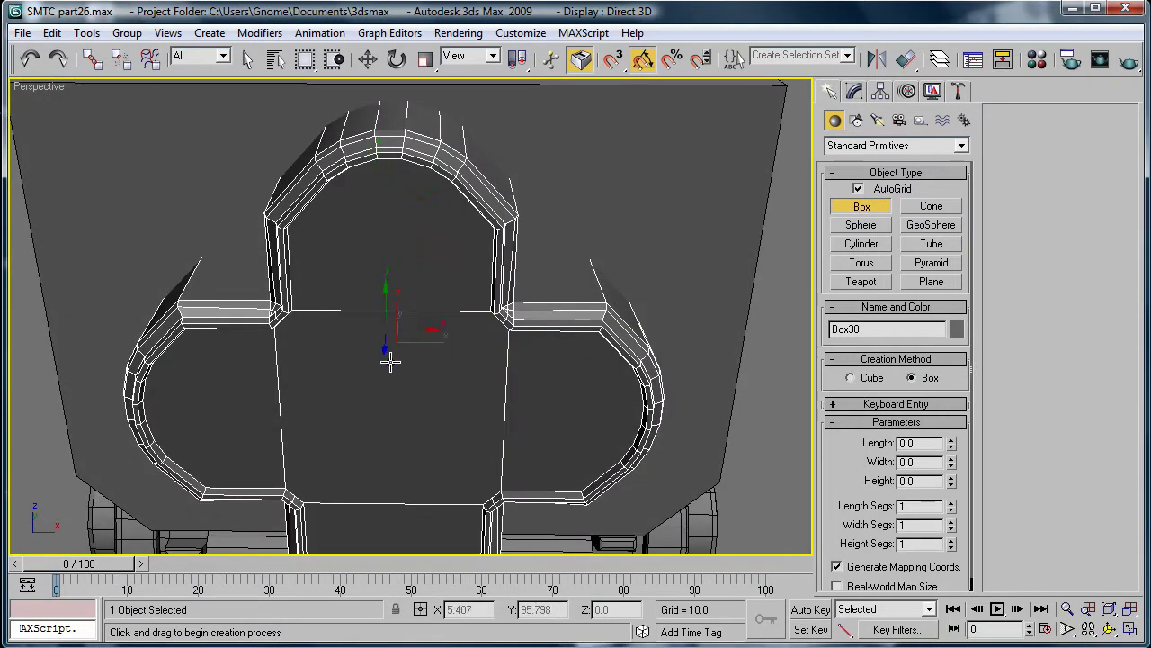
{"action": "left_click_drag", "start_coordinate": [368, 384], "coordinate": [399, 258]}
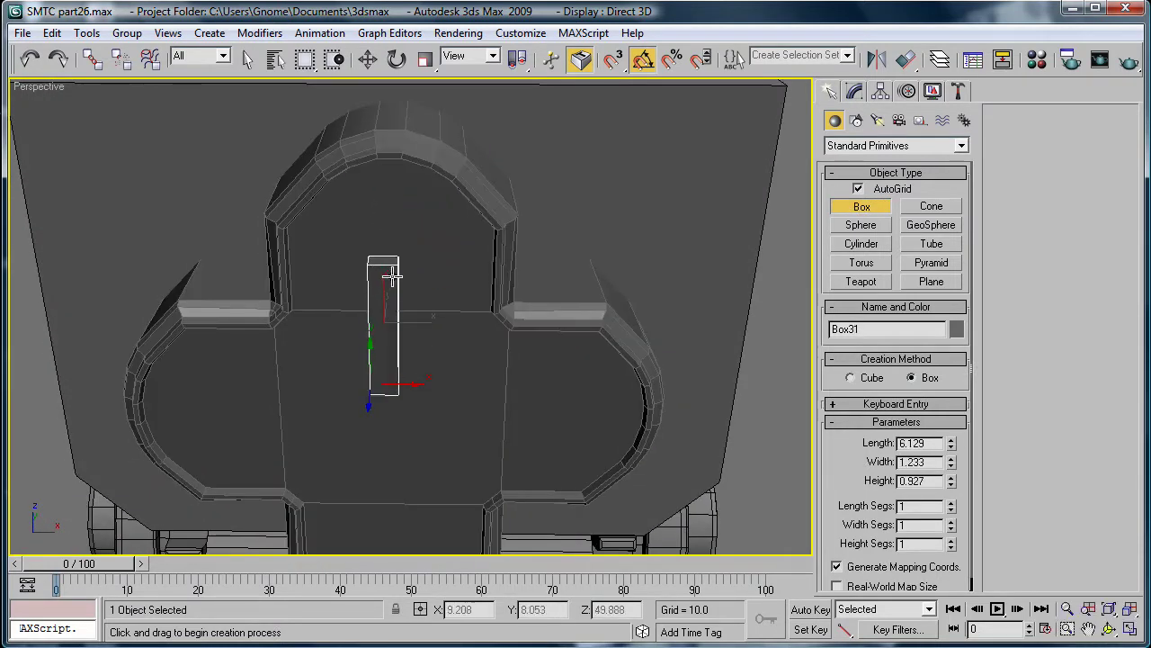
{"action": "left_click", "coordinate": [388, 260]}
Align the narrow box to the cross-shaped plate in X and Z only, pivot point to pivot point
{"action": "left_click", "coordinate": [909, 62]}
{"action": "left_click", "coordinate": [403, 197]}
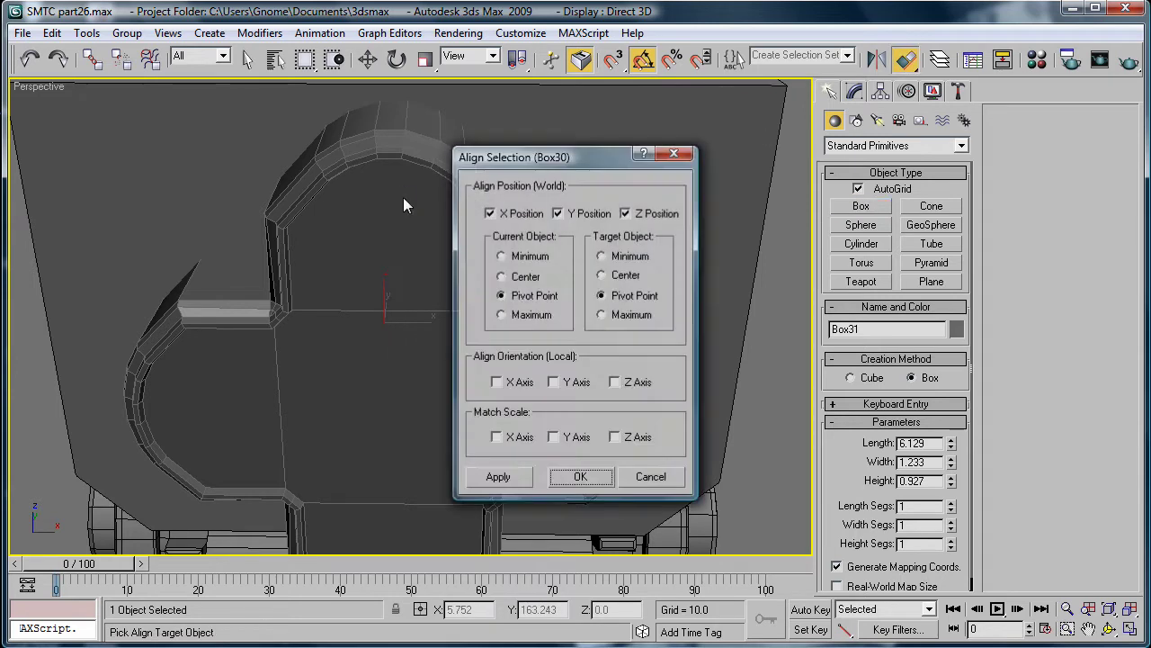
{"action": "left_click", "coordinate": [625, 214]}
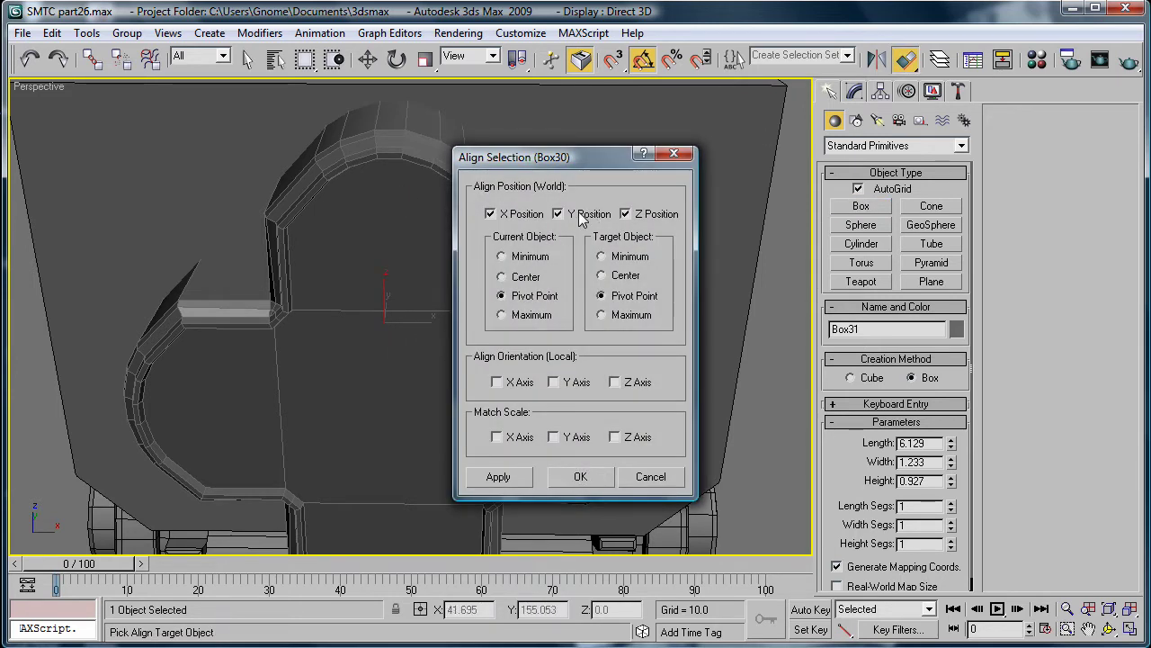
{"action": "left_click", "coordinate": [557, 214]}
{"action": "left_click", "coordinate": [557, 215]}
{"action": "left_click", "coordinate": [558, 214]}
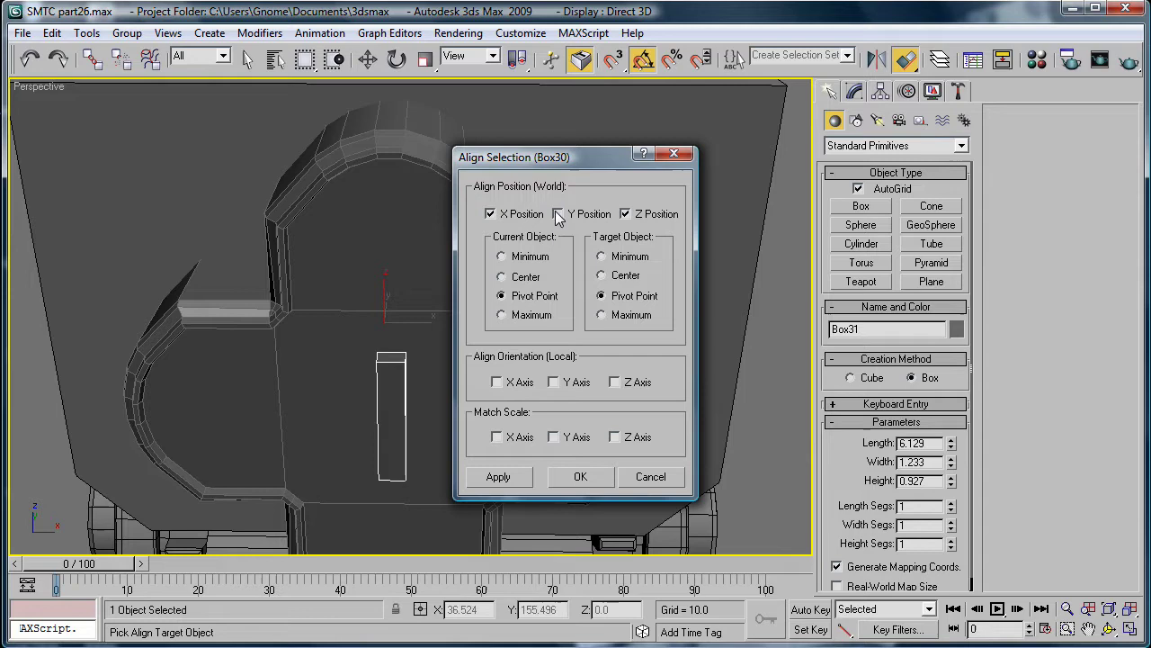
{"action": "left_click", "coordinate": [580, 476]}
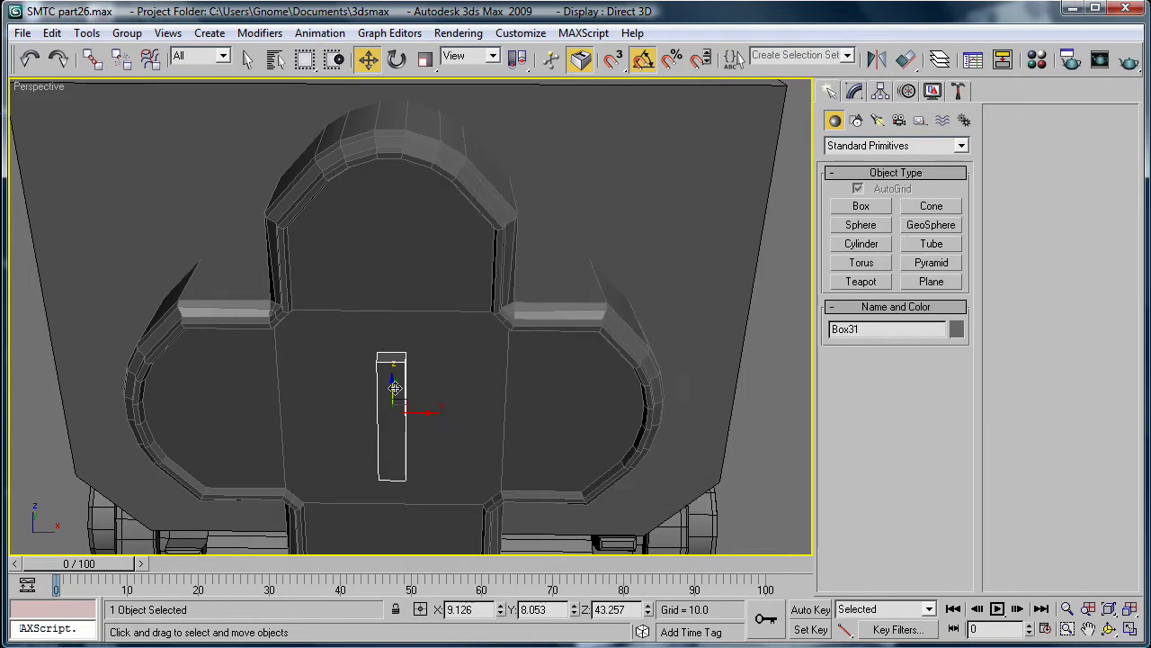
Move the narrow box up onto the rim of the plate's upper lobe, at a Z position of about 53.24
{"action": "left_click_drag", "start_coordinate": [393, 385], "coordinate": [404, 112]}
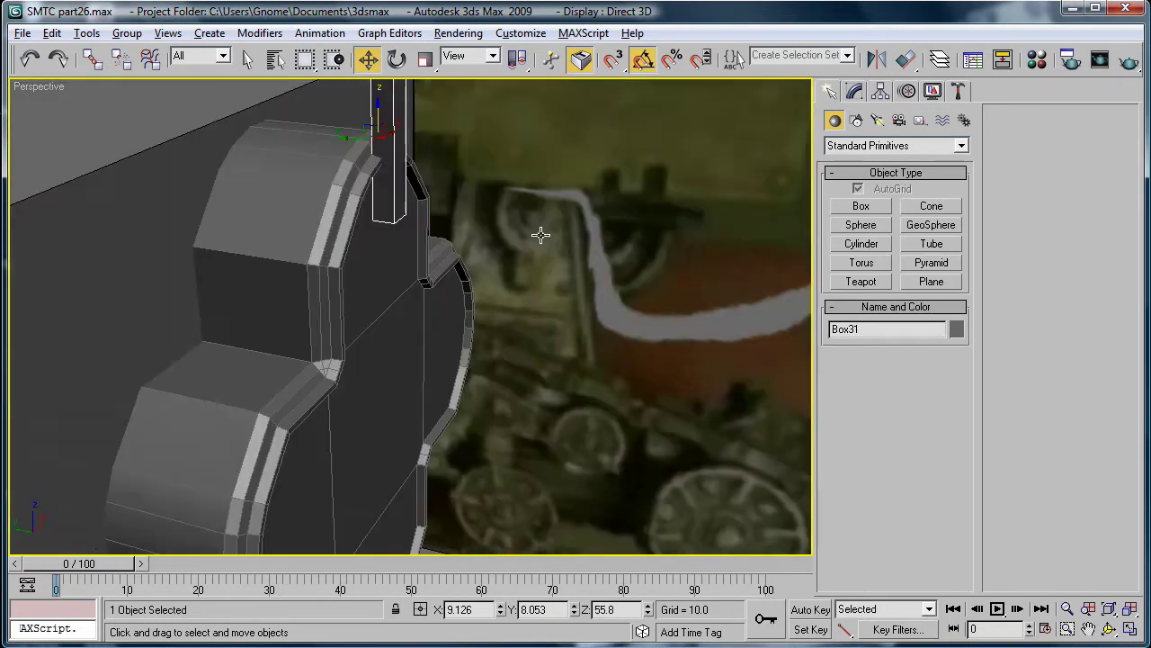
{"action": "middle_click_drag", "start_coordinate": [540, 234], "coordinate": [420, 295], "text": "alt"}
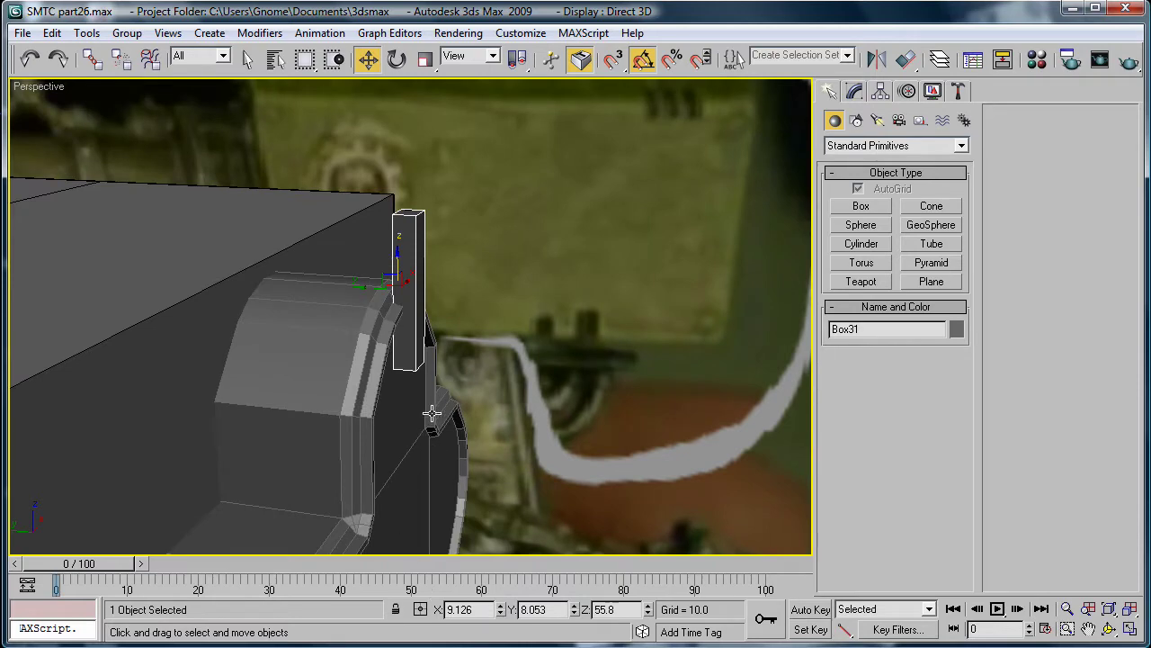
{"action": "key", "text": "f"}
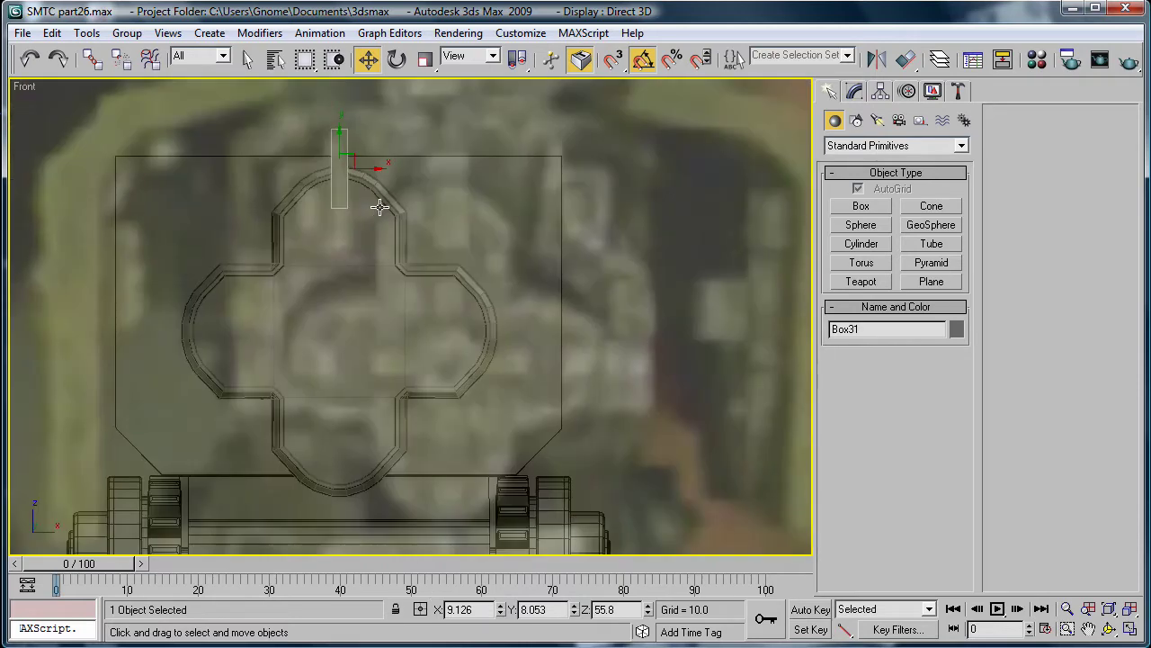
{"action": "scroll", "coordinate": [465, 257], "scroll_direction": "up", "scroll_amount": 2}
{"action": "scroll", "coordinate": [558, 270], "scroll_direction": "down", "scroll_amount": 3}
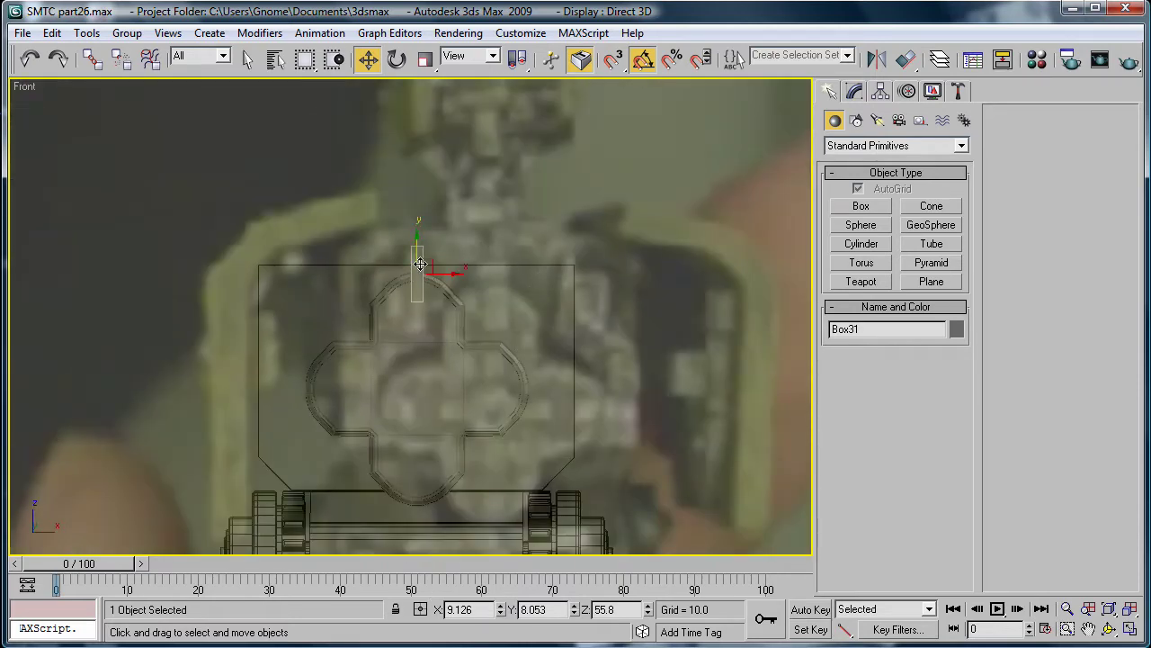
{"action": "left_click_drag", "start_coordinate": [418, 241], "coordinate": [431, 270]}
{"action": "scroll", "coordinate": [661, 162], "scroll_direction": "up", "scroll_amount": 2}
{"action": "middle_click_drag", "start_coordinate": [661, 162], "coordinate": [719, 181]}
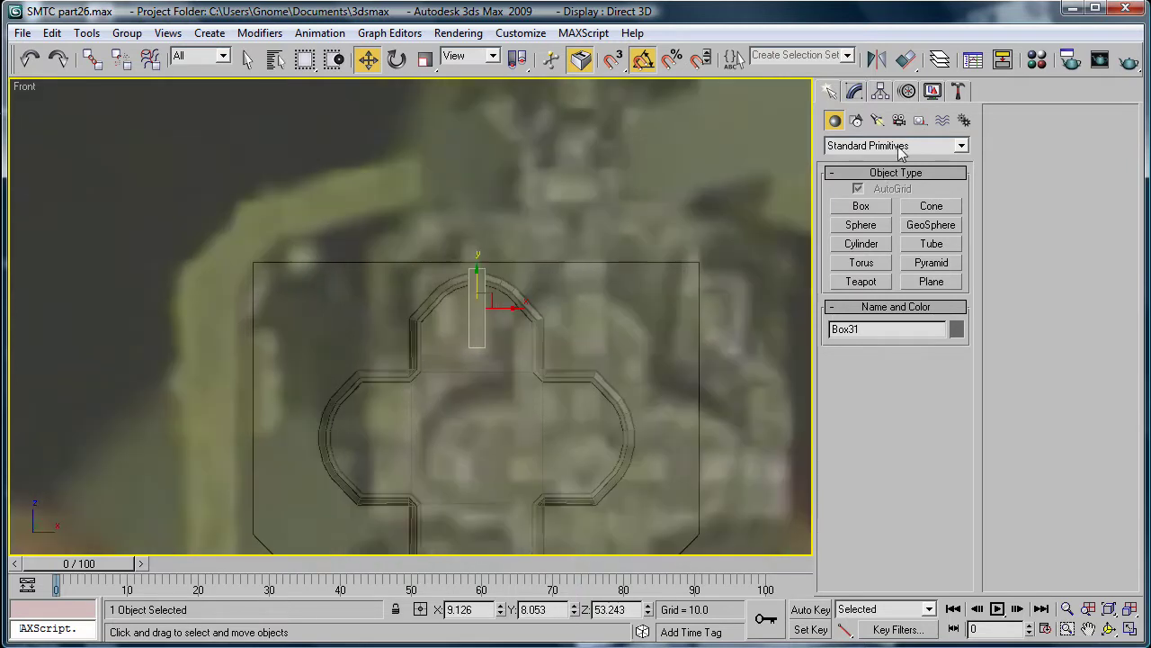
Resize the box to length 7.049, width 2.602 and height 0.937, and raise it slightly to about Z 53.585
{"action": "left_click", "coordinate": [854, 91]}
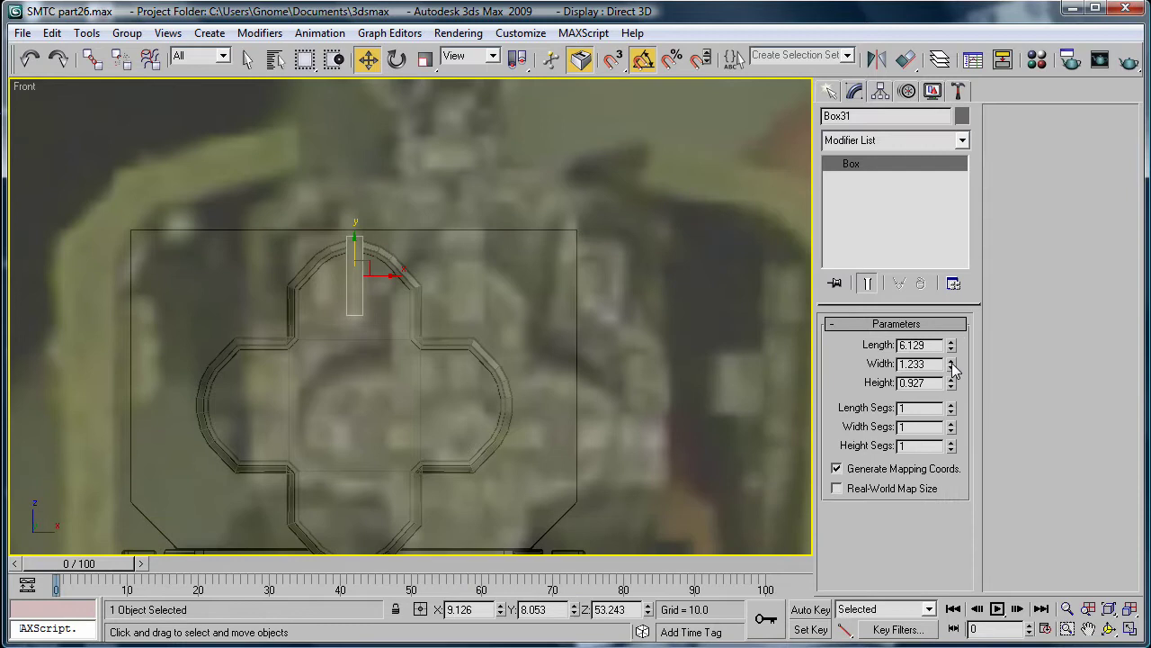
{"action": "left_click_drag", "start_coordinate": [952, 365], "coordinate": [968, 257]}
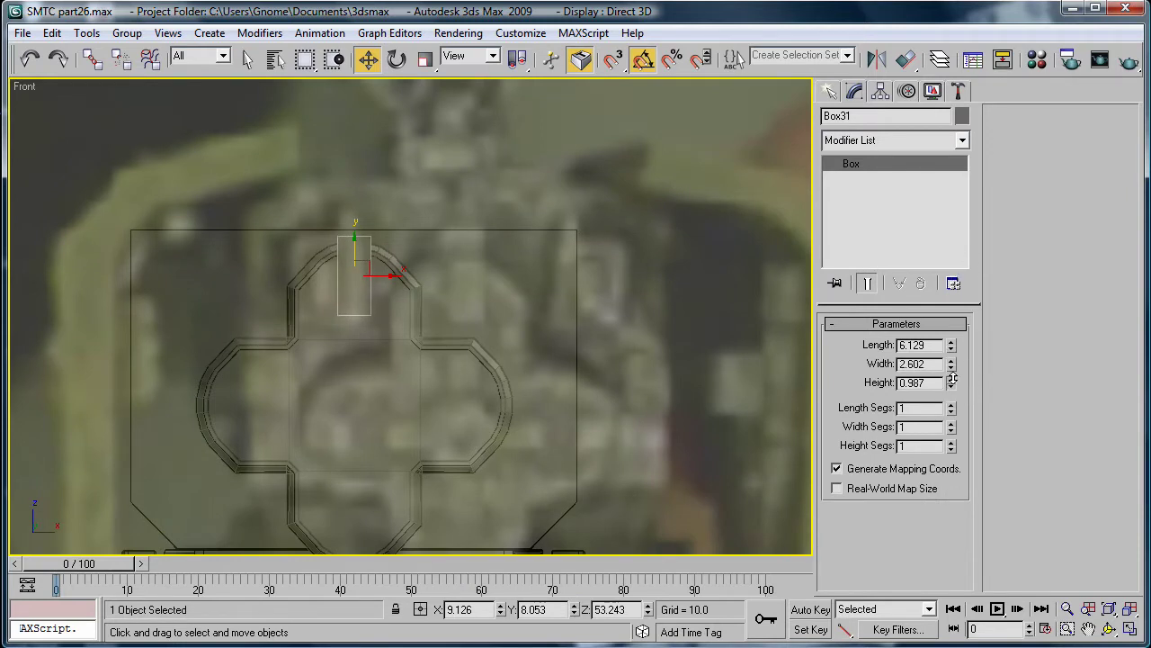
{"action": "left_click_drag", "start_coordinate": [951, 351], "coordinate": [951, 338]}
{"action": "left_click_drag", "start_coordinate": [350, 237], "coordinate": [356, 233]}
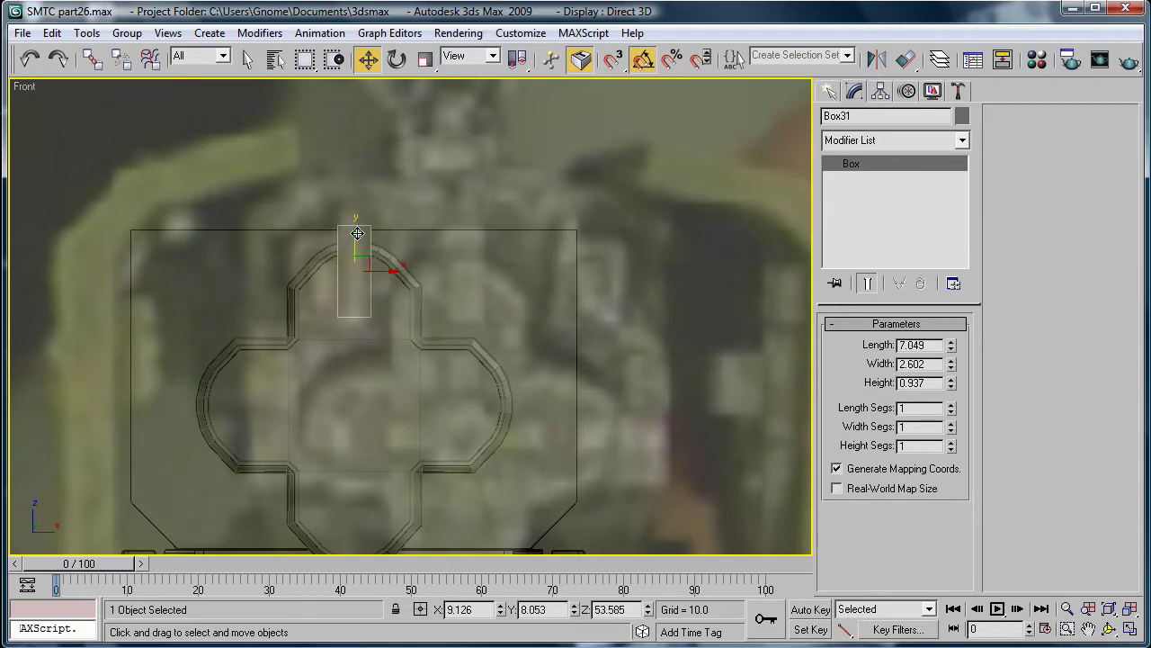
Convert the resized box to Editable Poly and select the two vertical edges of its side facing the plate's rim
{"action": "key", "text": "p"}
{"action": "key", "text": "z"}
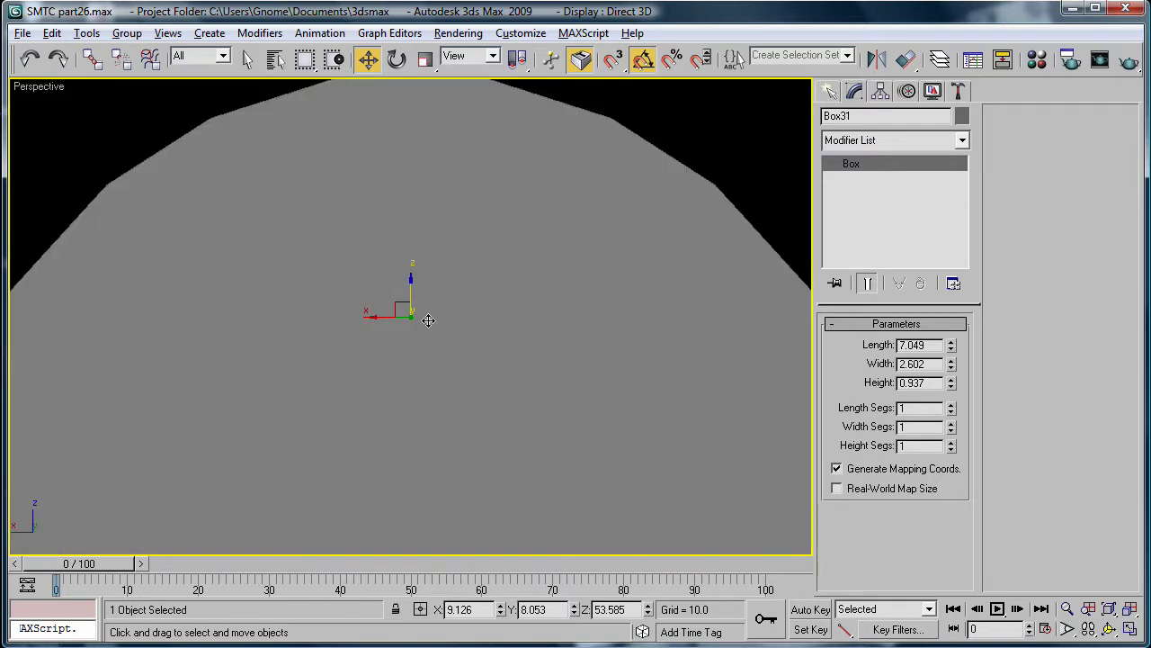
{"action": "middle_click_drag", "start_coordinate": [429, 322], "coordinate": [882, 331], "text": "alt"}
{"action": "left_click", "coordinate": [885, 273]}
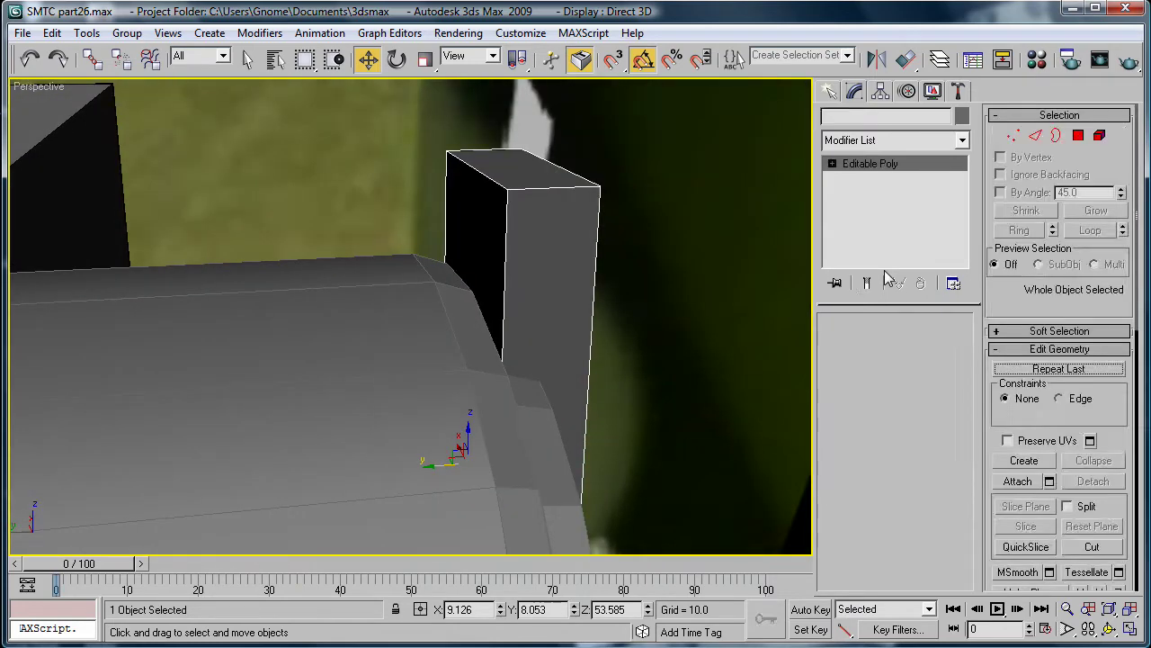
{"action": "left_click", "coordinate": [872, 345]}
{"action": "left_click", "coordinate": [502, 257]}
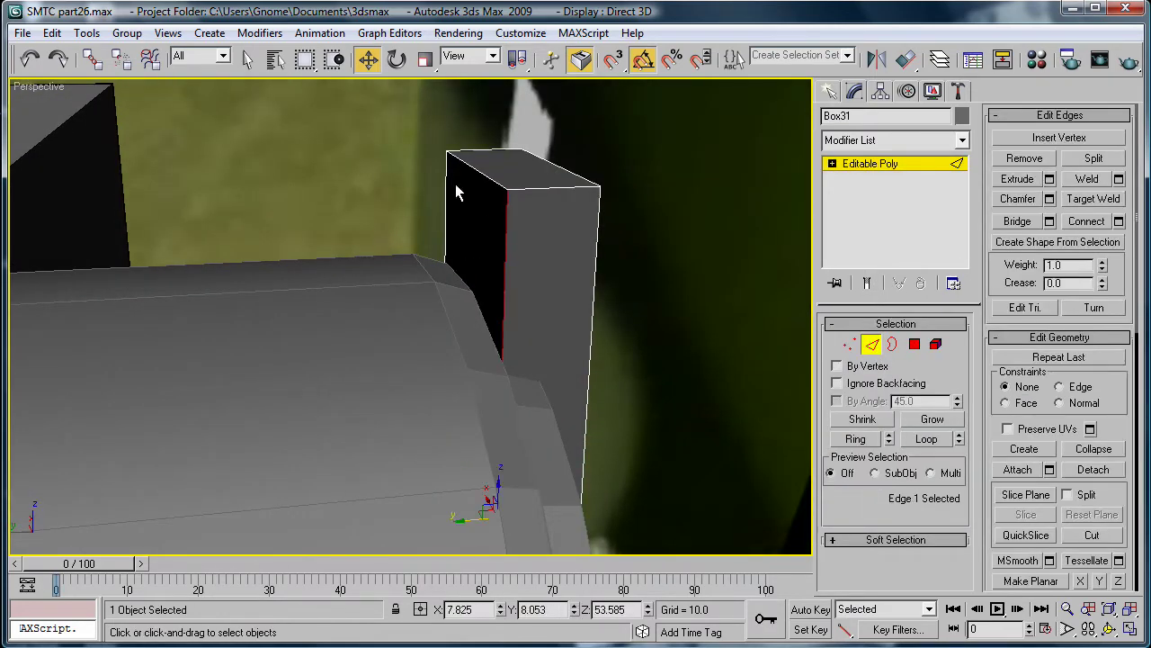
{"action": "left_click", "coordinate": [448, 180], "text": "ctrl"}
Connect the box's two selected vertical edges with 1 segment, sliding the new edge to 45 so it meets the plate's rim
{"action": "left_click", "coordinate": [1118, 222]}
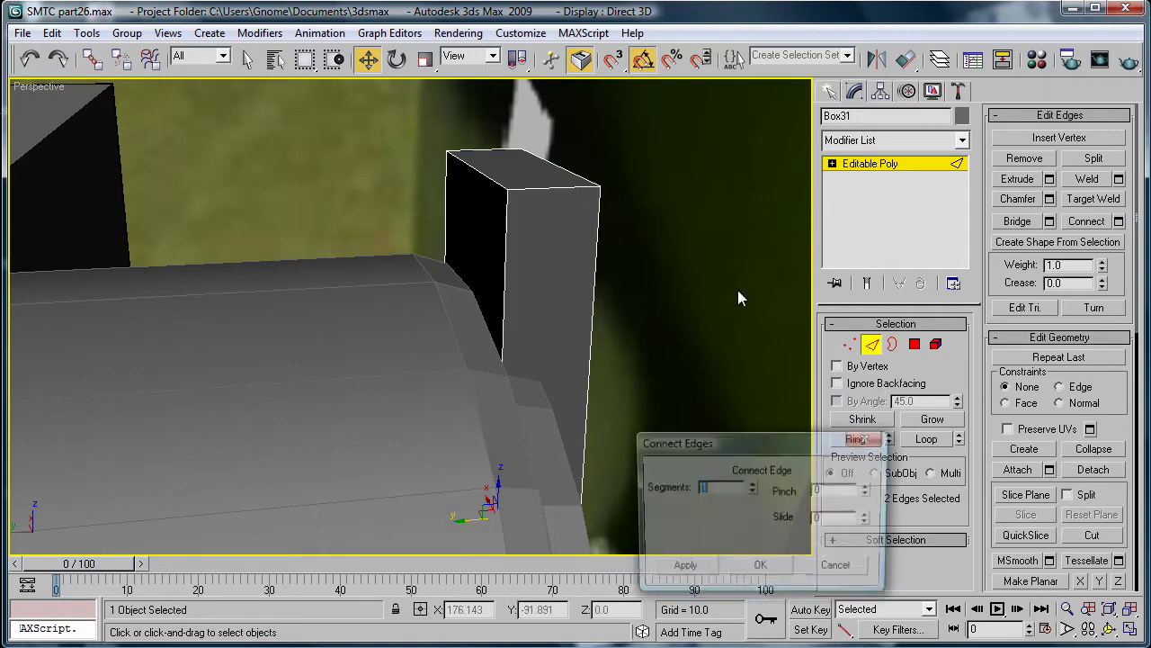
{"action": "scroll", "coordinate": [411, 295], "scroll_direction": "up", "scroll_amount": 5}
{"action": "middle_click_drag", "start_coordinate": [411, 296], "coordinate": [262, 216]}
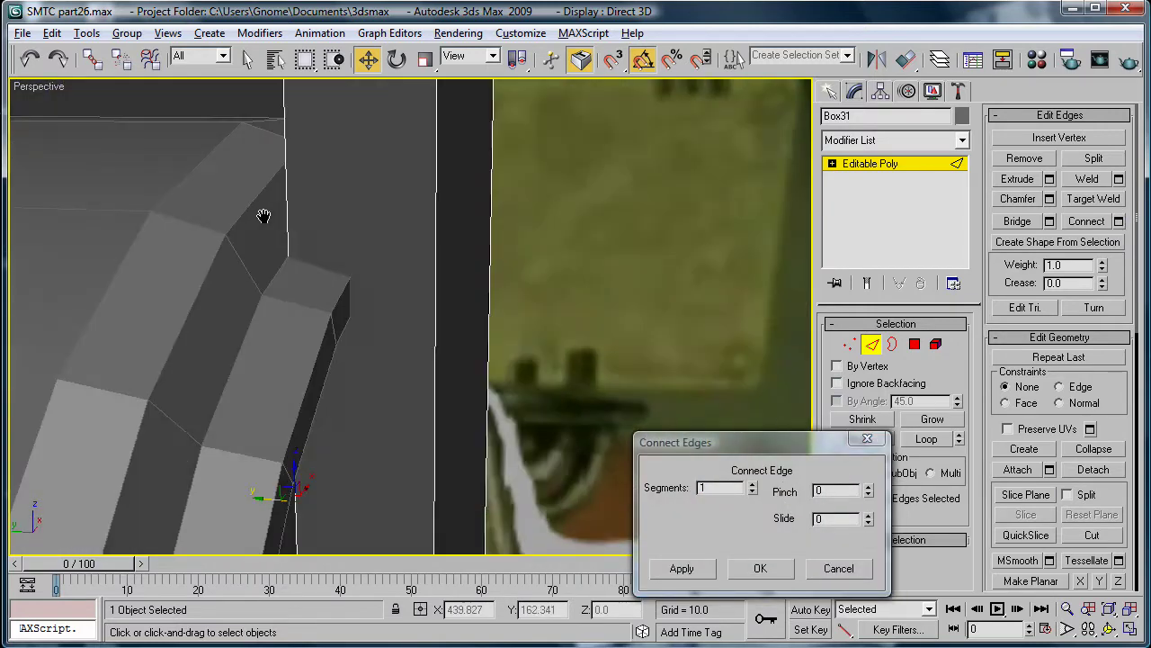
{"action": "scroll", "coordinate": [262, 216], "scroll_direction": "down", "scroll_amount": 3}
{"action": "left_click_drag", "start_coordinate": [869, 520], "coordinate": [863, 490]}
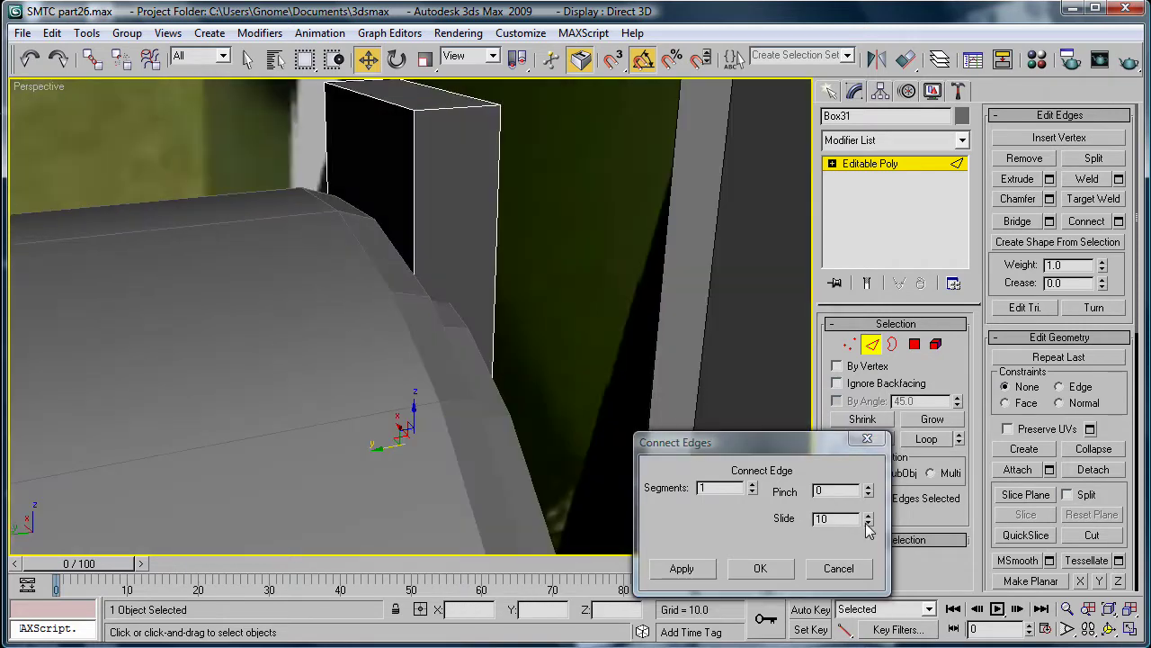
{"action": "left_click", "coordinate": [869, 520]}
{"action": "left_click_drag", "start_coordinate": [882, 356], "coordinate": [877, 440]}
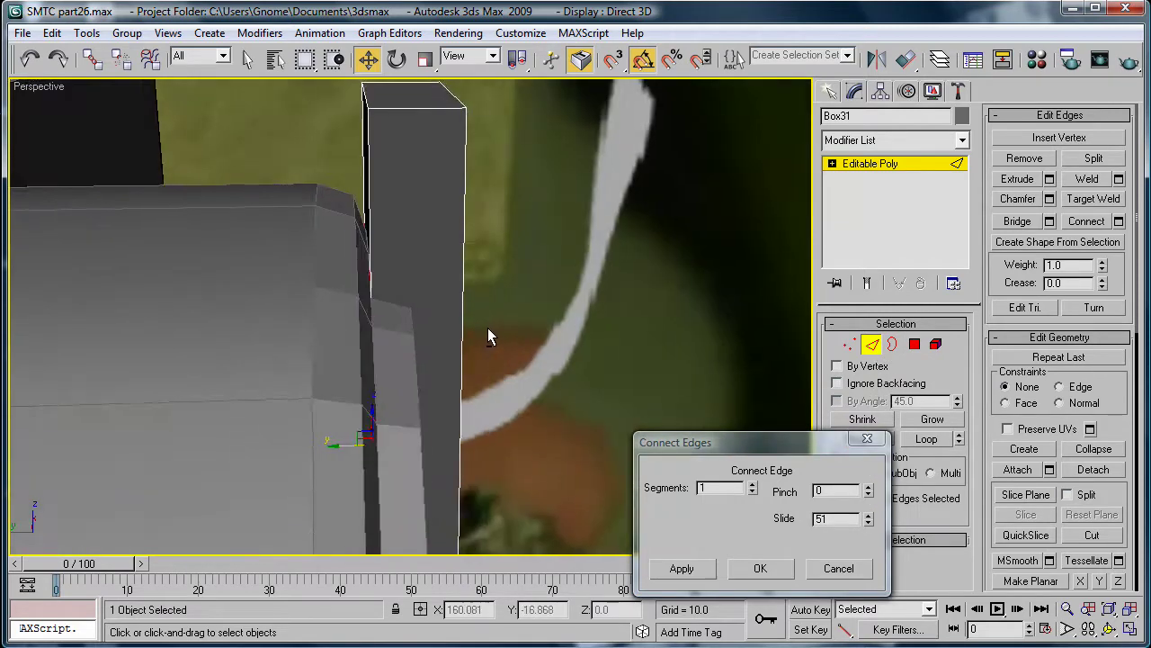
{"action": "middle_click_drag", "start_coordinate": [488, 328], "coordinate": [497, 332], "text": "alt"}
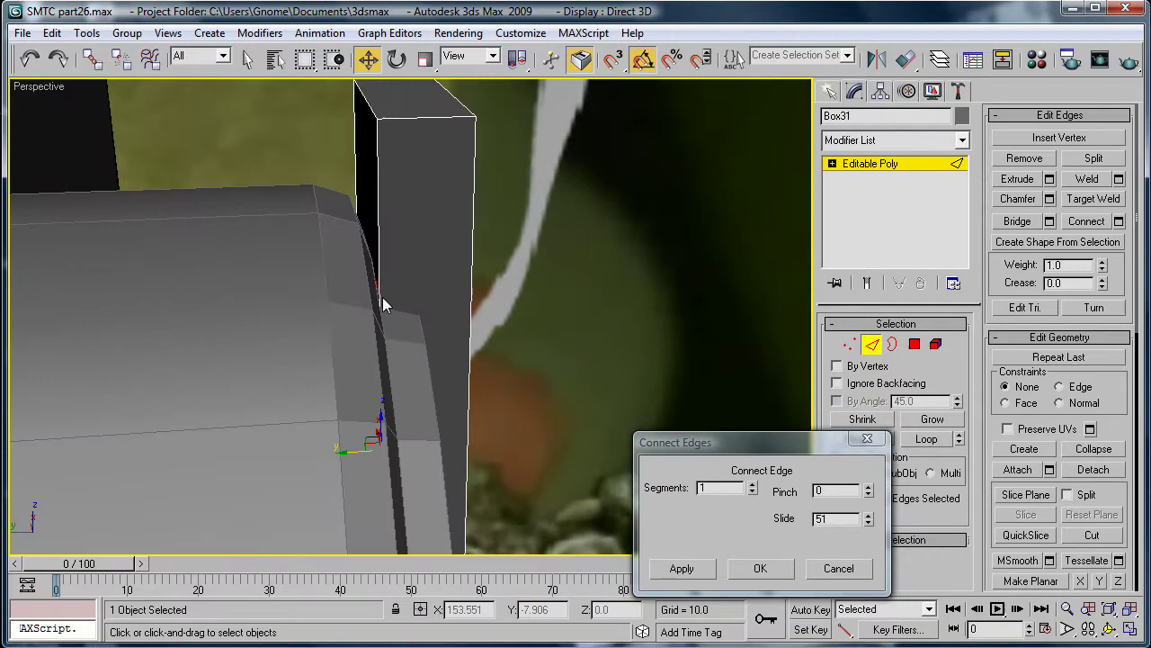
{"action": "left_click_drag", "start_coordinate": [869, 519], "coordinate": [864, 521]}
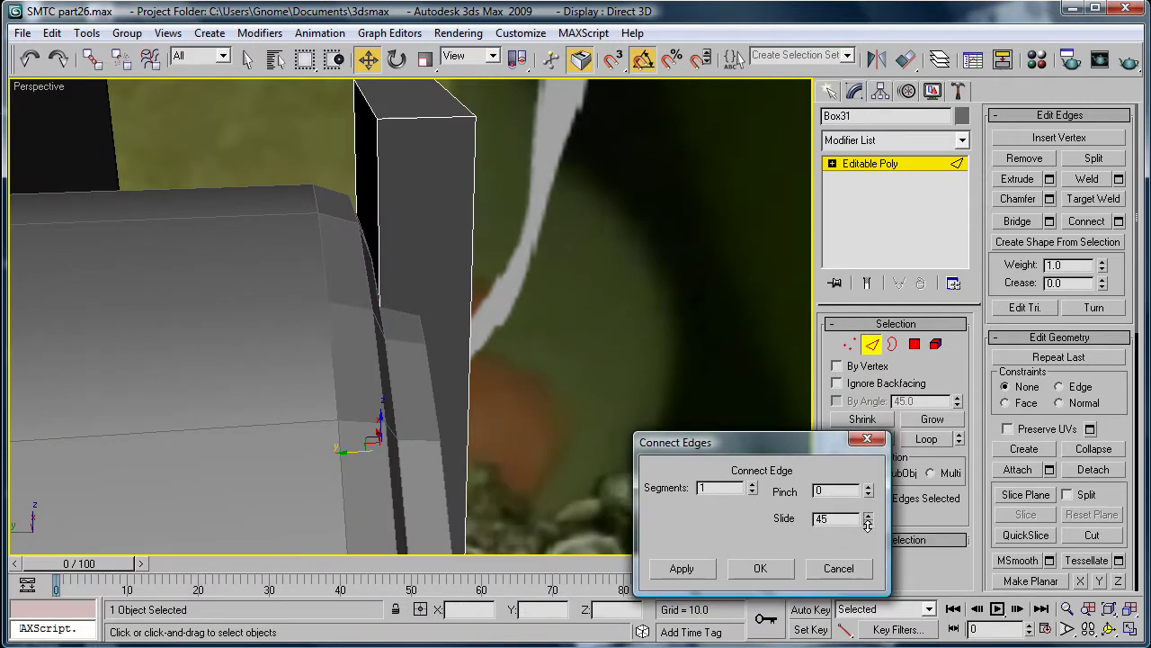
{"action": "left_click", "coordinate": [760, 567]}
Extrude the upper polygon on the box's plate-facing side by 6.9 as a group, back over the upper lobe
{"action": "left_click", "coordinate": [914, 343]}
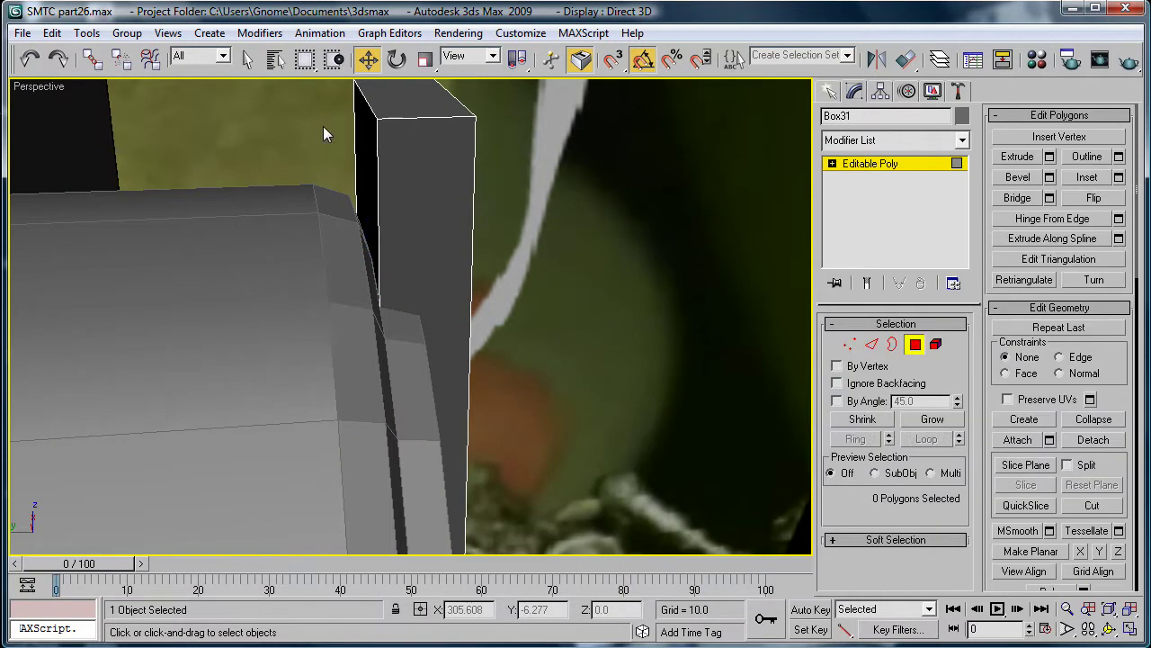
{"action": "left_click", "coordinate": [372, 160]}
{"action": "key", "text": "z"}
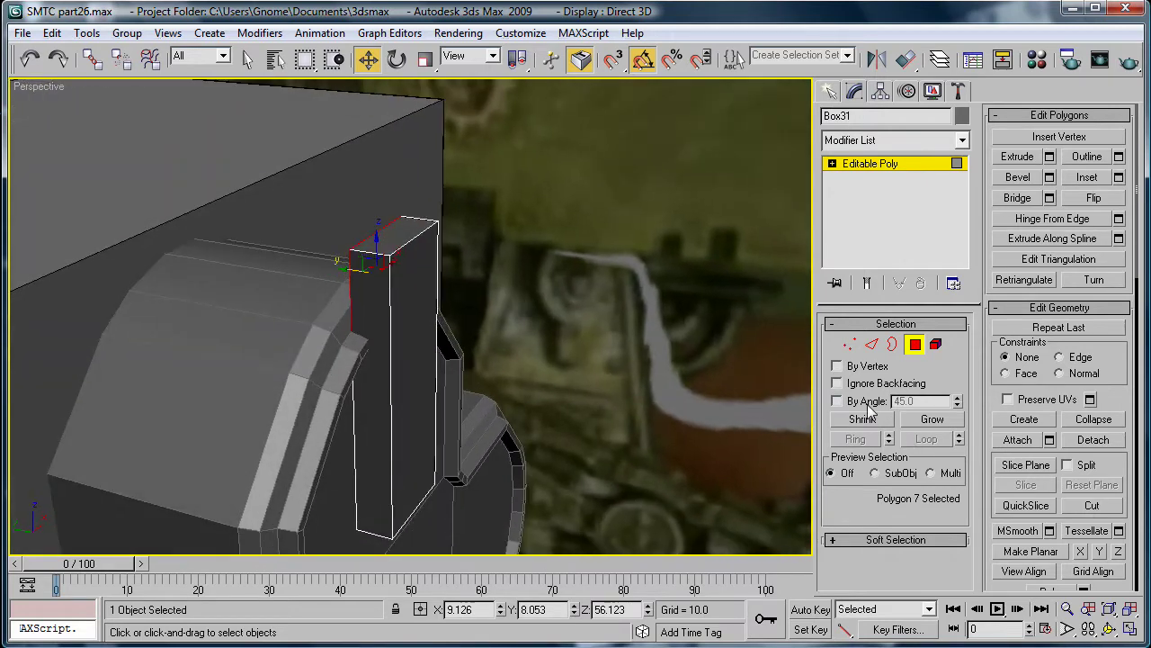
{"action": "left_click", "coordinate": [1049, 159]}
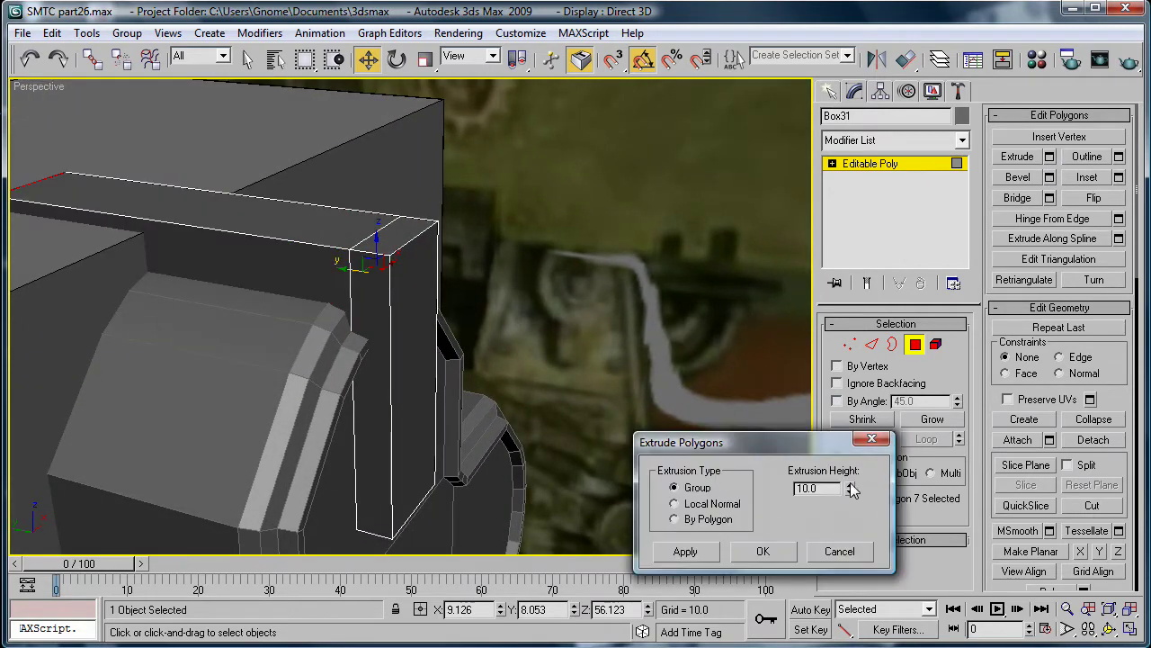
{"action": "left_click_drag", "start_coordinate": [852, 489], "coordinate": [844, 523]}
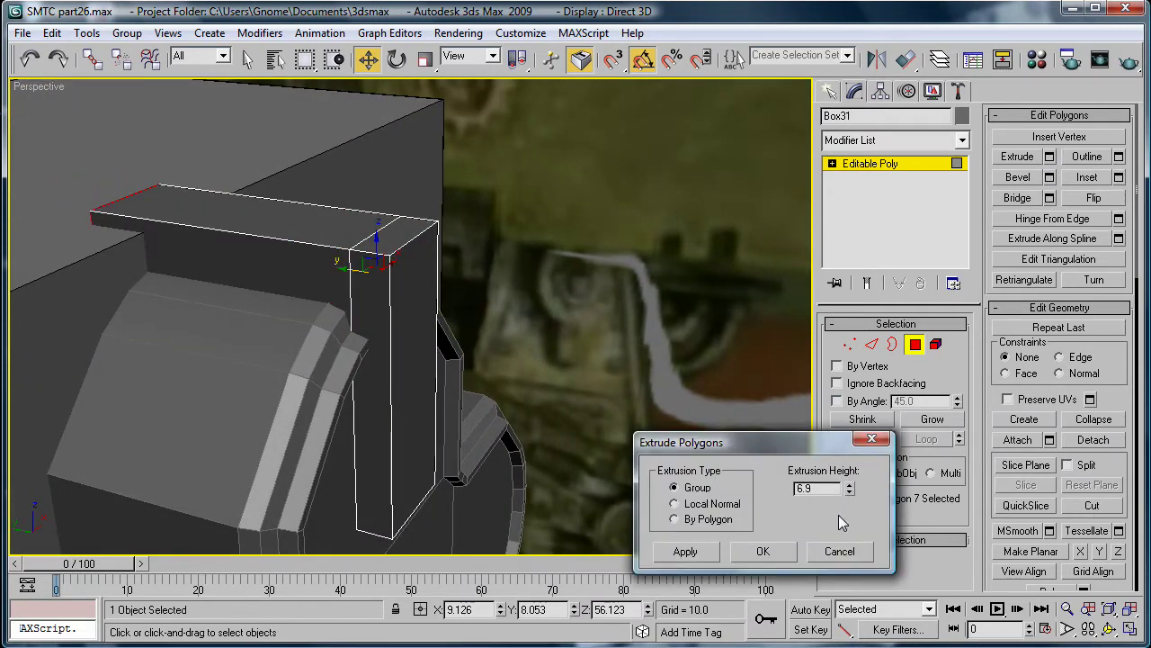
{"action": "left_click", "coordinate": [763, 552]}
{"action": "middle_click_drag", "start_coordinate": [378, 342], "coordinate": [419, 387], "text": "alt"}
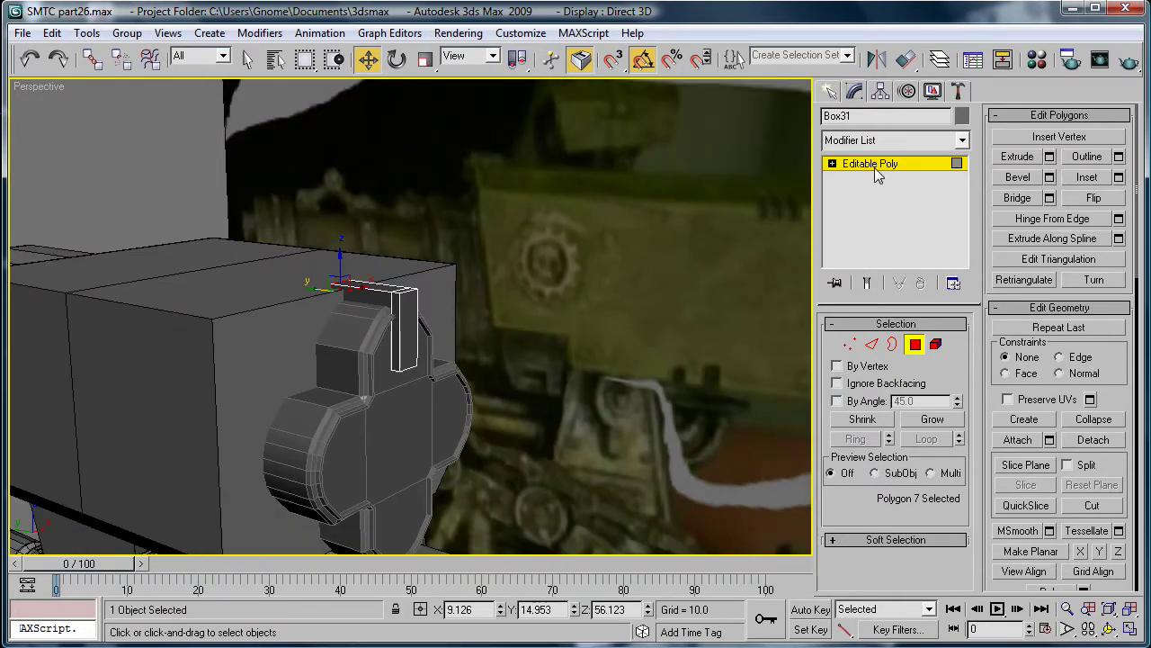
Leave polygon editing and move the L-shaped bracket and the cross-shaped plate together slightly down along Z
{"action": "left_click", "coordinate": [877, 164]}
{"action": "left_click", "coordinate": [349, 471], "text": "ctrl"}
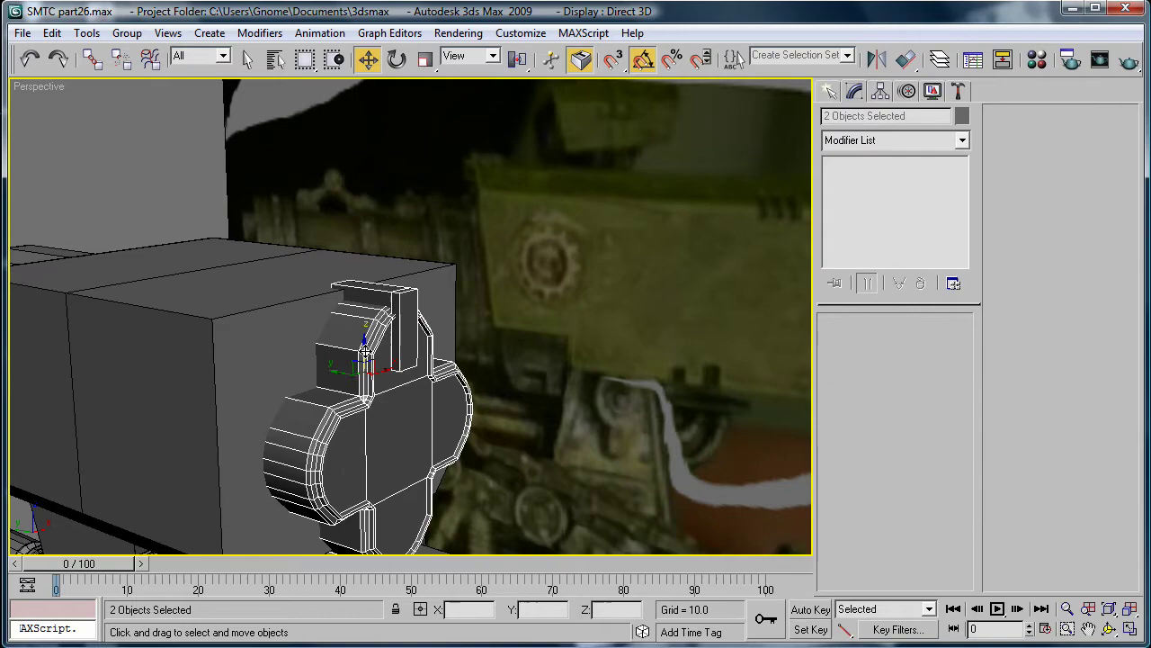
{"action": "left_click_drag", "start_coordinate": [365, 351], "coordinate": [365, 360]}
{"action": "left_click", "coordinate": [249, 195]}
Chamfer the ten outer edges around the L-shaped bracket's front face, bottom and top arm by 0.22 with 1 segment
{"action": "middle_click_drag", "start_coordinate": [430, 324], "coordinate": [438, 285]}
{"action": "scroll", "coordinate": [356, 277], "scroll_direction": "up", "scroll_amount": 2}
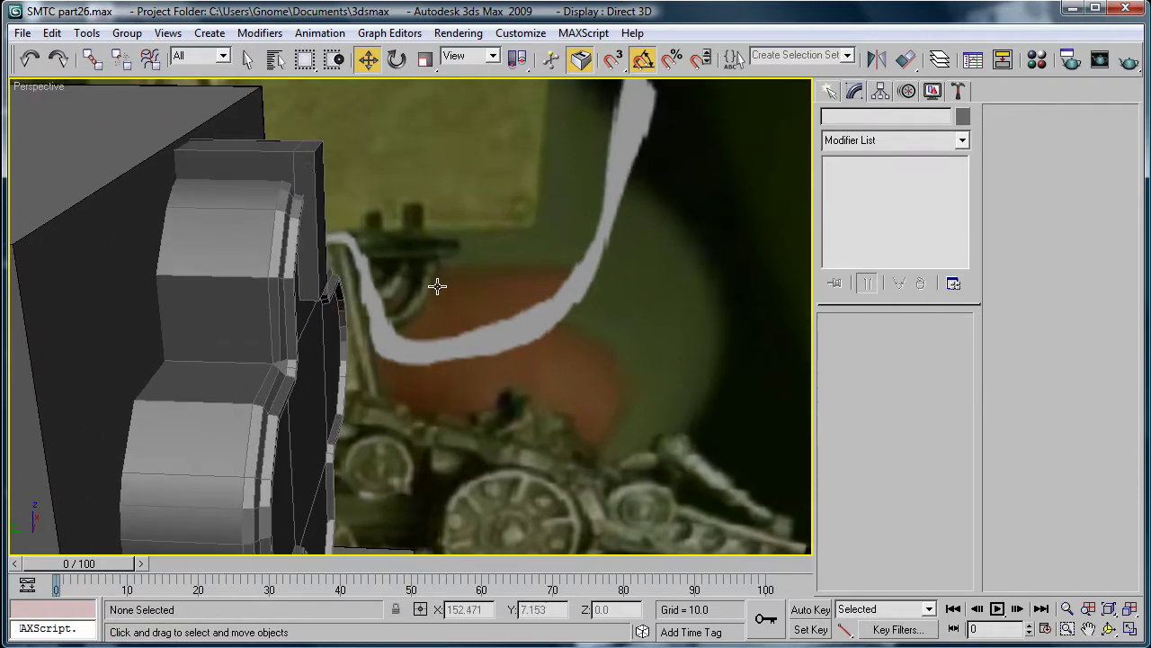
{"action": "left_click", "coordinate": [278, 142]}
{"action": "middle_click_drag", "start_coordinate": [292, 168], "coordinate": [125, 171], "text": "alt"}
{"action": "left_click", "coordinate": [871, 344]}
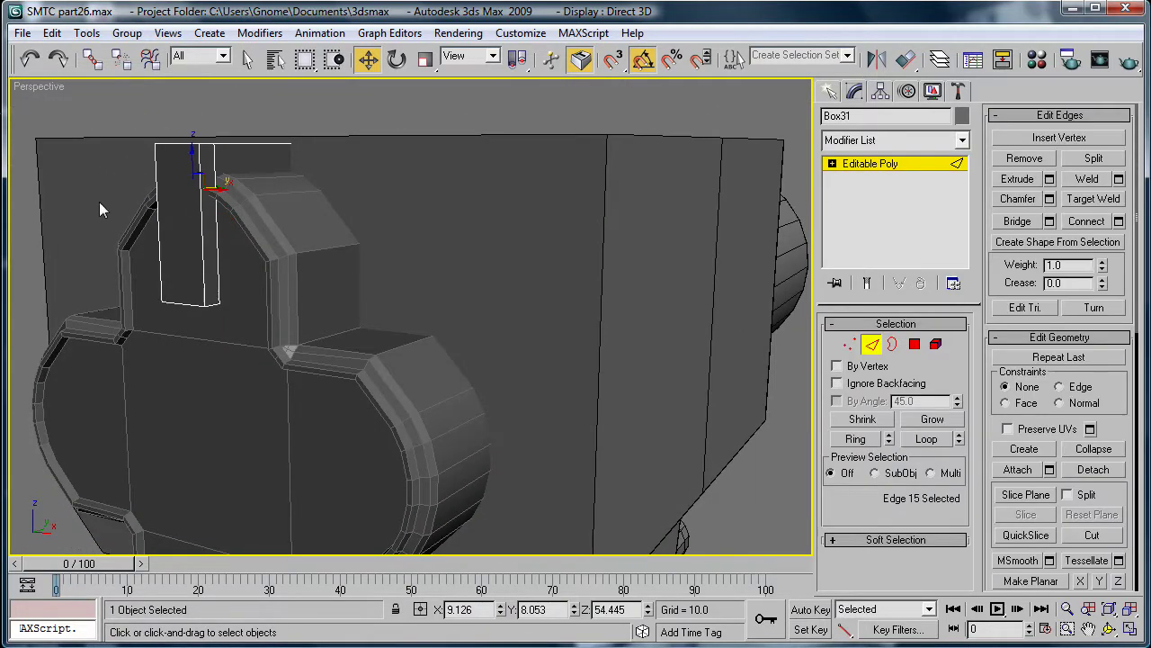
{"action": "left_click", "coordinate": [201, 226]}
{"action": "left_click", "coordinate": [159, 224], "text": "ctrl"}
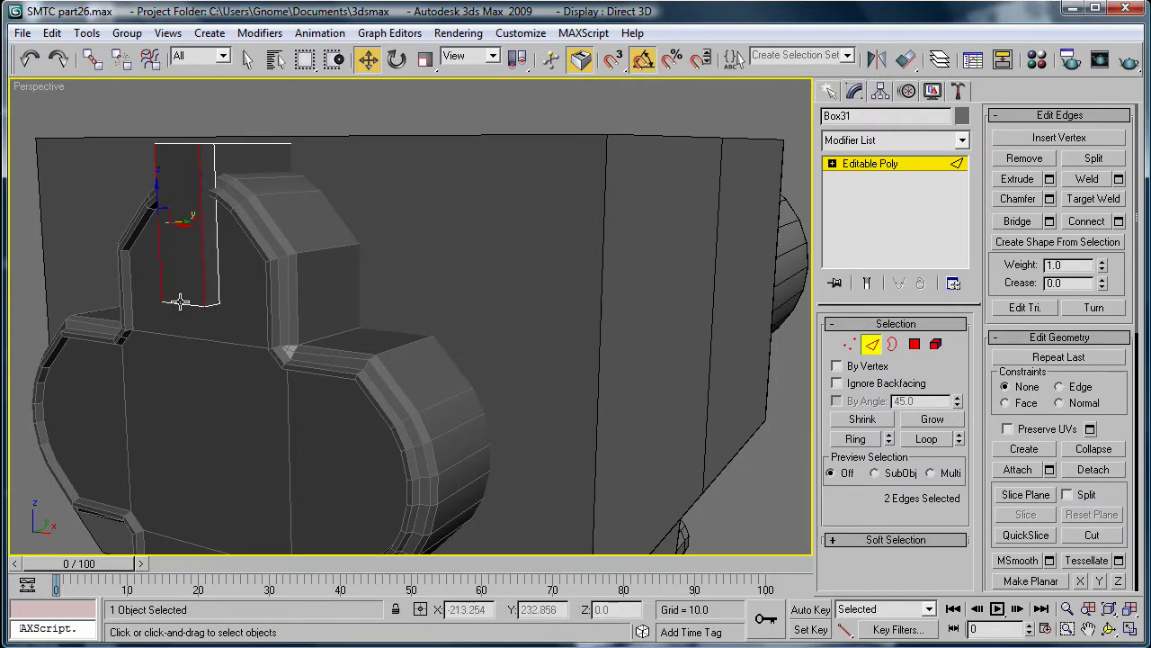
{"action": "left_click", "coordinate": [179, 302], "text": "ctrl"}
{"action": "left_click", "coordinate": [212, 304], "text": "ctrl"}
{"action": "middle_click_drag", "start_coordinate": [212, 304], "coordinate": [329, 286], "text": "alt"}
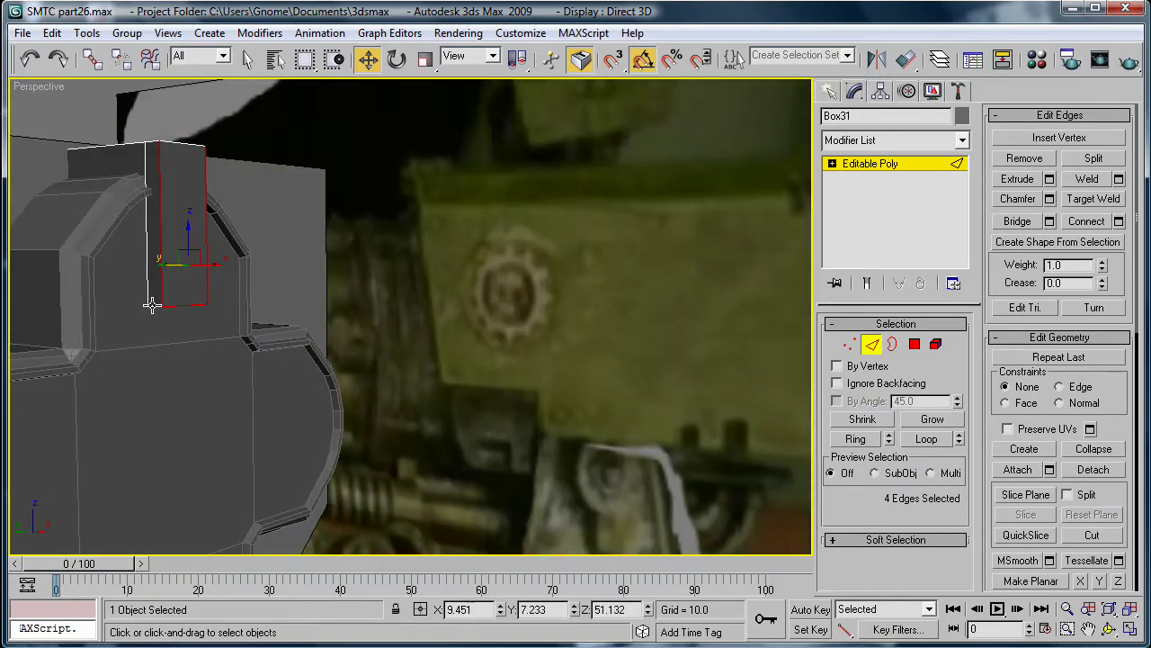
{"action": "left_click", "coordinate": [153, 252], "text": "ctrl"}
{"action": "middle_click_drag", "start_coordinate": [154, 249], "coordinate": [126, 179], "text": "alt"}
{"action": "left_click", "coordinate": [108, 156], "text": "ctrl"}
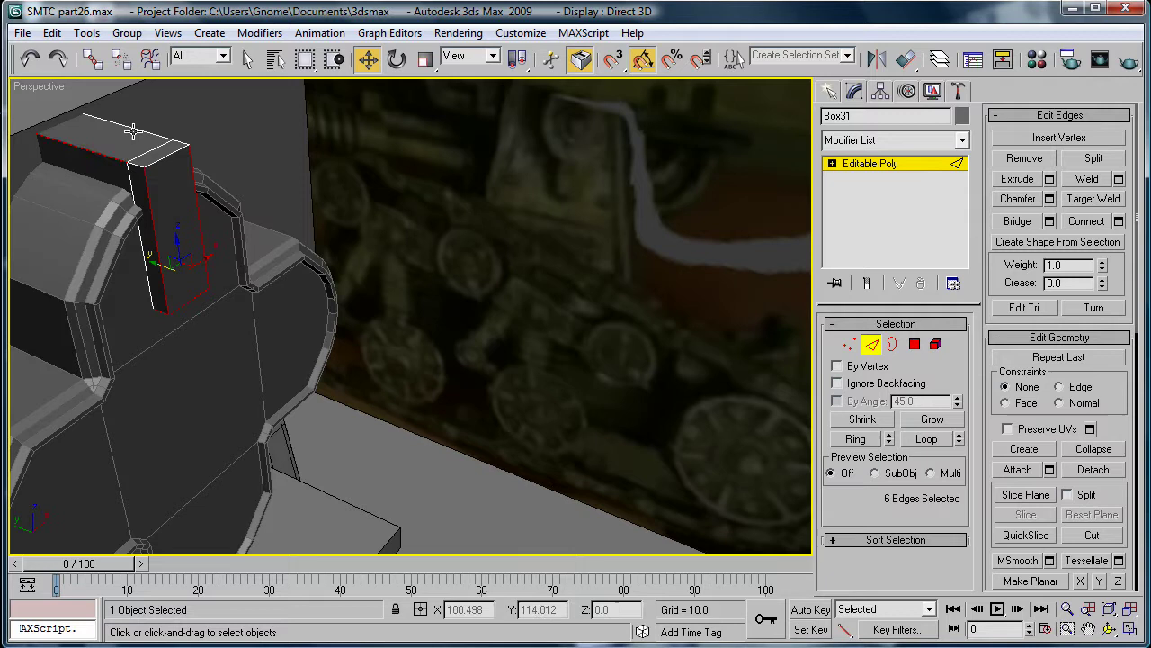
{"action": "left_click", "coordinate": [135, 129], "text": "ctrl"}
{"action": "left_click", "coordinate": [167, 151], "text": "ctrl"}
{"action": "left_click", "coordinate": [179, 145], "text": "ctrl"}
{"action": "left_click", "coordinate": [137, 163], "text": "ctrl"}
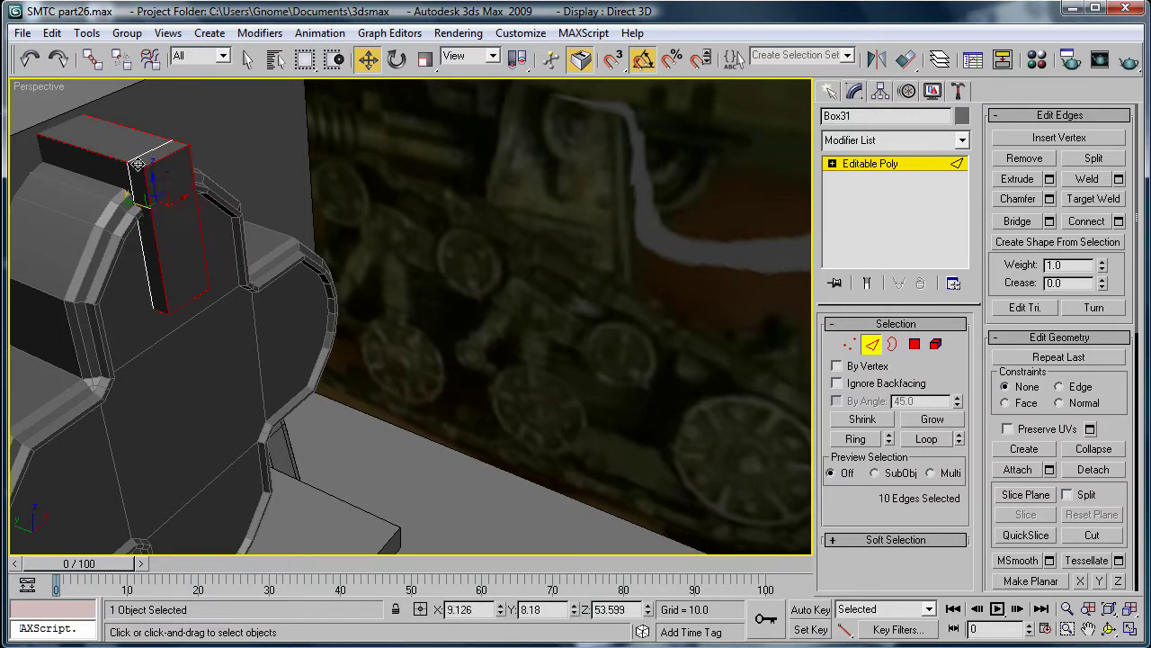
{"action": "left_click", "coordinate": [1049, 198]}
{"action": "left_click_drag", "start_coordinate": [720, 490], "coordinate": [734, 524]}
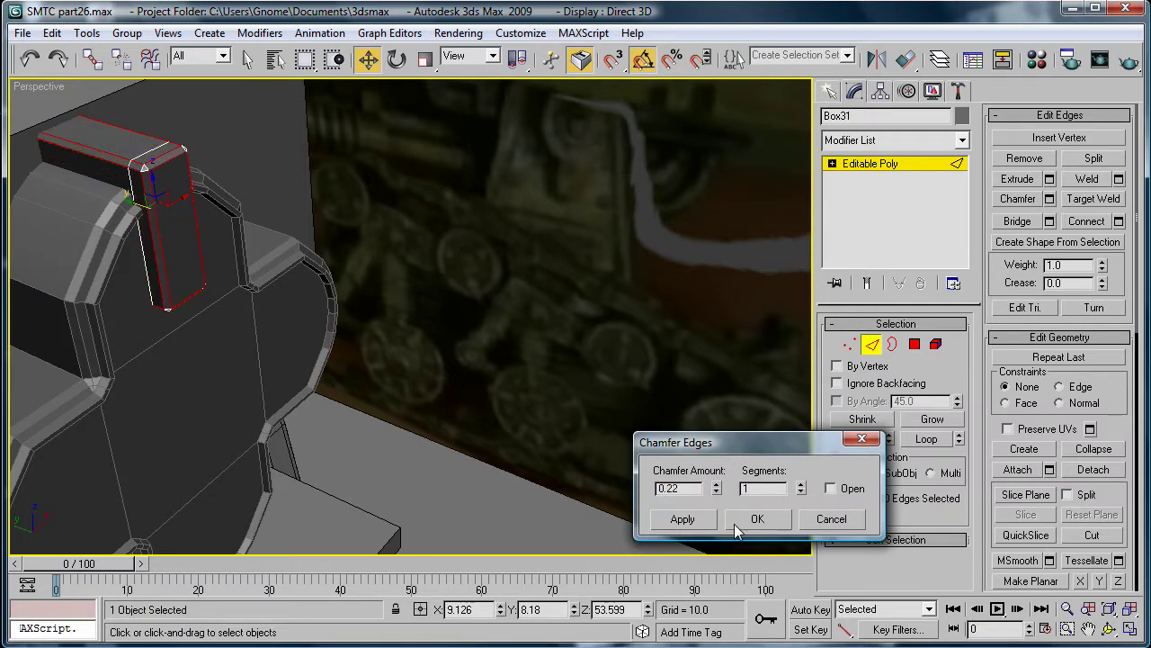
{"action": "left_click", "coordinate": [756, 523]}
{"action": "left_click", "coordinate": [900, 166]}
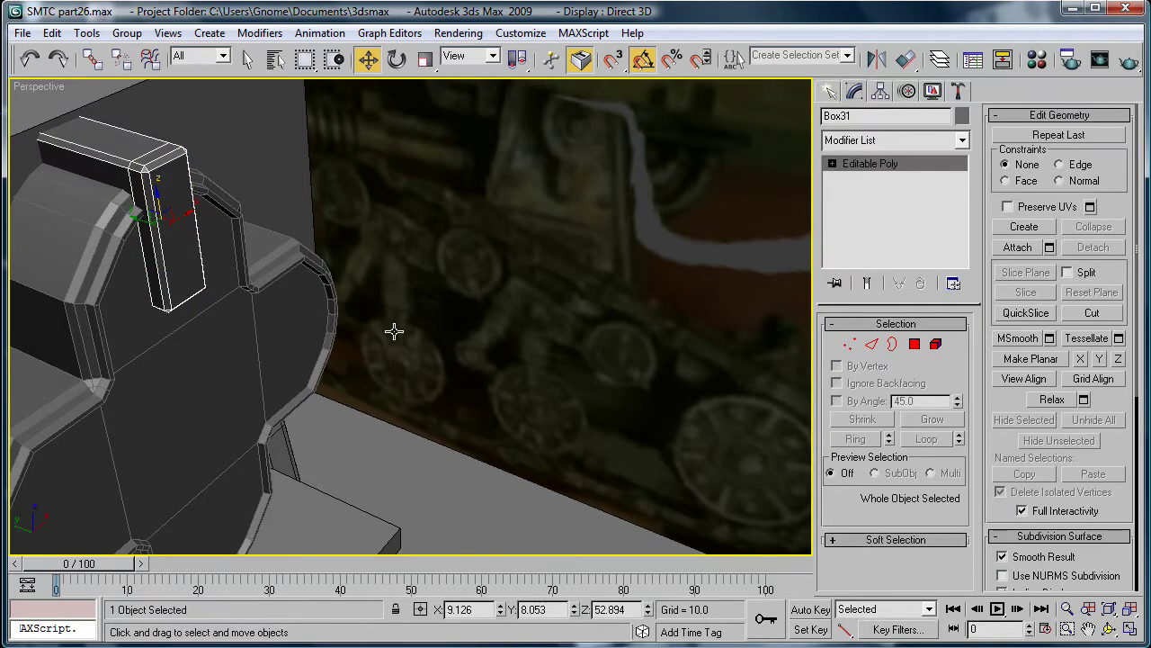
Align only the bracket's pivot point to the centre of the cross-shaped plate
{"action": "middle_click_drag", "start_coordinate": [393, 330], "coordinate": [367, 349], "text": "alt"}
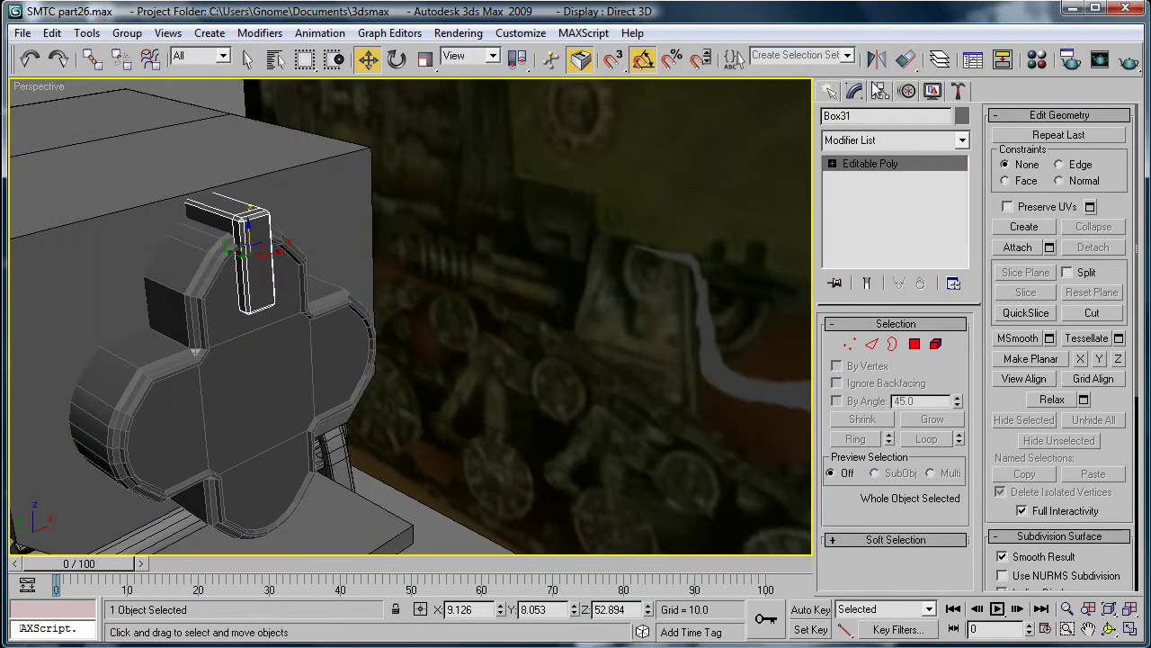
{"action": "left_click", "coordinate": [880, 91]}
{"action": "left_click", "coordinate": [871, 205]}
{"action": "left_click", "coordinate": [904, 56]}
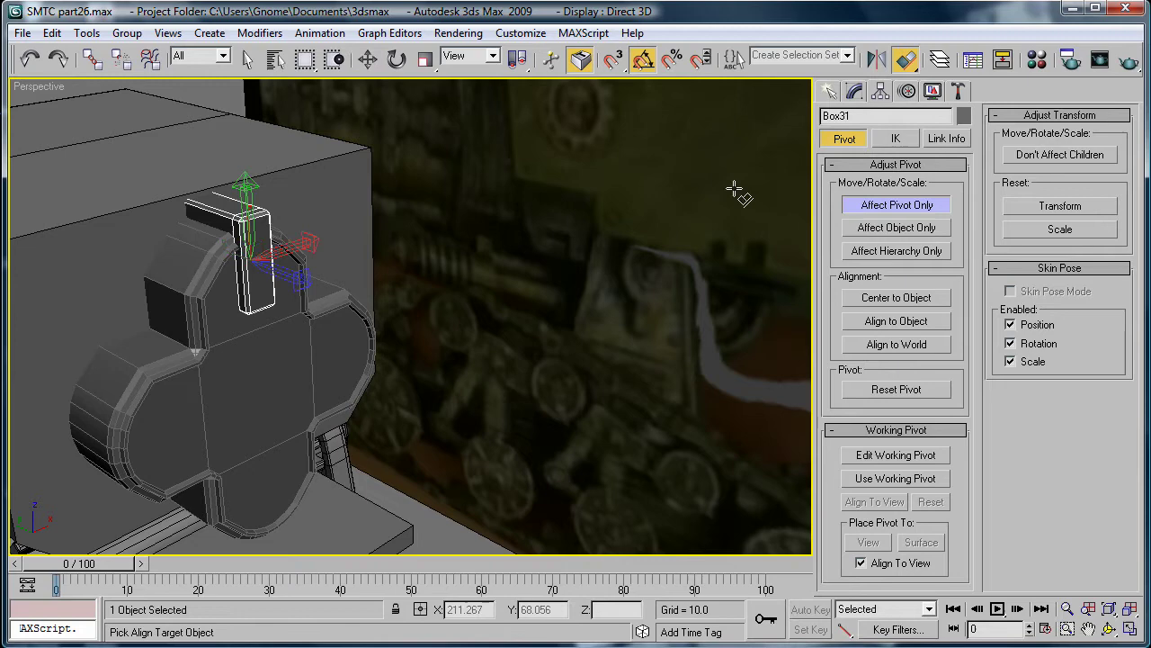
{"action": "left_click", "coordinate": [278, 348]}
{"action": "key", "text": "Return"}
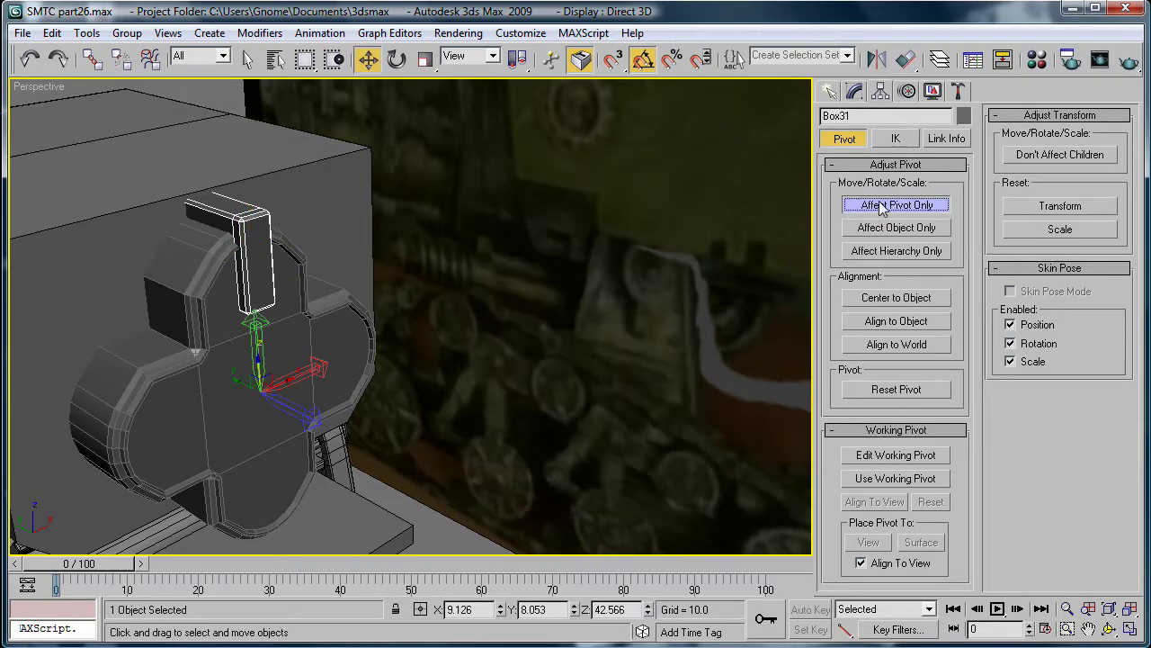
{"action": "left_click", "coordinate": [883, 204]}
Create three copies of the bracket rotated in 90-degree increments about the plate's centre, one for each remaining lobe
{"action": "key", "text": "e"}
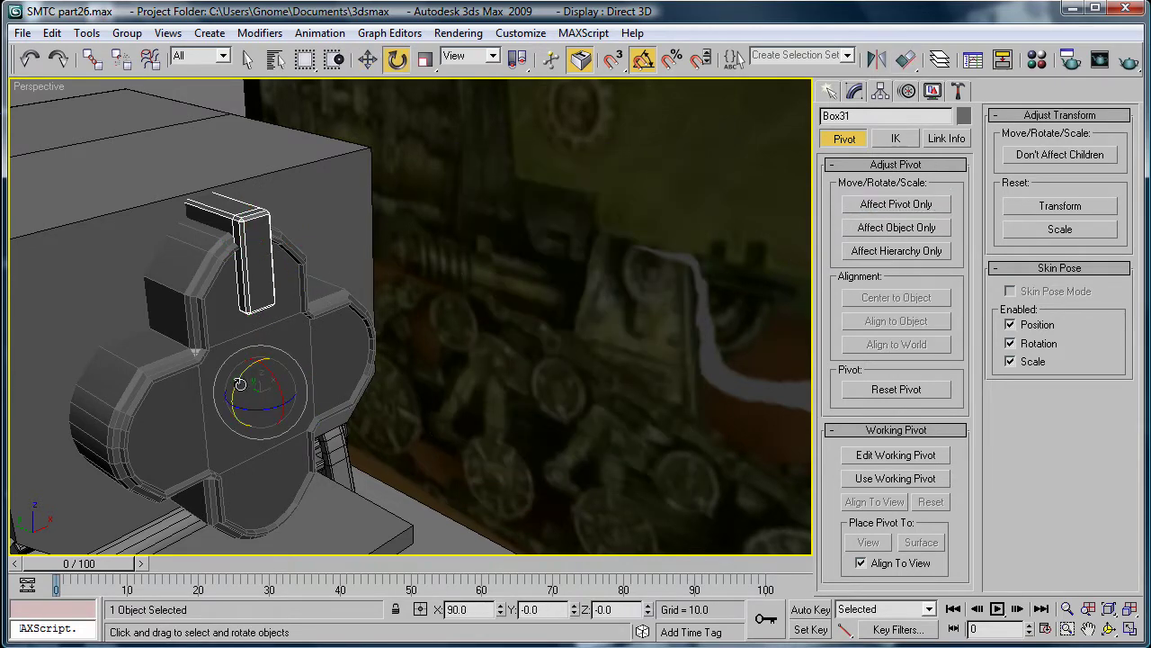
{"action": "mouse_move", "coordinate": [241, 378]}
{"action": "left_mouse_down", "text": "shift"}
{"action": "mouse_move", "coordinate": [294, 311]}
{"action": "mouse_move", "coordinate": [288, 320]}
{"action": "left_mouse_up", "text": "shift"}
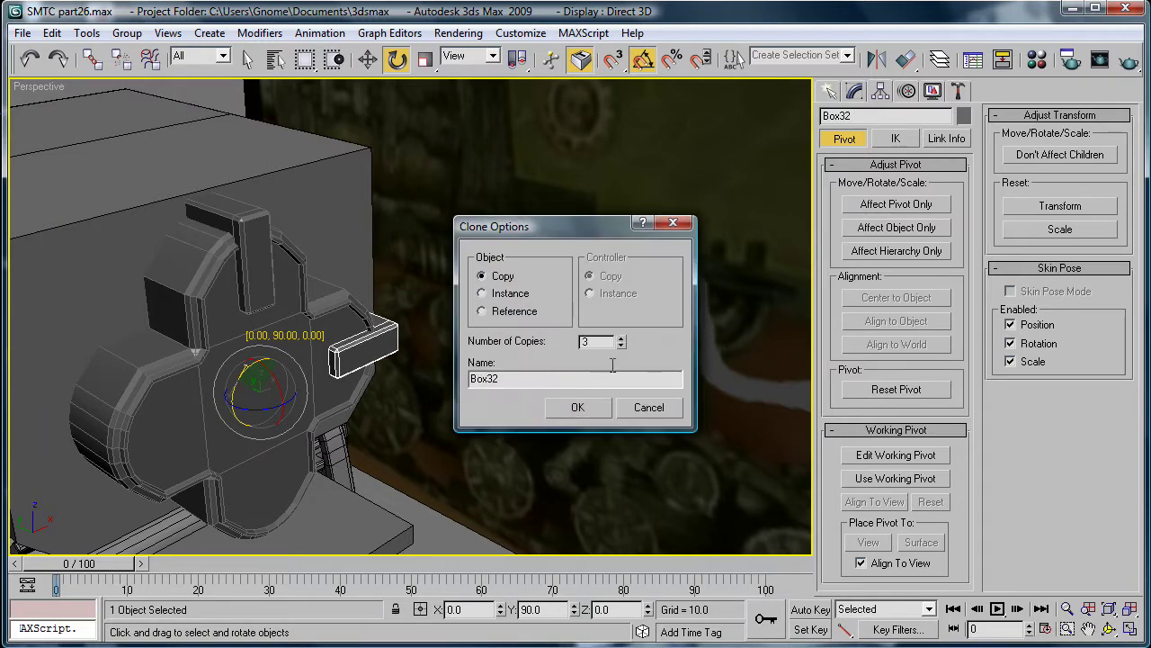
{"action": "left_click", "coordinate": [577, 407]}
{"action": "mouse_move", "coordinate": [539, 404]}
{"action": "middle_mouse_down", "text": "alt"}
{"action": "mouse_move", "coordinate": [483, 398]}
{"action": "mouse_move", "coordinate": [406, 368]}
{"action": "mouse_move", "coordinate": [415, 351]}
{"action": "mouse_move", "coordinate": [378, 342]}
{"action": "mouse_move", "coordinate": [324, 360]}
{"action": "mouse_move", "coordinate": [270, 346]}
{"action": "mouse_move", "coordinate": [72, 214]}
{"action": "middle_mouse_up", "text": "alt"}
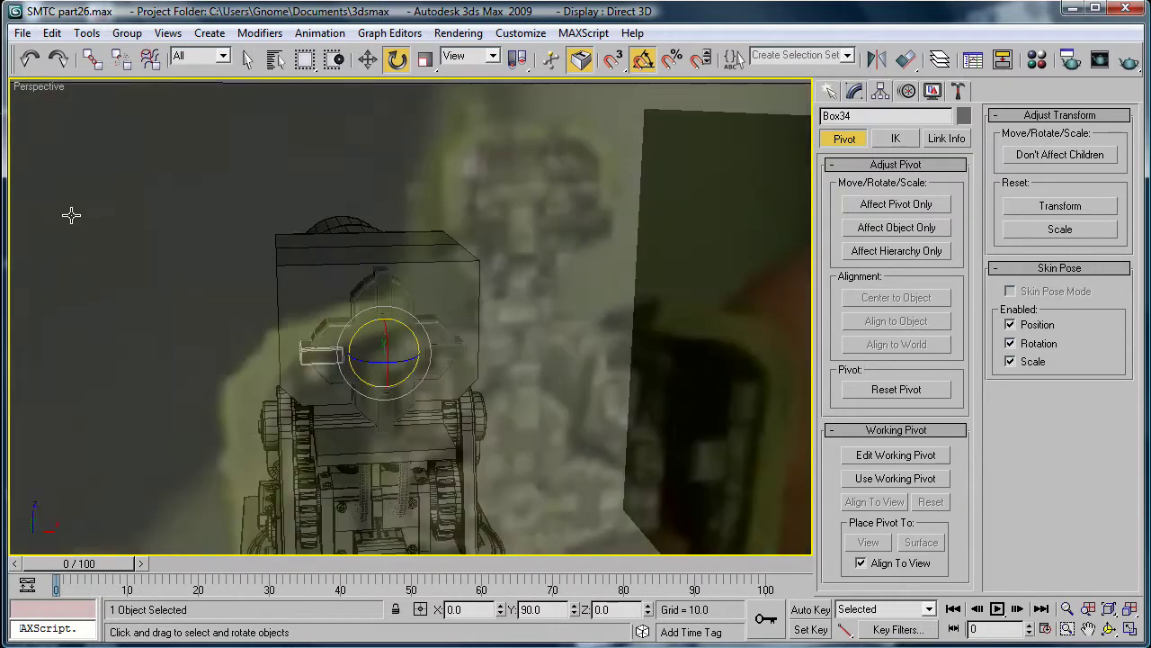
{"action": "left_click", "coordinate": [132, 214]}
{"action": "middle_click_drag", "start_coordinate": [234, 252], "coordinate": [343, 286], "text": "alt"}
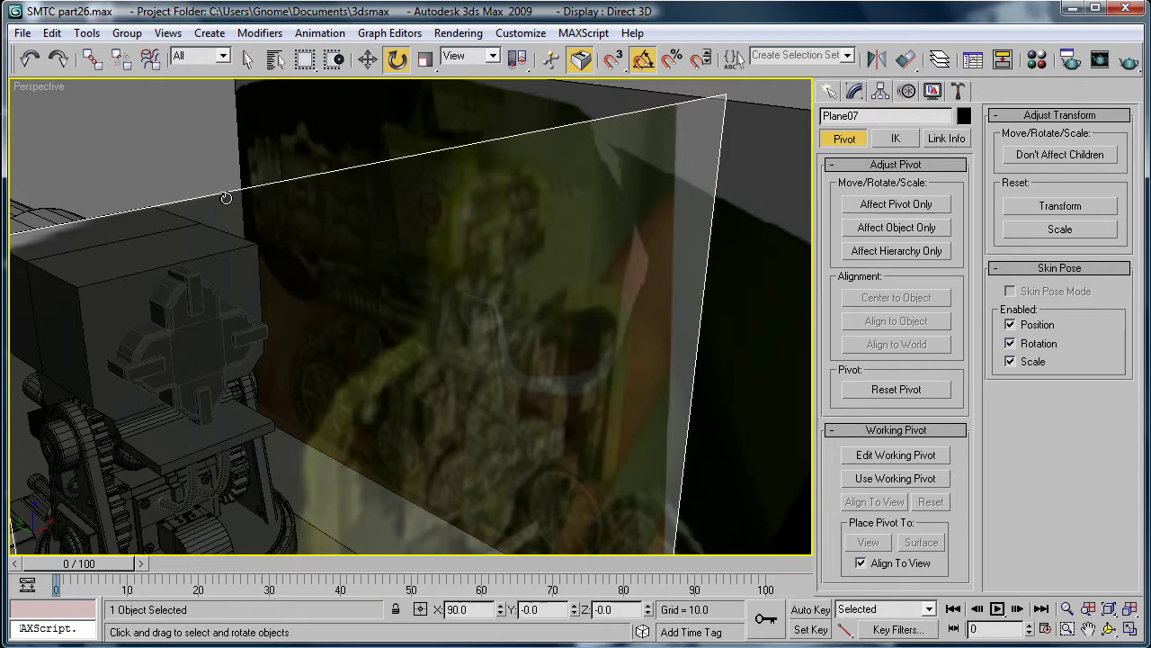
{"action": "scroll", "coordinate": [296, 299], "scroll_direction": "down", "scroll_amount": 6}
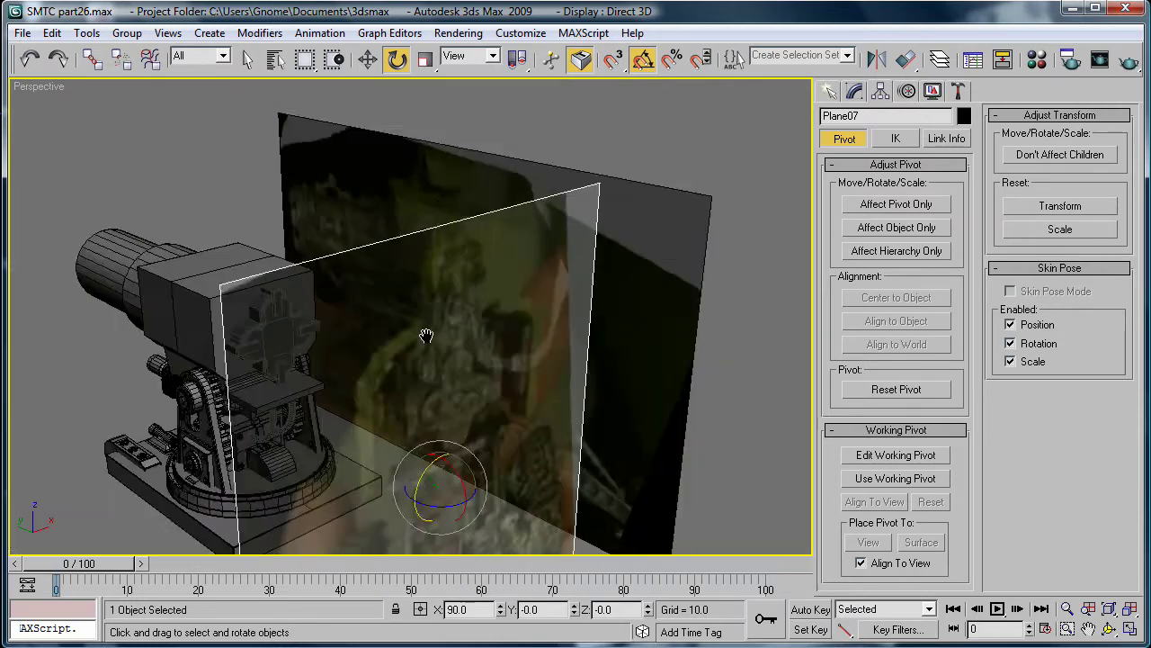
{"action": "left_click", "coordinate": [630, 359]}
{"action": "scroll", "coordinate": [432, 319], "scroll_direction": "up", "scroll_amount": 4}
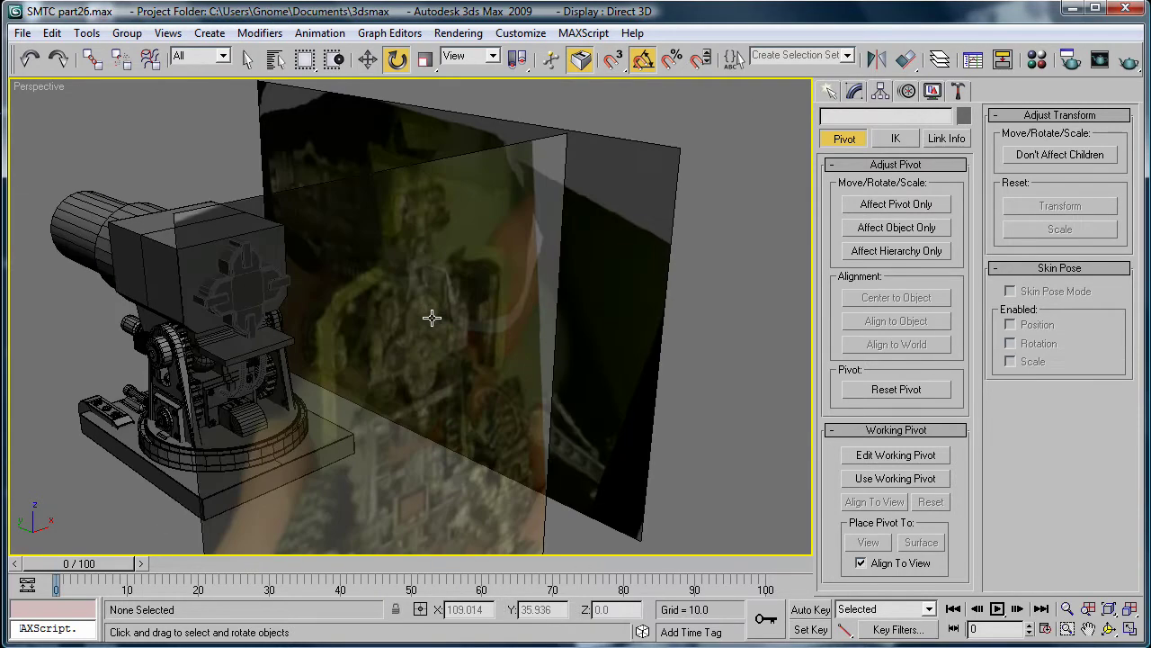
Create a 20-sided cylinder in the Front view over the plate's right lobe, with radius about 3.493 and height about 5.158
{"action": "key", "text": "f"}
{"action": "scroll", "coordinate": [405, 305], "scroll_direction": "up", "scroll_amount": 5}
{"action": "middle_click_drag", "start_coordinate": [465, 108], "coordinate": [444, 353]}
{"action": "scroll", "coordinate": [444, 352], "scroll_direction": "up", "scroll_amount": 3}
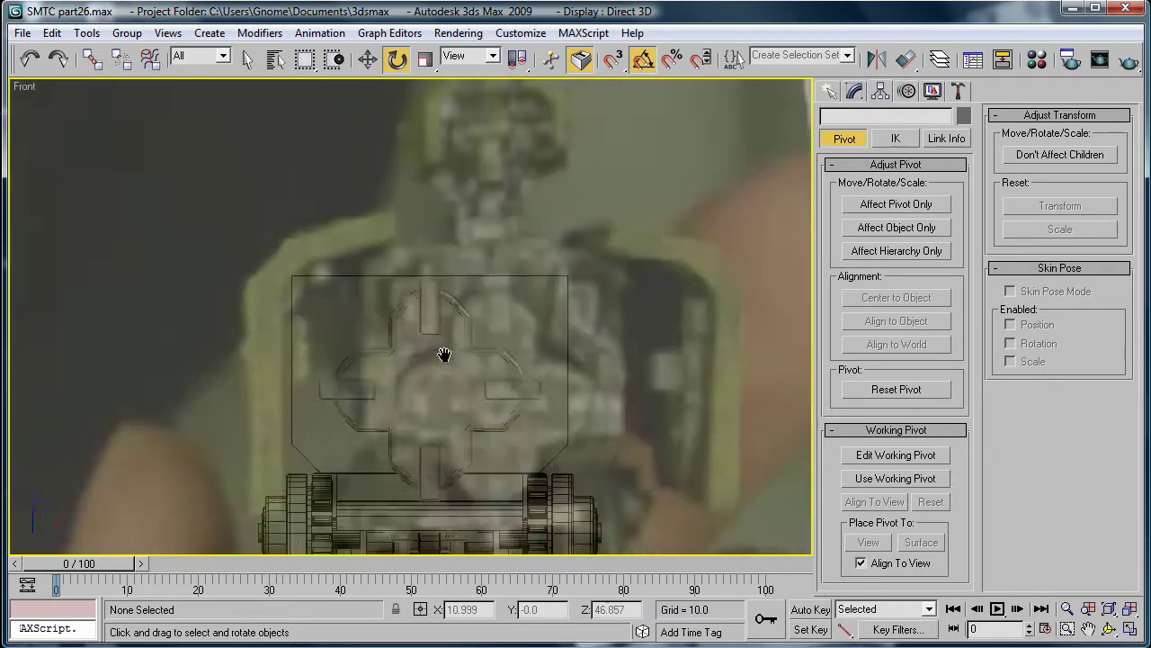
{"action": "middle_click_drag", "start_coordinate": [555, 336], "coordinate": [459, 263]}
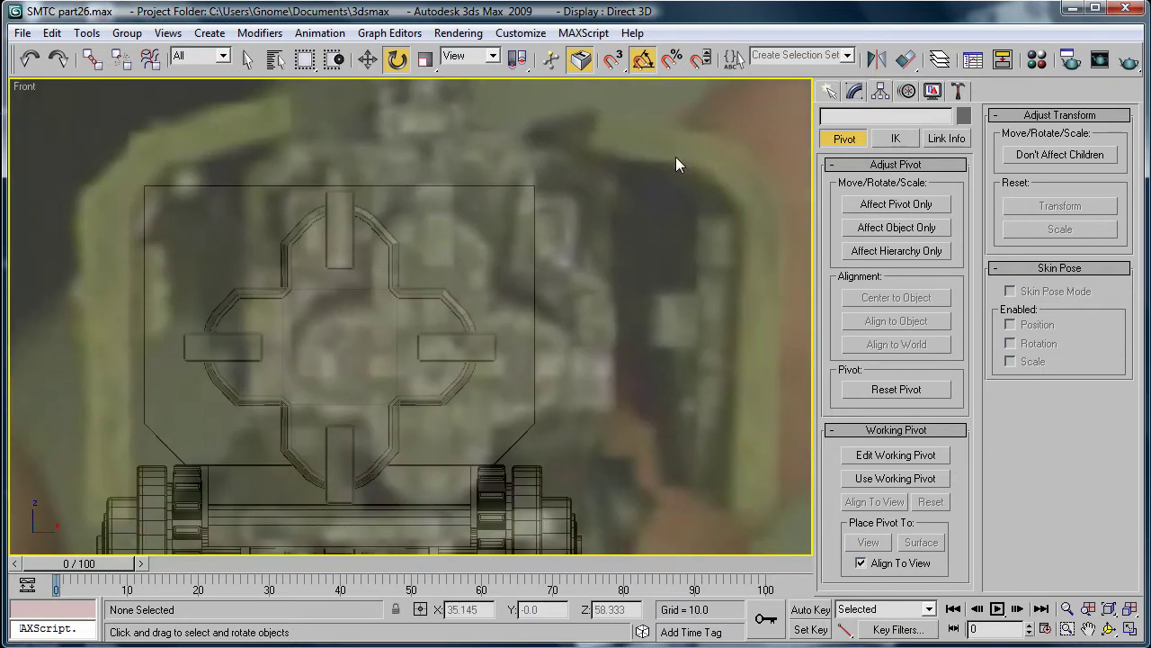
{"action": "left_click", "coordinate": [830, 91]}
{"action": "left_click", "coordinate": [860, 244]}
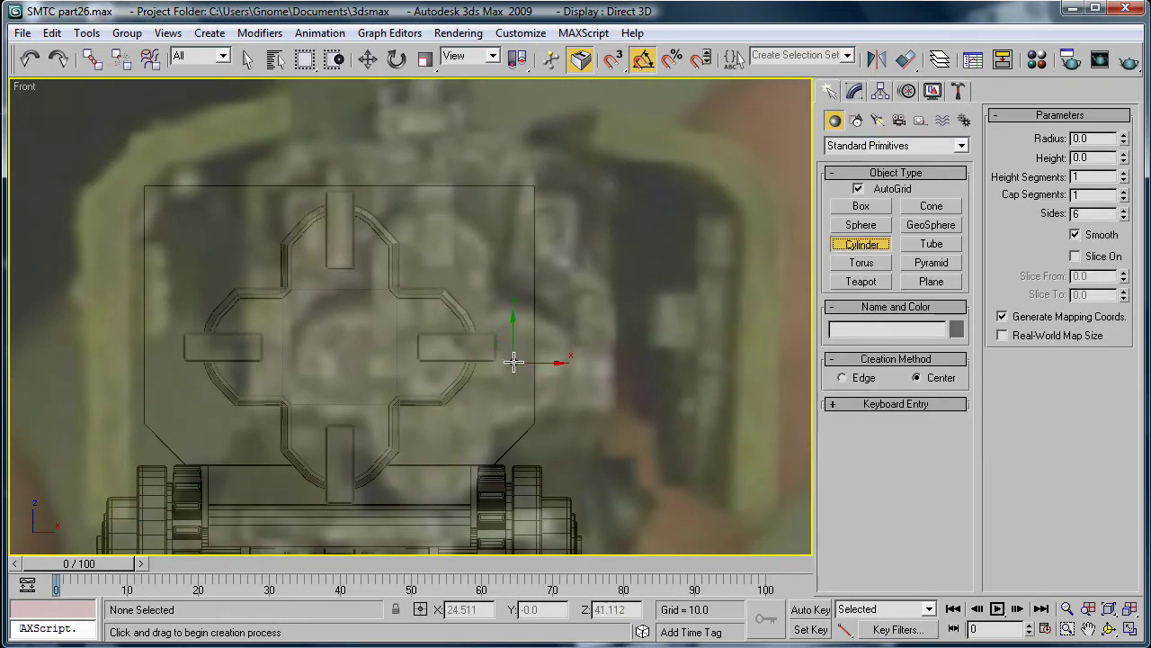
{"action": "middle_click_drag", "start_coordinate": [587, 353], "coordinate": [617, 332]}
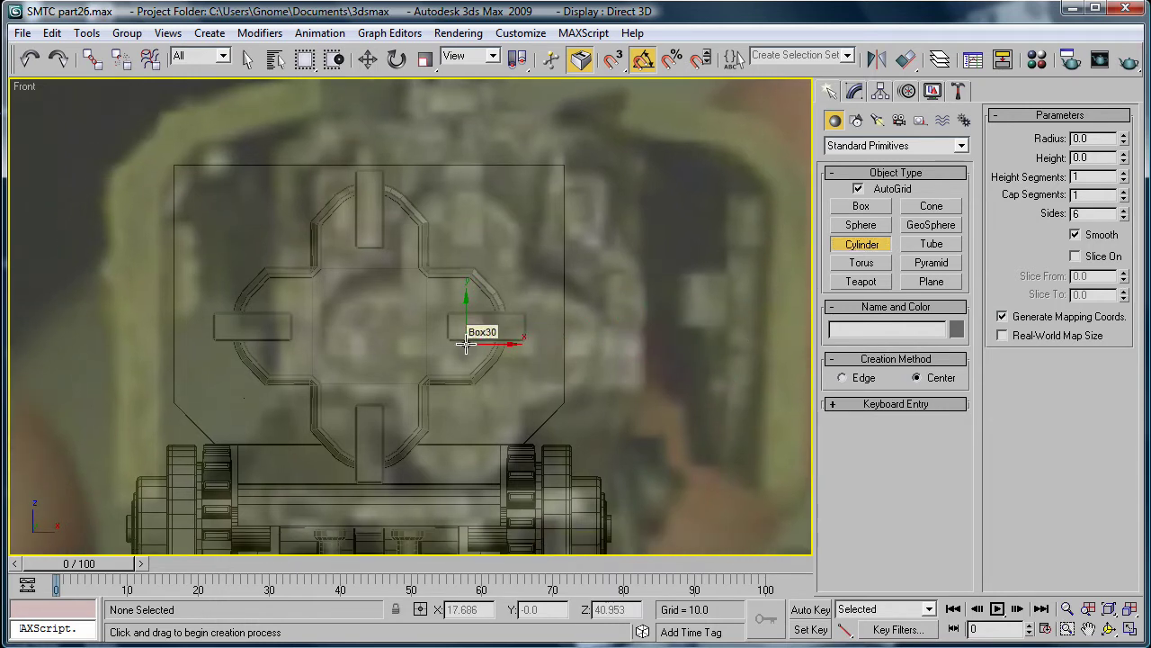
{"action": "left_click_drag", "start_coordinate": [465, 344], "coordinate": [465, 387]}
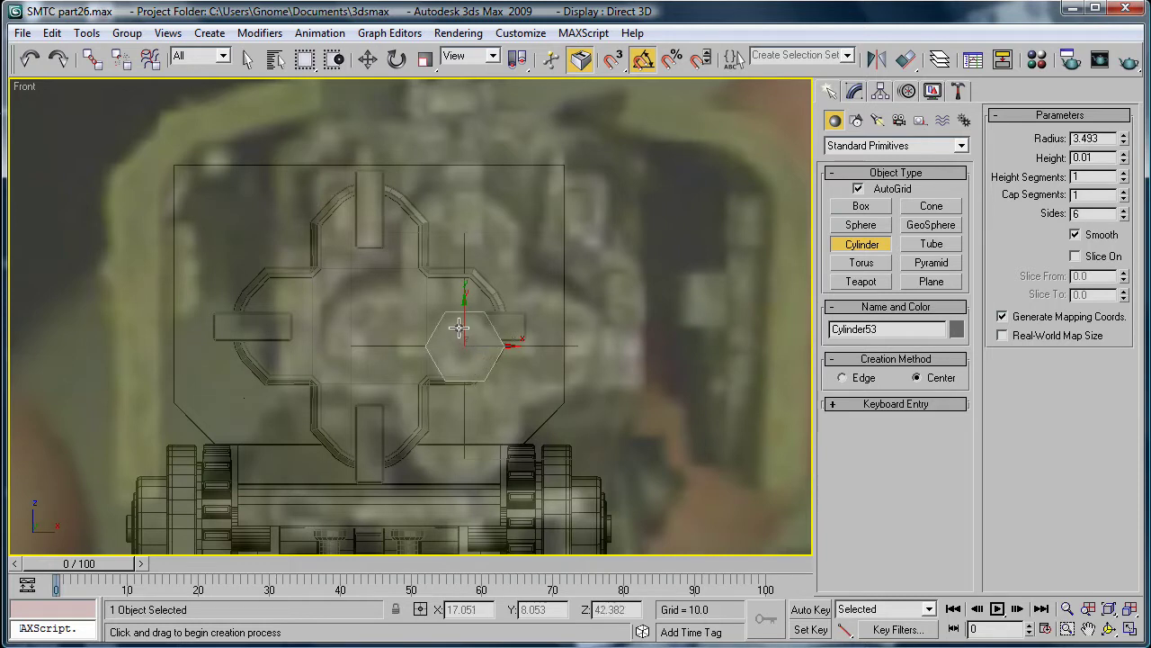
{"action": "left_click", "coordinate": [459, 329]}
{"action": "left_click_drag", "start_coordinate": [1124, 216], "coordinate": [1131, 99]}
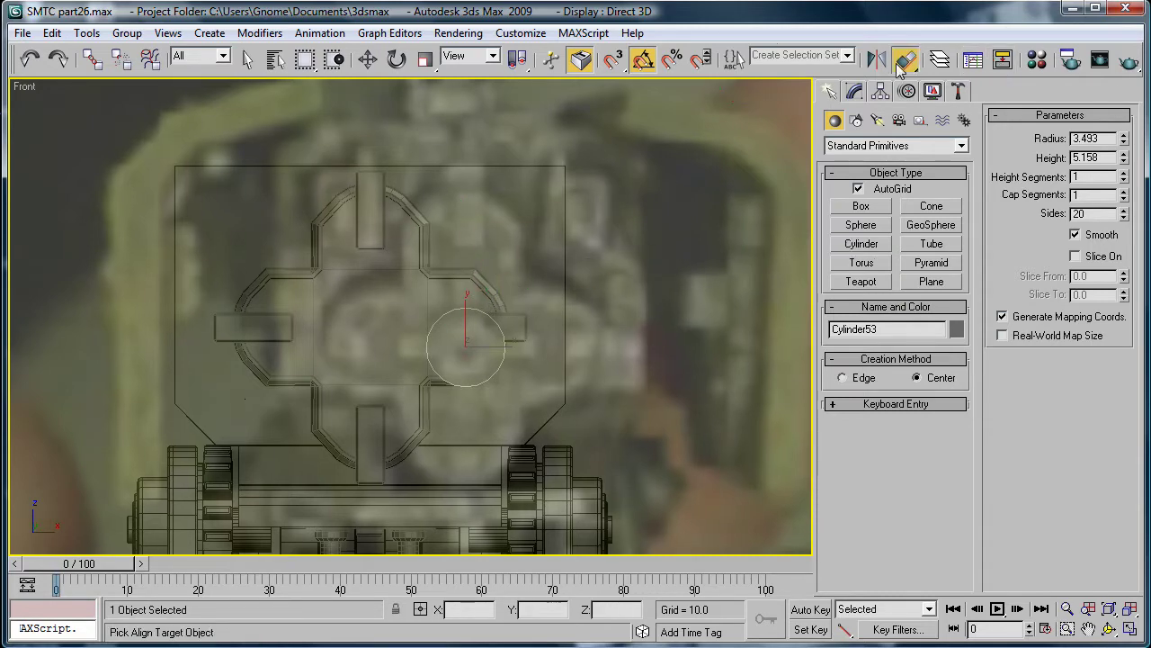
Align the cylinder's pivot point with the cross-shaped plate's pivot point in X and Y position only
{"action": "left_click", "coordinate": [415, 221]}
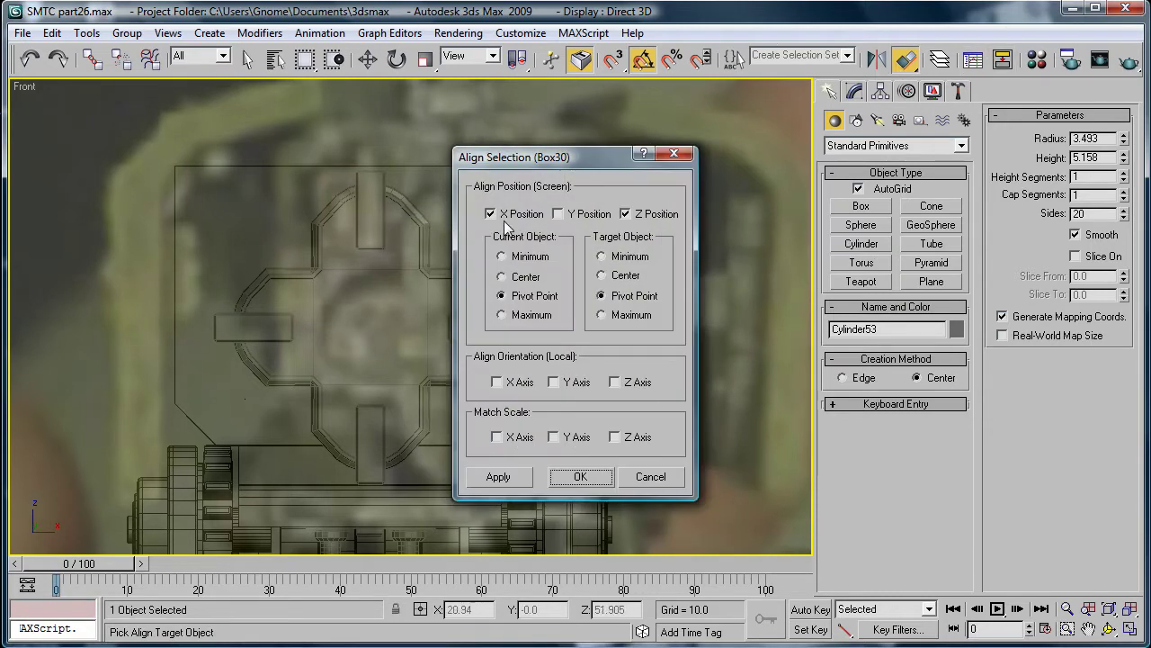
{"action": "left_click", "coordinate": [492, 214]}
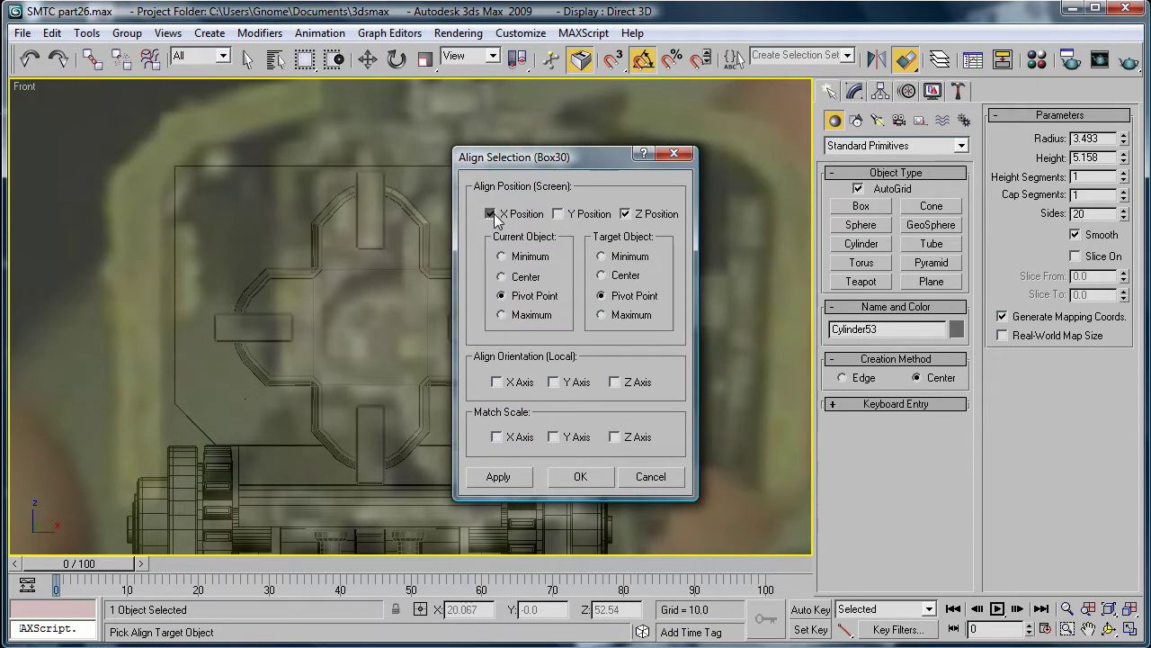
{"action": "left_click", "coordinate": [626, 214]}
{"action": "left_click_drag", "start_coordinate": [616, 160], "coordinate": [783, 198]}
{"action": "left_click", "coordinate": [724, 253]}
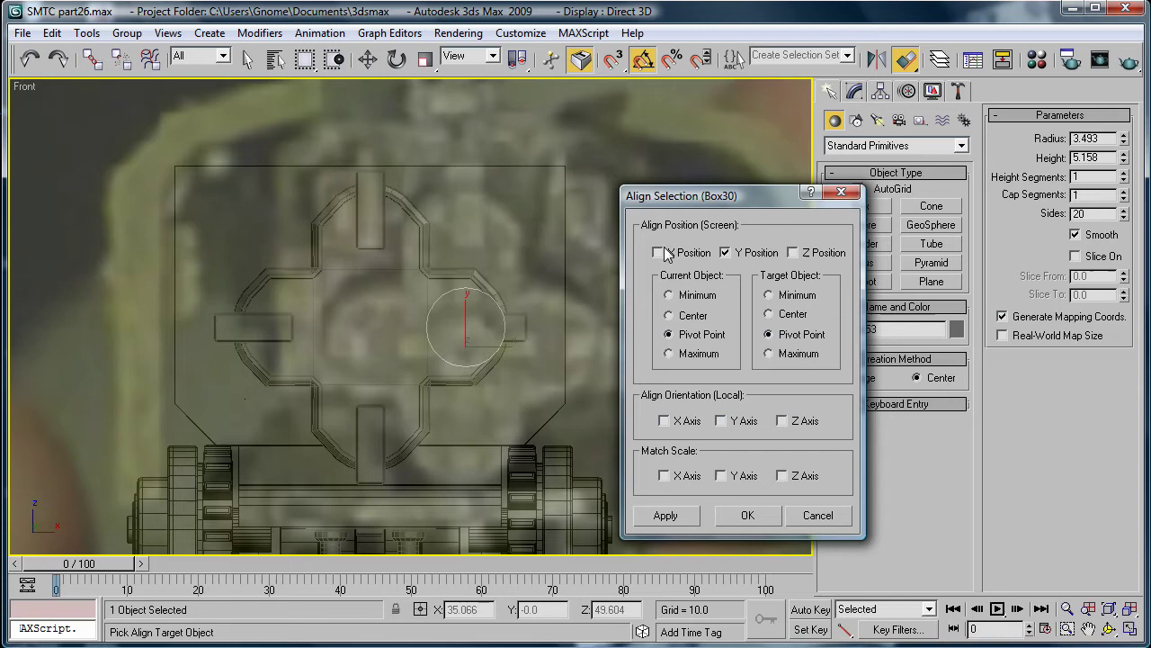
{"action": "left_click", "coordinate": [657, 252]}
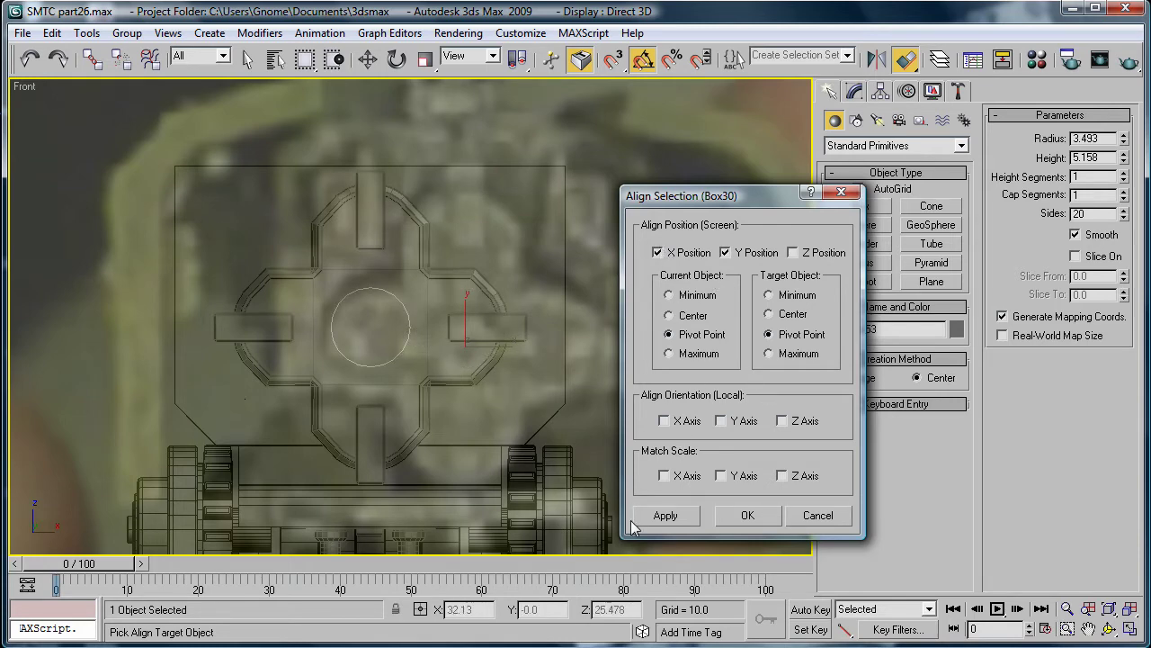
{"action": "left_click", "coordinate": [745, 516]}
Convert the cylinder to an editable poly and inset its front cap to about three-fifths of the cap's diameter
{"action": "scroll", "coordinate": [569, 375], "scroll_direction": "up", "scroll_amount": 3}
{"action": "scroll", "coordinate": [569, 375], "scroll_direction": "down", "scroll_amount": 3}
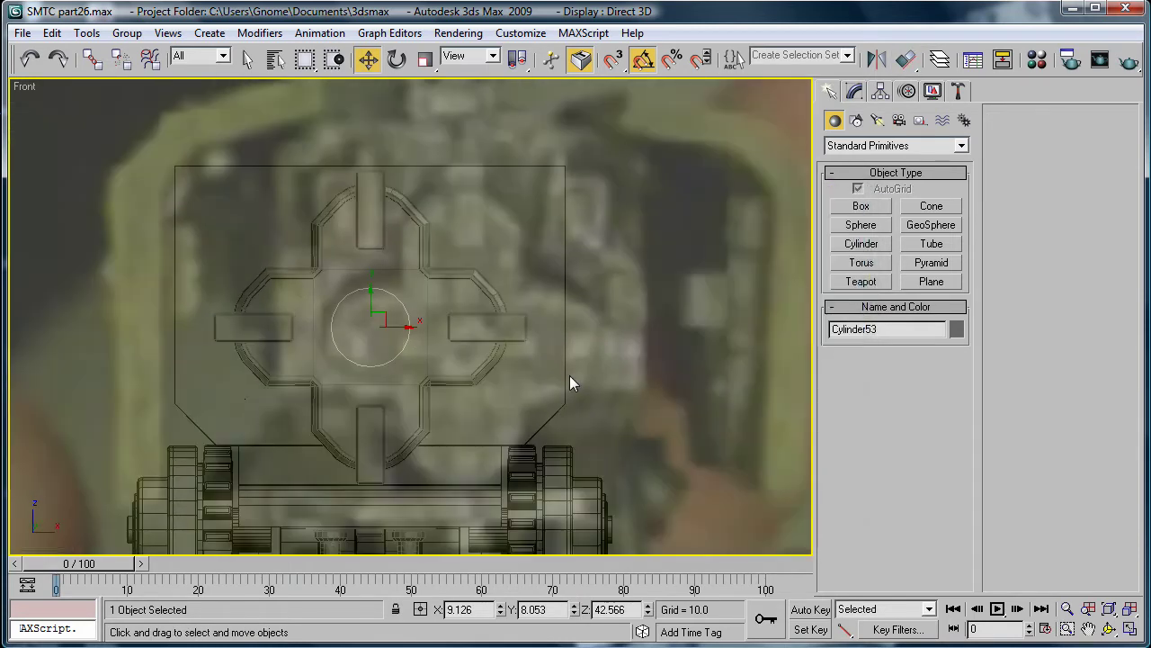
{"action": "scroll", "coordinate": [570, 375], "scroll_direction": "up", "scroll_amount": 2}
{"action": "left_click", "coordinate": [854, 91]}
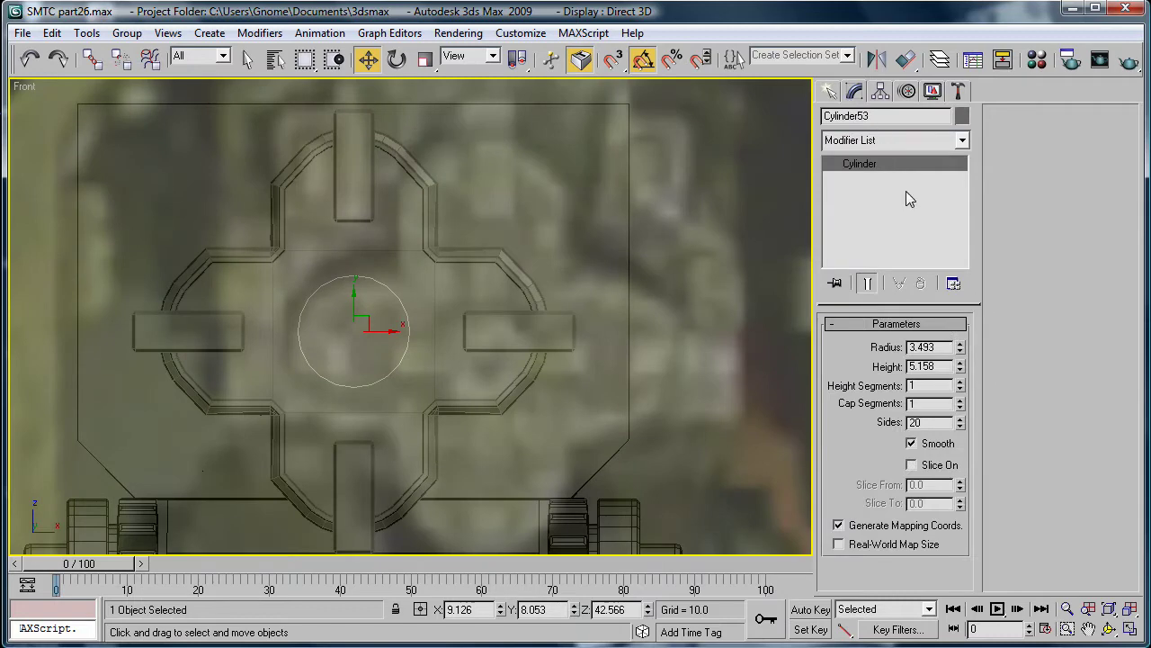
{"action": "key", "text": "ctrl+e"}
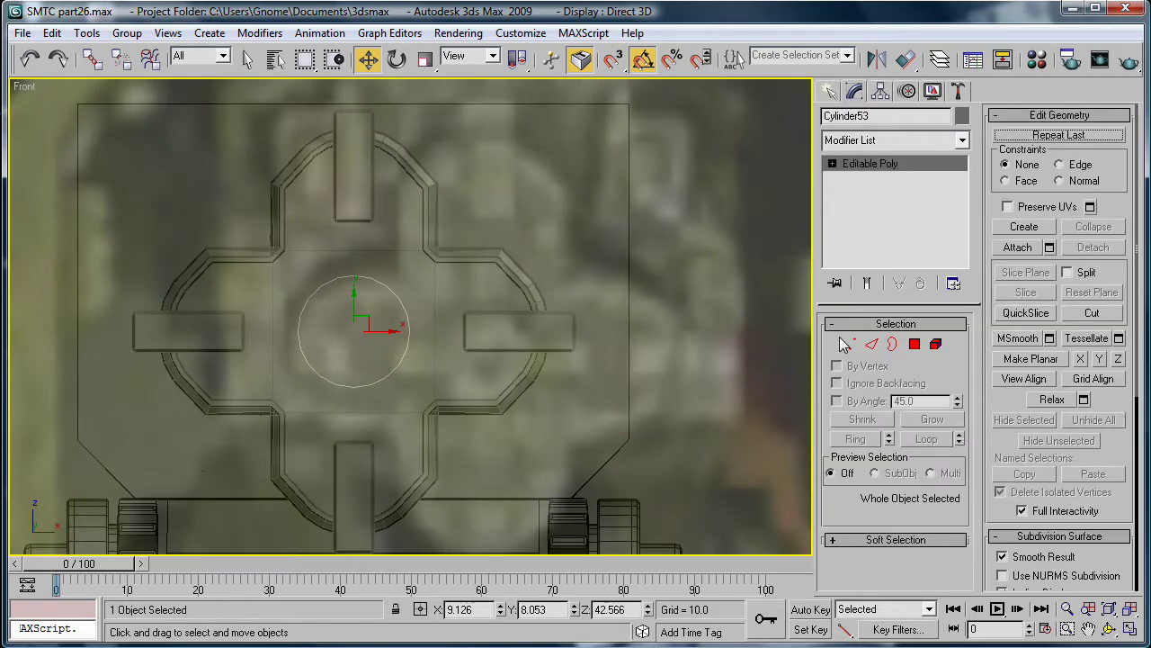
{"action": "left_click", "coordinate": [913, 348]}
{"action": "left_click", "coordinate": [406, 331]}
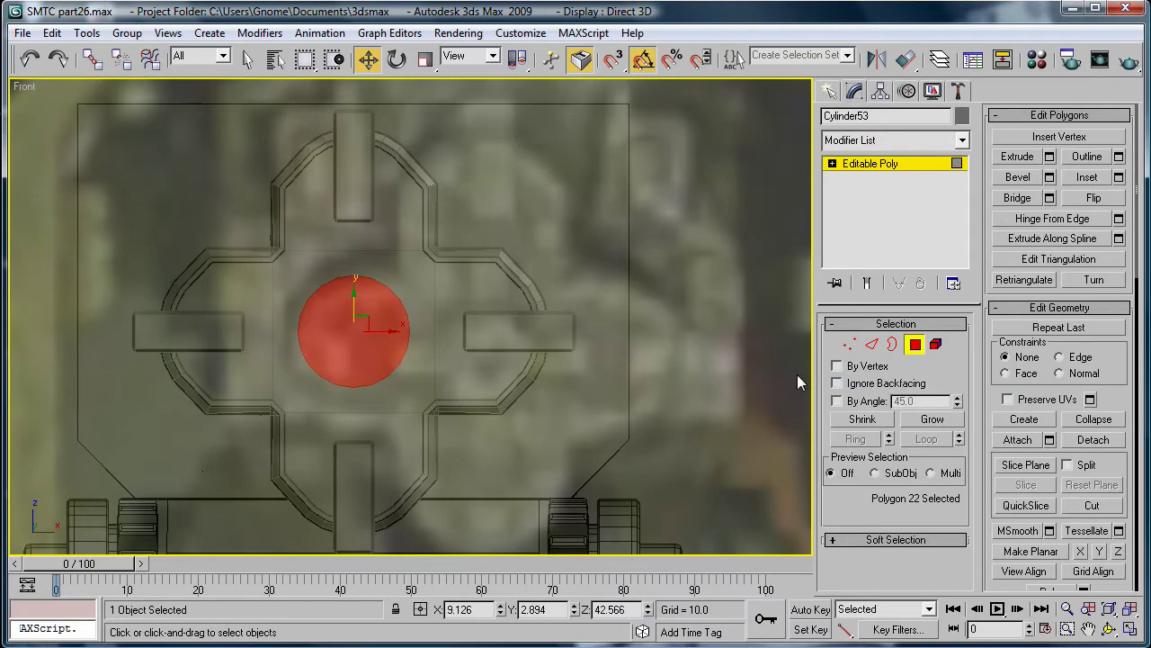
{"action": "left_click", "coordinate": [1087, 178]}
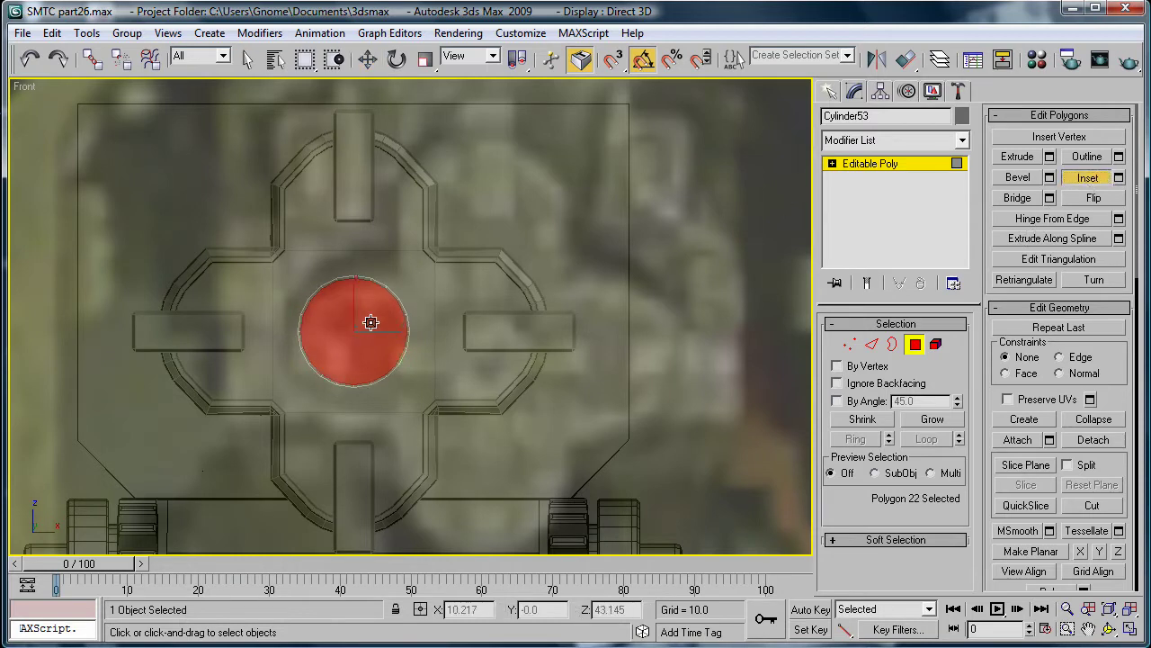
{"action": "mouse_move", "coordinate": [373, 321]}
{"action": "left_mouse_down"}
{"action": "mouse_move", "coordinate": [368, 347]}
{"action": "mouse_move", "coordinate": [369, 338]}
{"action": "left_mouse_up"}
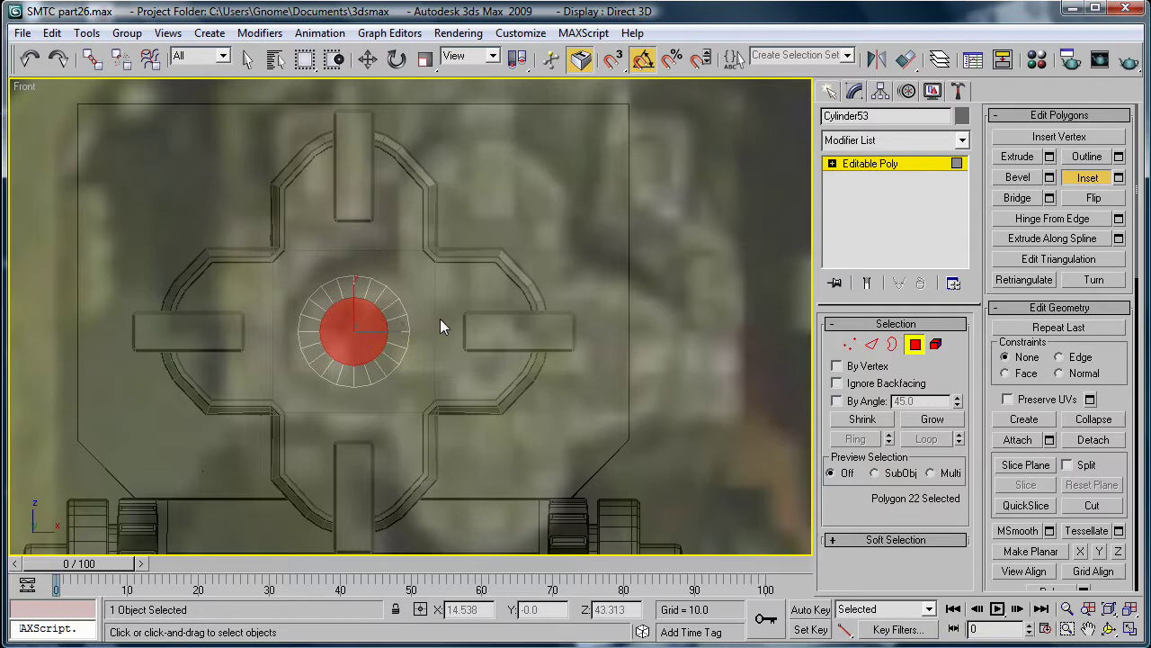
Shorten the cylinder to a thin disc by moving its 40 front vertices back along Y towards the plate
{"action": "key", "text": "p"}
{"action": "key", "text": "z"}
{"action": "scroll", "coordinate": [409, 350], "scroll_direction": "down", "scroll_amount": 6}
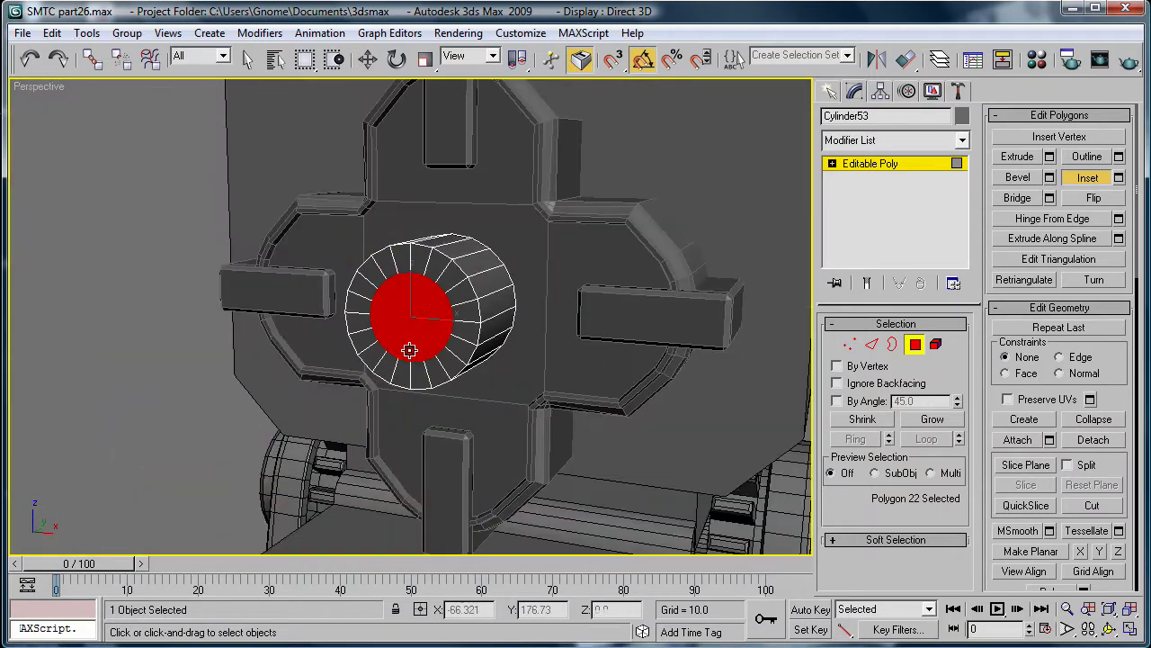
{"action": "middle_click_drag", "start_coordinate": [409, 350], "coordinate": [775, 328], "text": "alt"}
{"action": "left_click", "coordinate": [849, 346]}
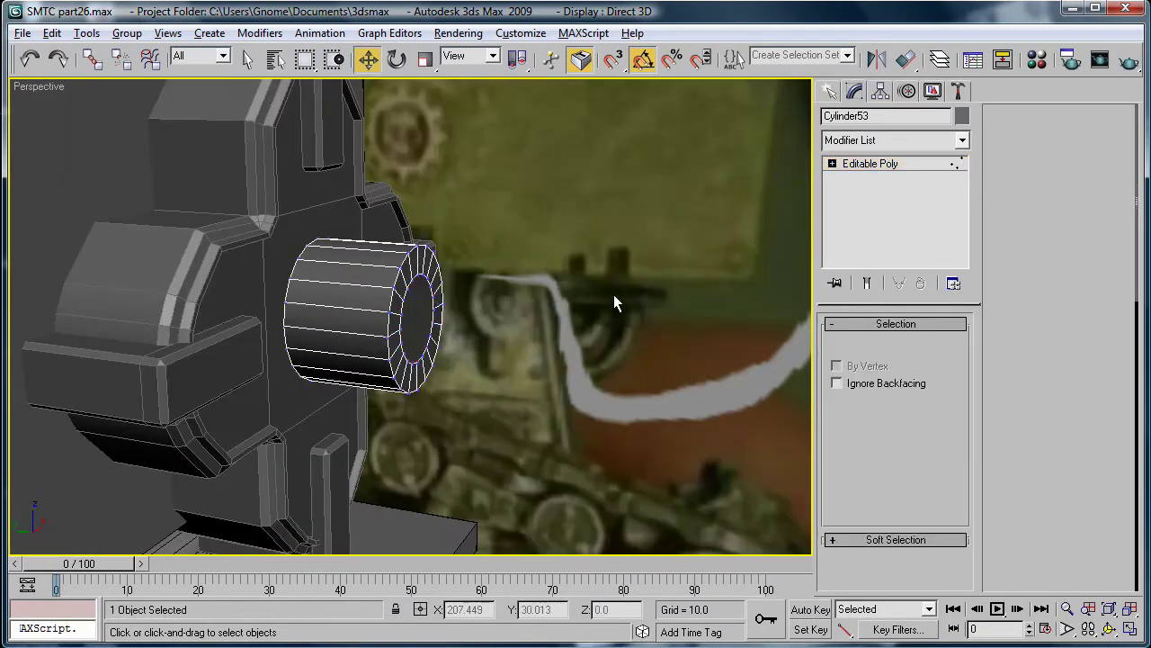
{"action": "key", "text": "1"}
{"action": "middle_click_drag", "start_coordinate": [613, 294], "coordinate": [640, 287], "text": "alt"}
{"action": "left_click_drag", "start_coordinate": [561, 213], "coordinate": [417, 464]}
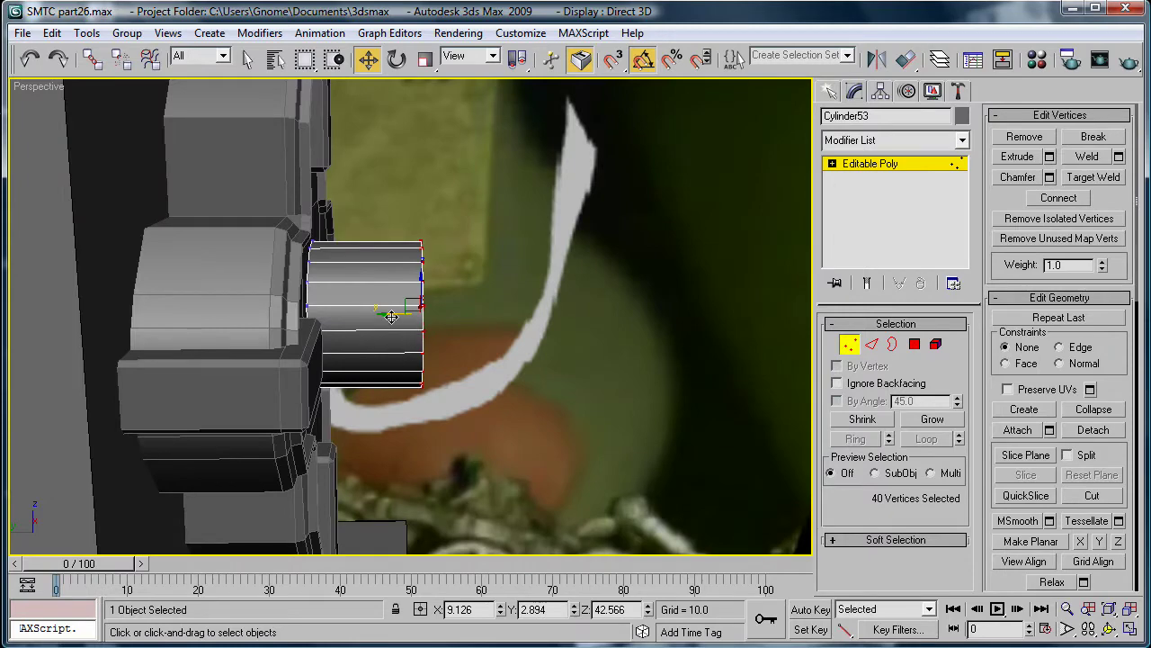
{"action": "left_click_drag", "start_coordinate": [391, 317], "coordinate": [313, 317]}
{"action": "middle_click_drag", "start_coordinate": [313, 317], "coordinate": [353, 335], "text": "alt"}
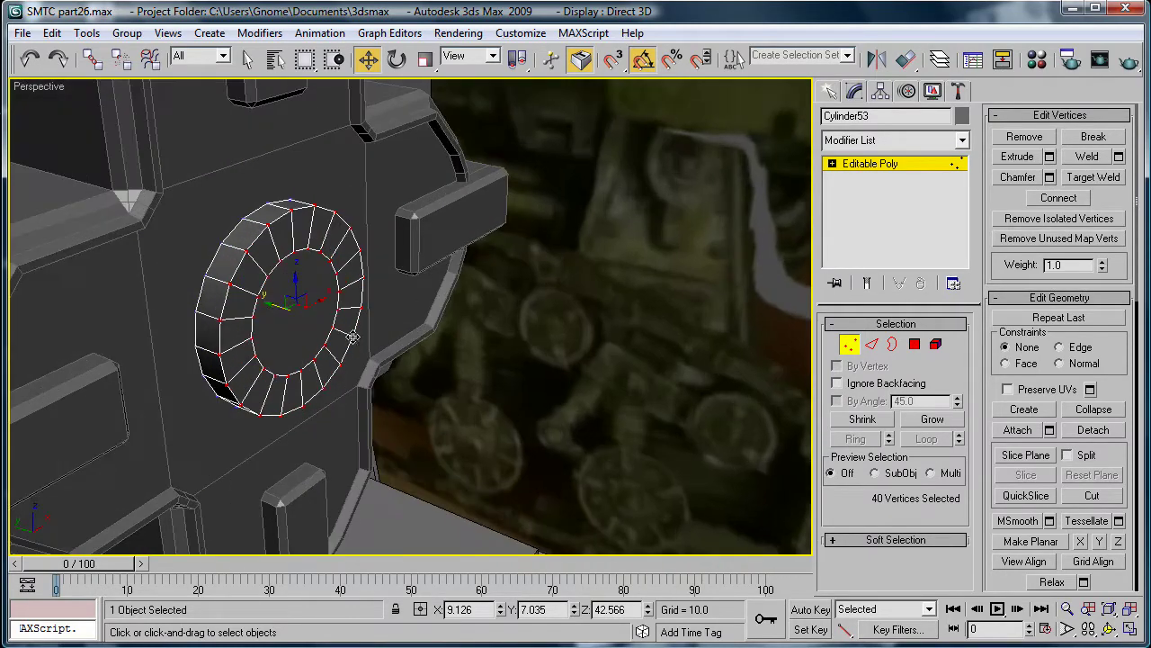
{"action": "left_click_drag", "start_coordinate": [275, 305], "coordinate": [276, 308]}
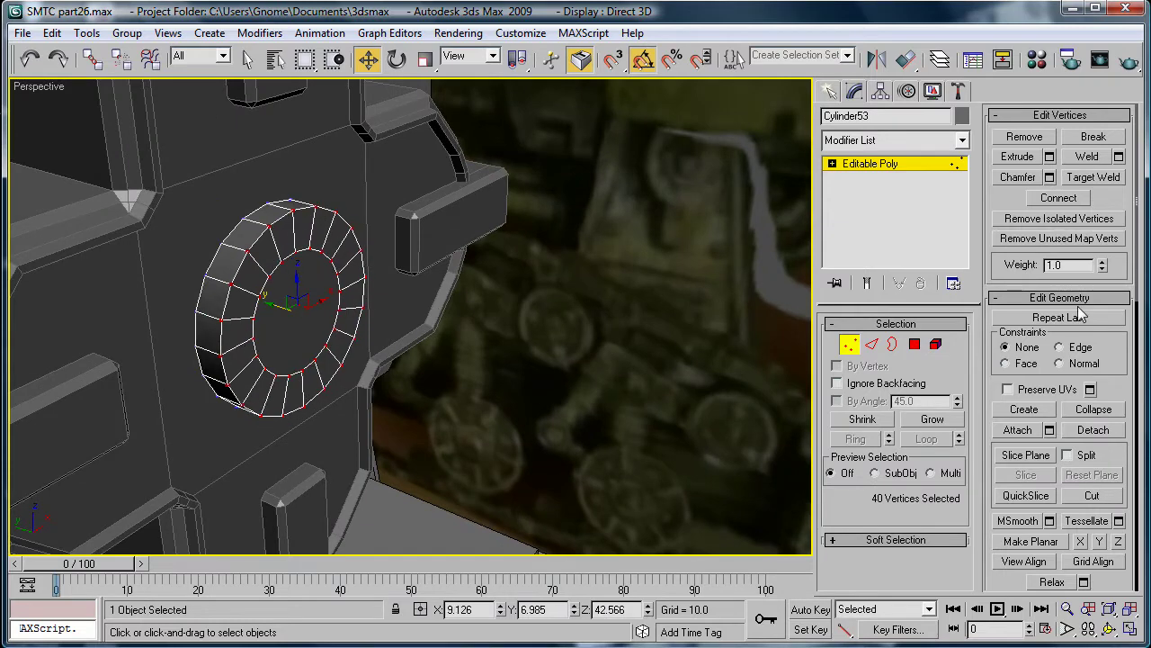
Bevel the disc's inset centre polygon inward with height -0.2 and outline amount -0.36
{"action": "left_click", "coordinate": [915, 344]}
{"action": "left_click", "coordinate": [1048, 178]}
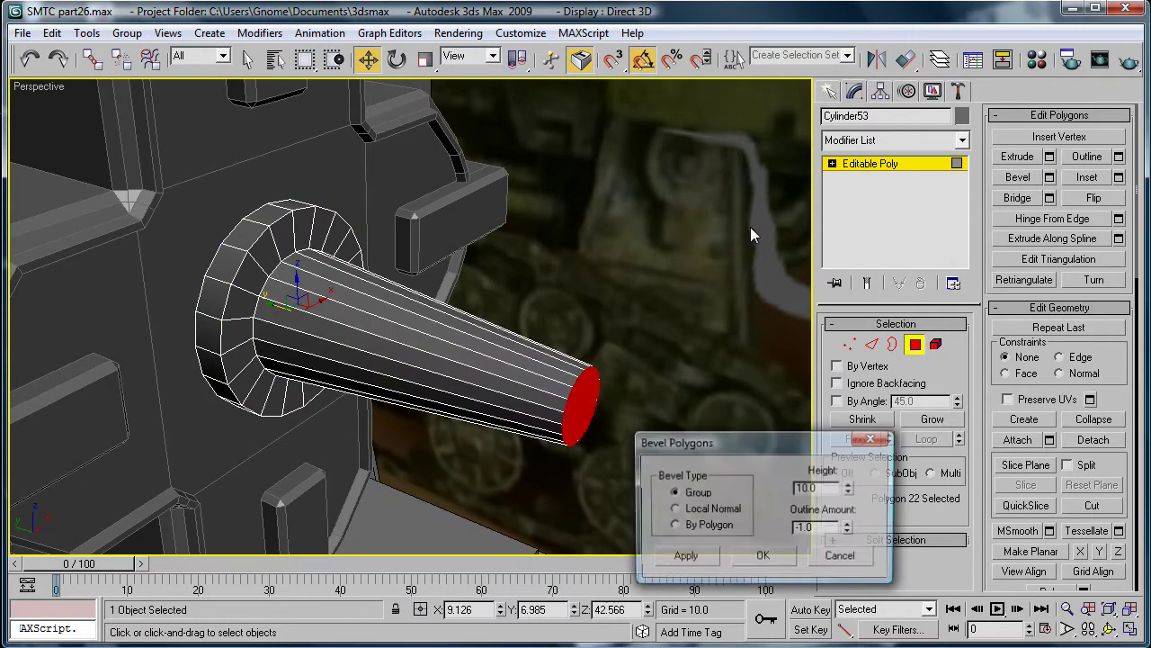
{"action": "left_click_drag", "start_coordinate": [849, 492], "coordinate": [818, 583]}
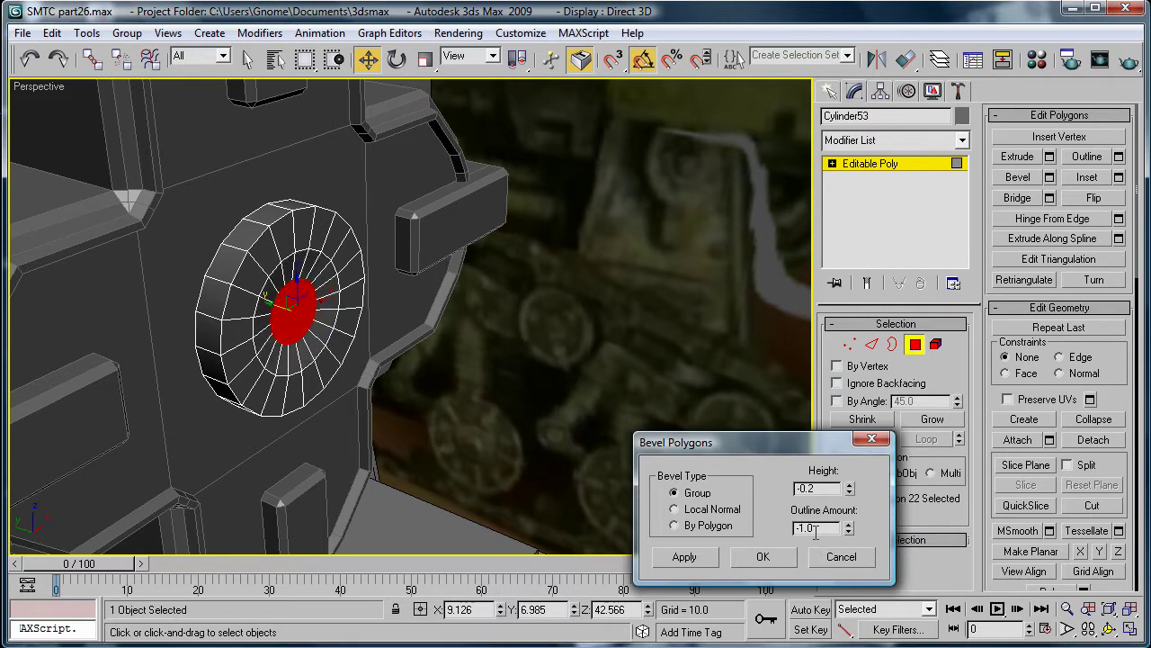
{"action": "left_click_drag", "start_coordinate": [849, 531], "coordinate": [842, 469]}
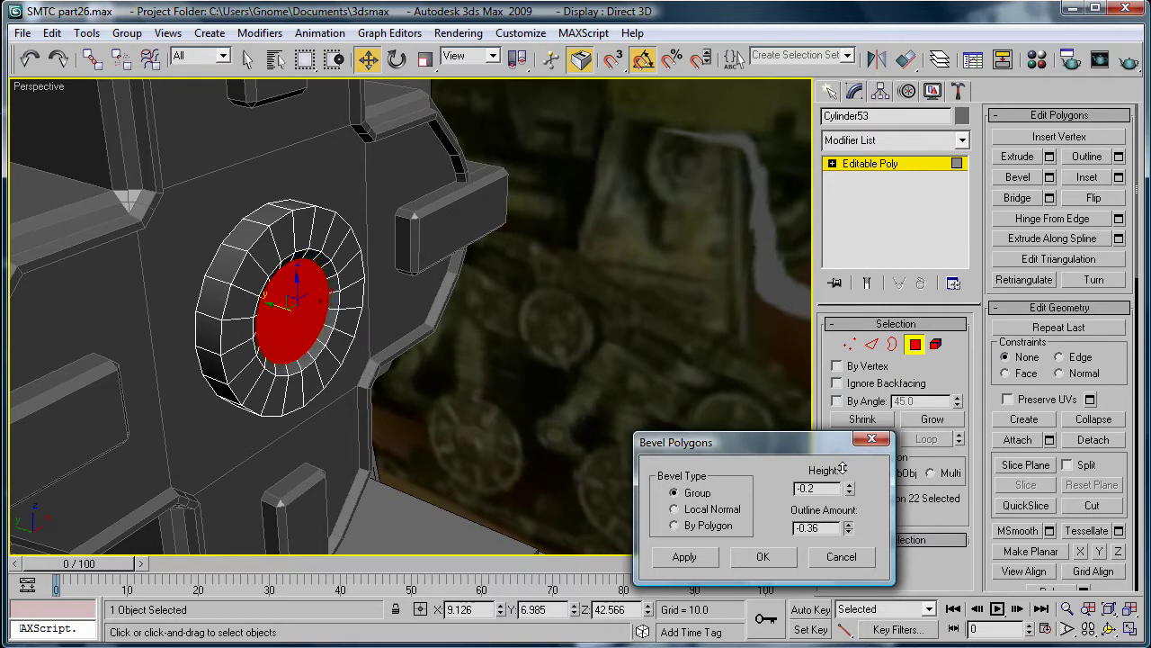
{"action": "left_click", "coordinate": [764, 556]}
Chamfer the disc's outer front edge loop by 0.18 with 1 segment
{"action": "key", "text": "2"}
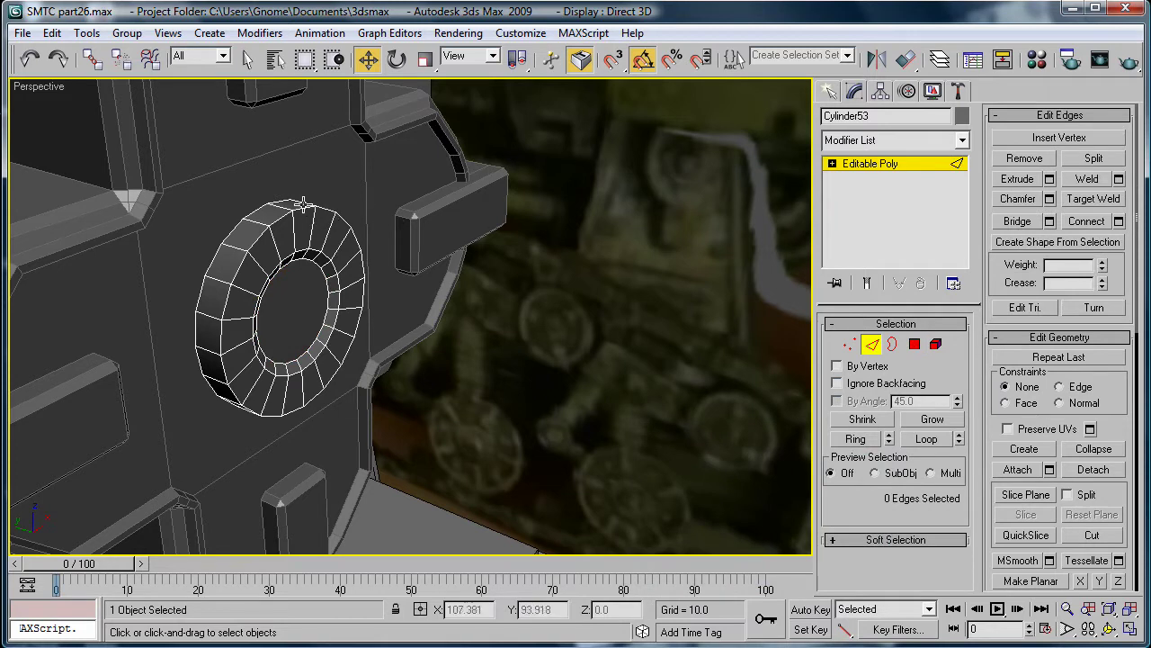
{"action": "left_click", "coordinate": [303, 205]}
{"action": "left_click", "coordinate": [300, 206]}
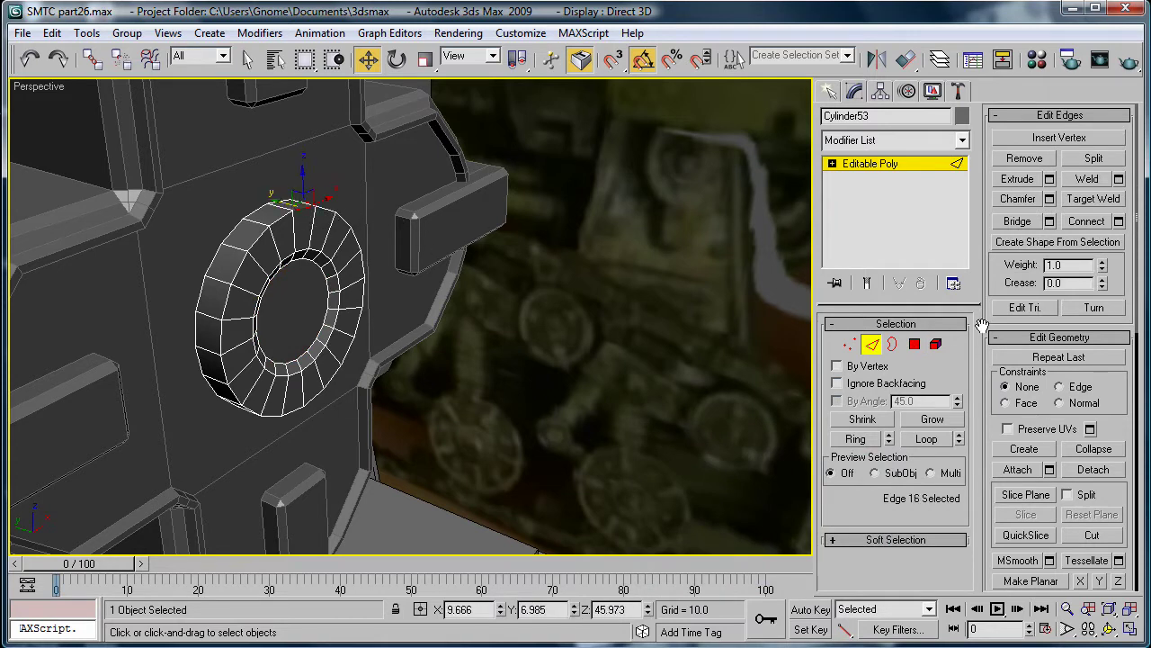
{"action": "left_click", "coordinate": [1049, 200]}
{"action": "left_click", "coordinate": [833, 520]}
{"action": "left_click", "coordinate": [927, 438]}
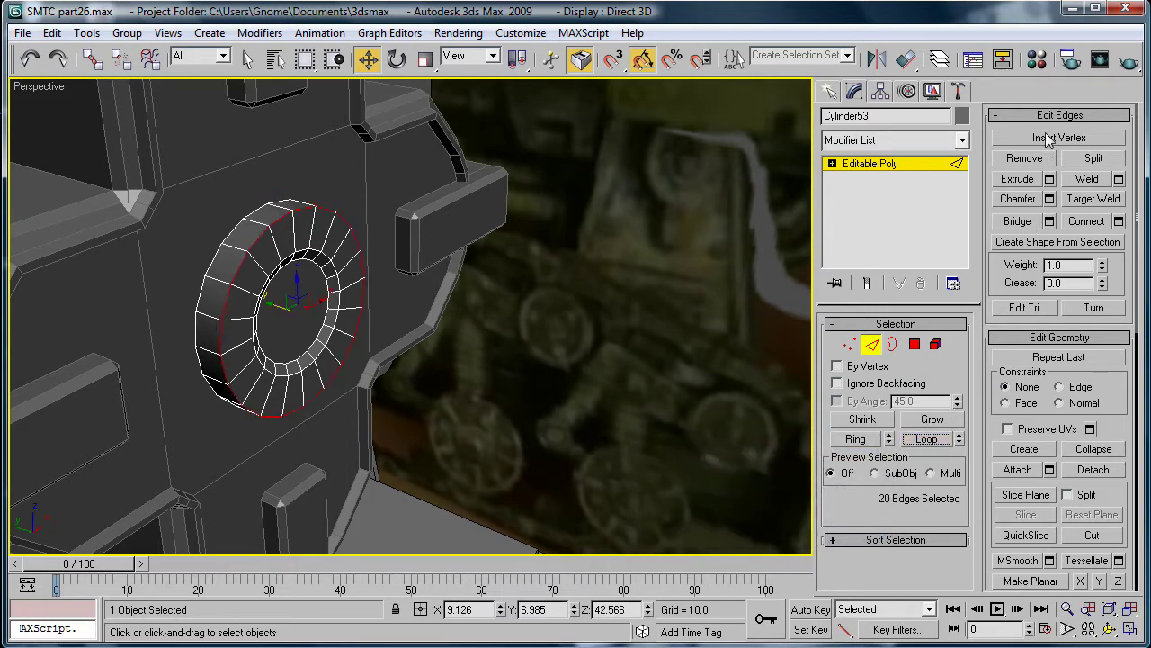
{"action": "left_click", "coordinate": [1048, 199]}
{"action": "left_click_drag", "start_coordinate": [715, 487], "coordinate": [699, 558]}
{"action": "left_click", "coordinate": [755, 520]}
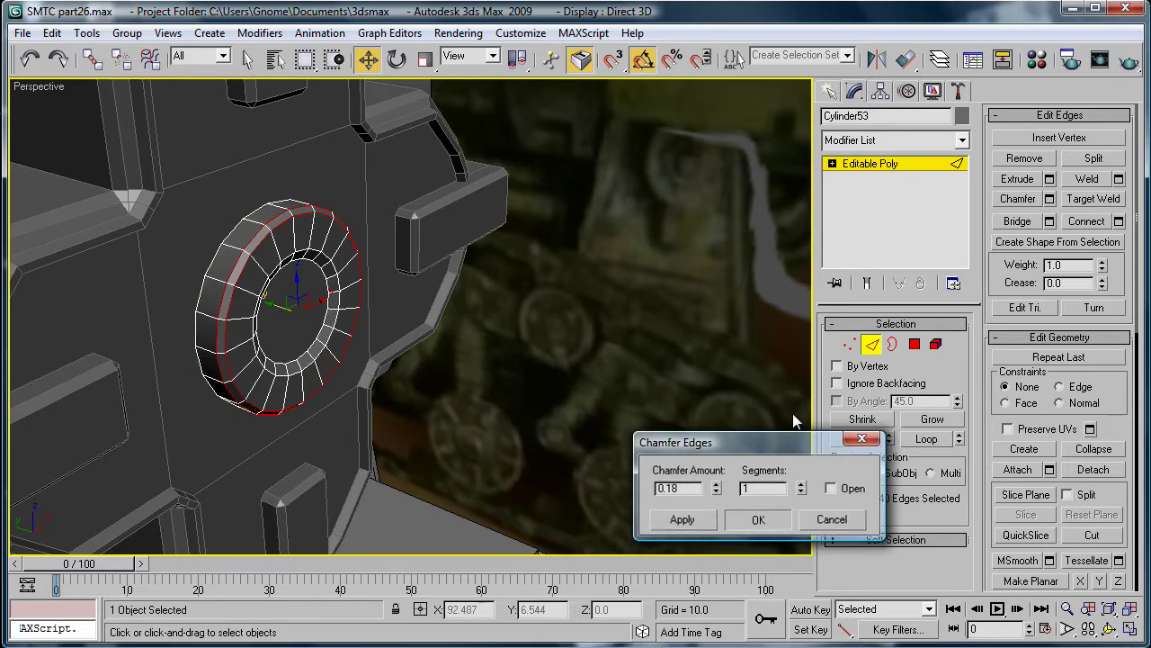
{"action": "middle_click_drag", "start_coordinate": [638, 294], "coordinate": [666, 258]}
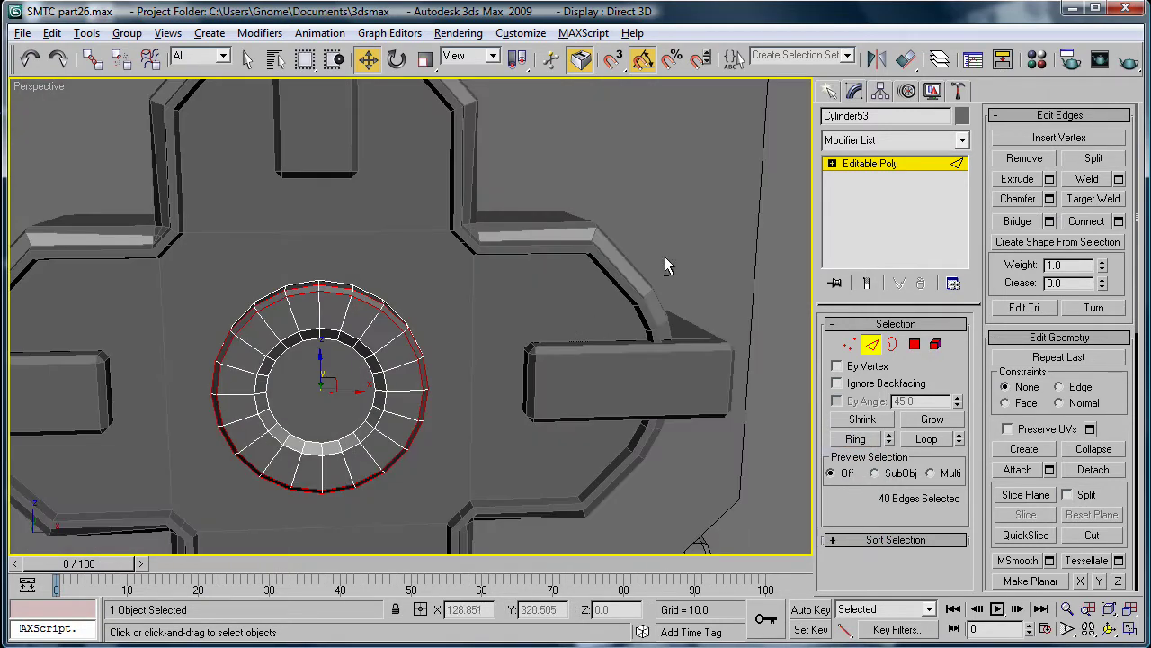
{"action": "left_click", "coordinate": [883, 162]}
{"action": "middle_click_drag", "start_coordinate": [375, 270], "coordinate": [449, 377]}
{"action": "scroll", "coordinate": [396, 308], "scroll_direction": "up", "scroll_amount": 3}
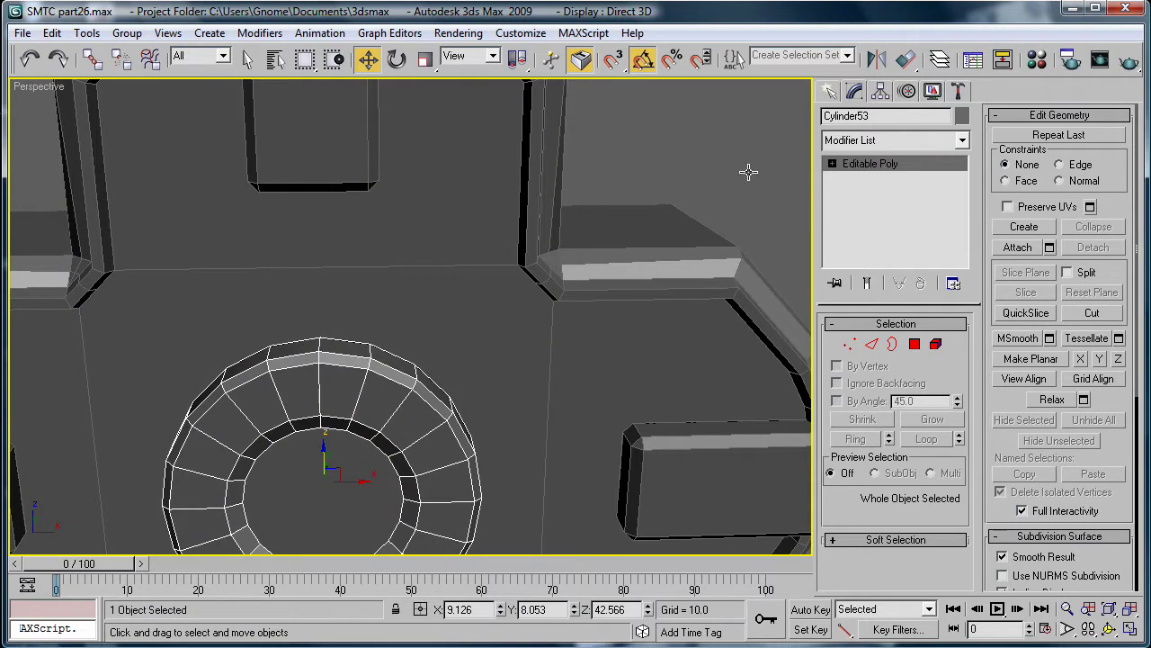
{"action": "left_click", "coordinate": [829, 92]}
{"action": "left_click", "coordinate": [859, 206]}
{"action": "right_click", "coordinate": [419, 347]}
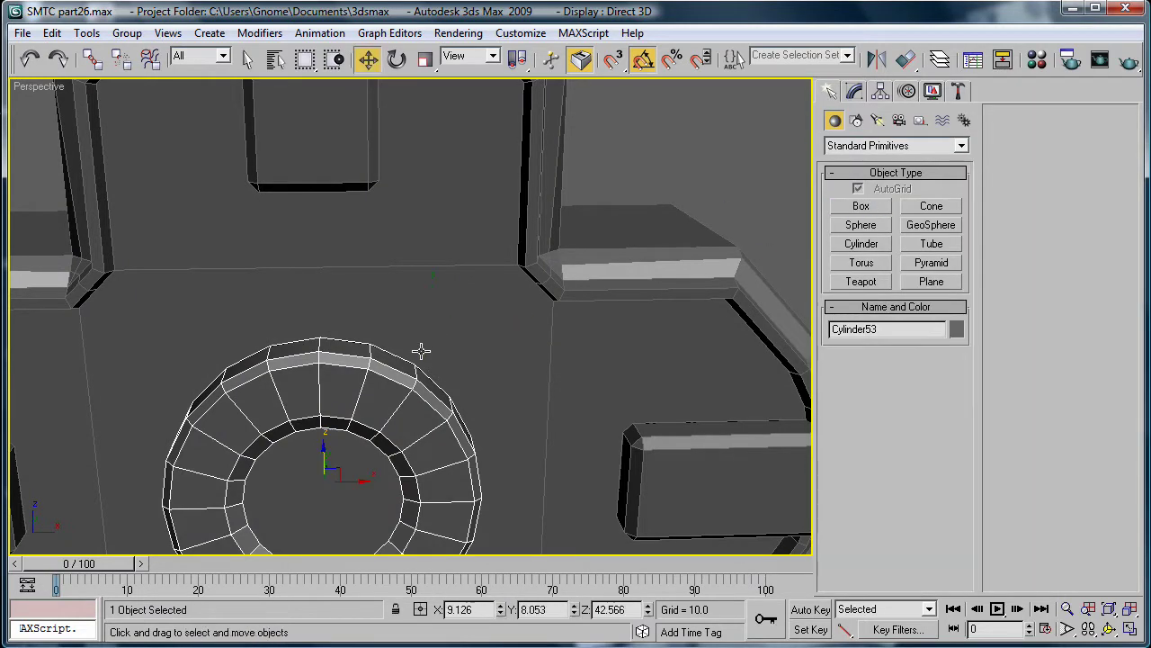
{"action": "left_click", "coordinate": [625, 235]}
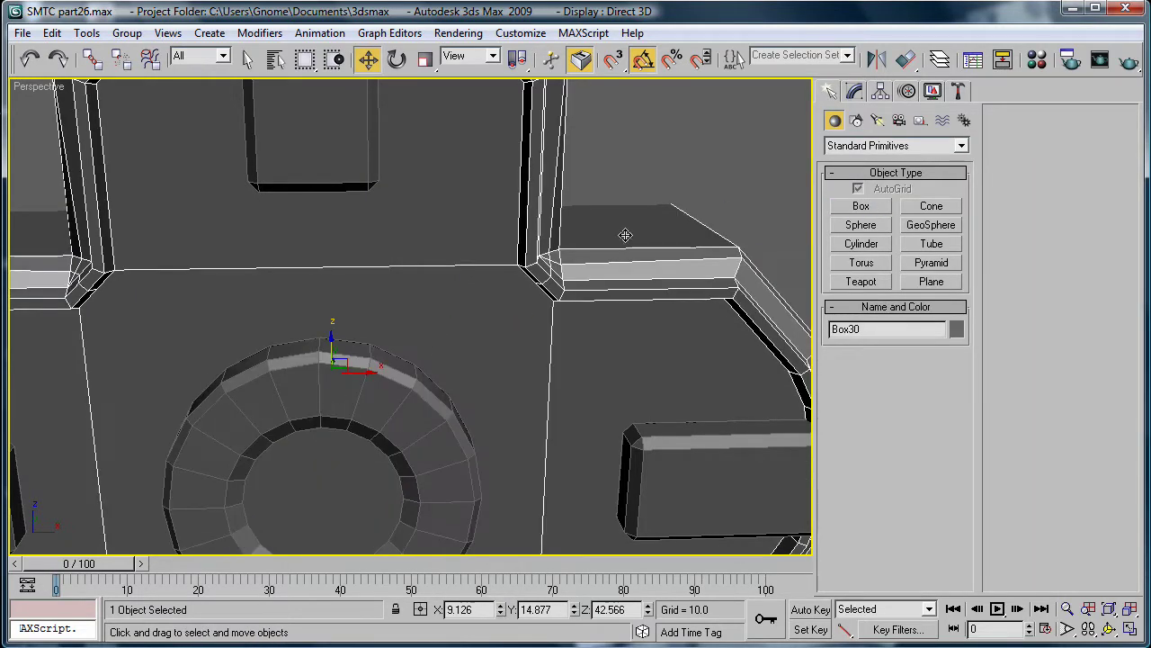
{"action": "left_click", "coordinate": [385, 397]}
{"action": "left_click", "coordinate": [385, 397]}
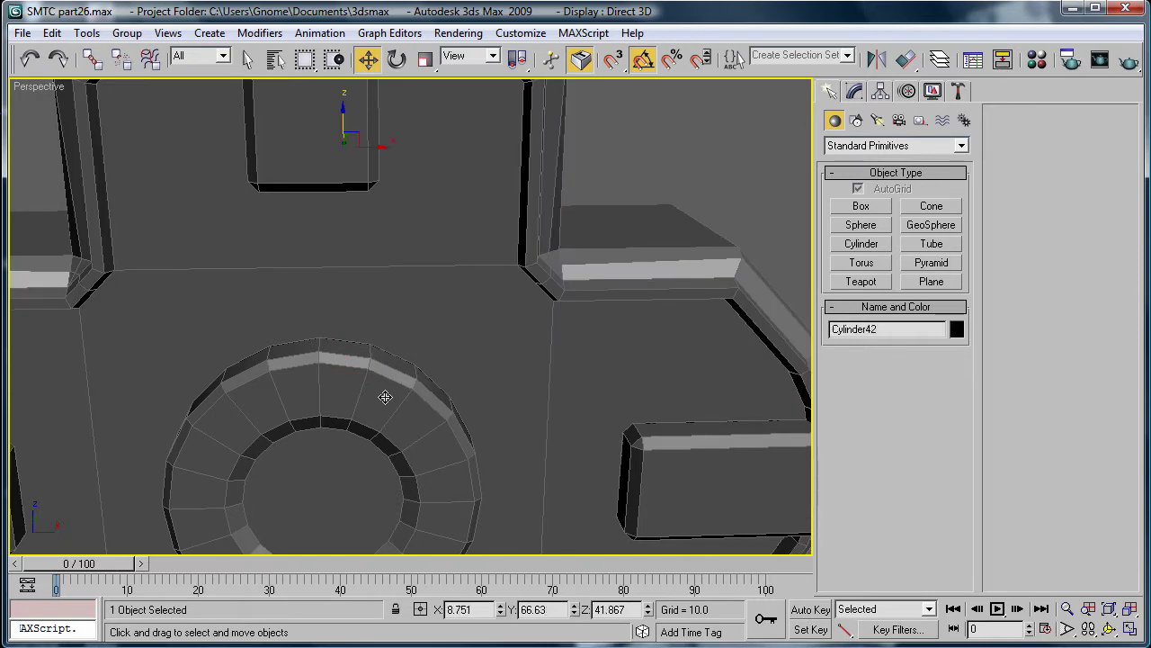
{"action": "left_click", "coordinate": [385, 396]}
{"action": "scroll", "coordinate": [385, 396], "scroll_direction": "down", "scroll_amount": 5}
{"action": "middle_click_drag", "start_coordinate": [385, 396], "coordinate": [314, 336], "text": "alt"}
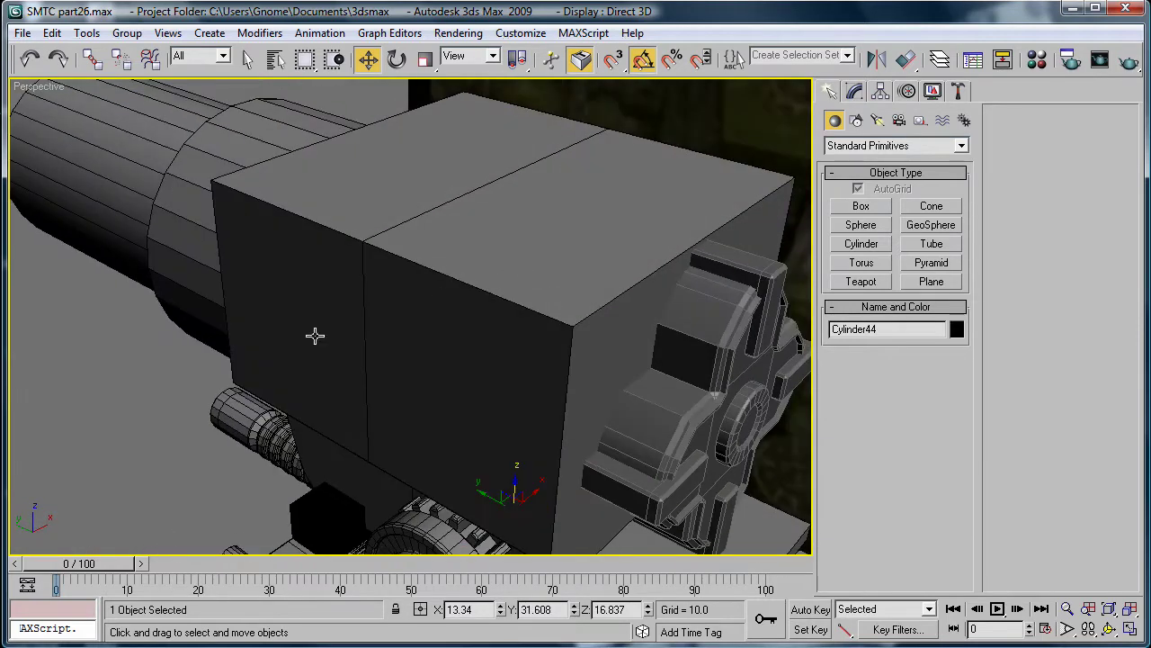
{"action": "left_click", "coordinate": [754, 452]}
{"action": "left_click", "coordinate": [737, 420]}
{"action": "key", "text": "z"}
{"action": "middle_click_drag", "start_coordinate": [738, 420], "coordinate": [677, 419], "text": "alt"}
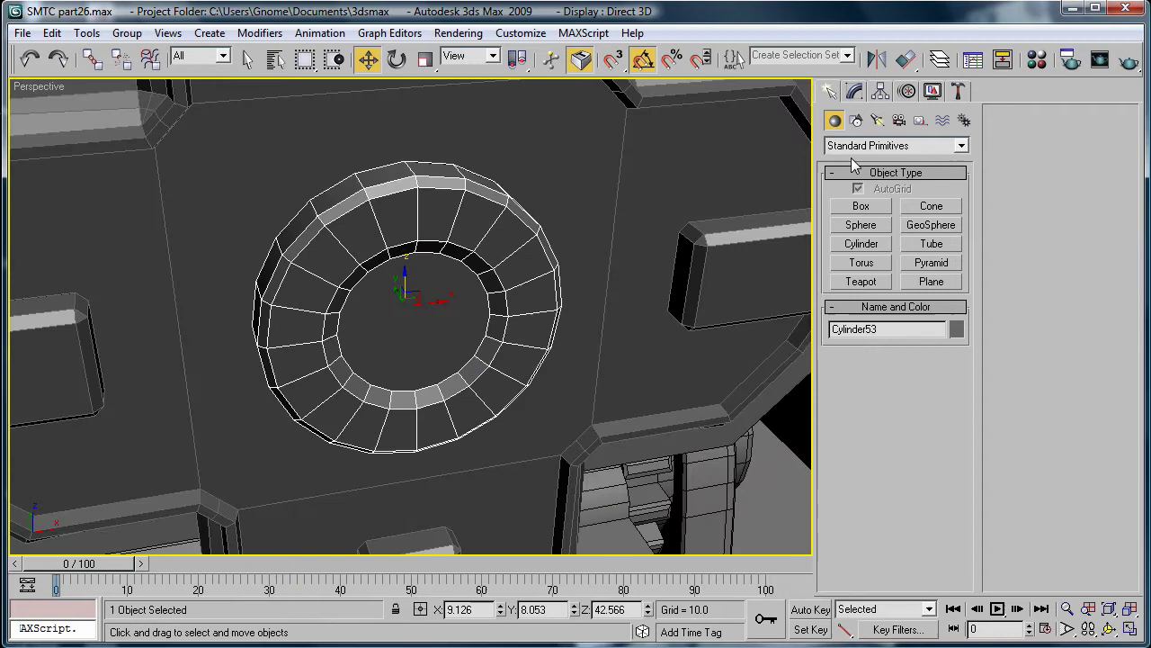
Select eight side polygons of the disc's rim, two adjacent ones each at its top, bottom, left and right
{"action": "left_click", "coordinate": [857, 94]}
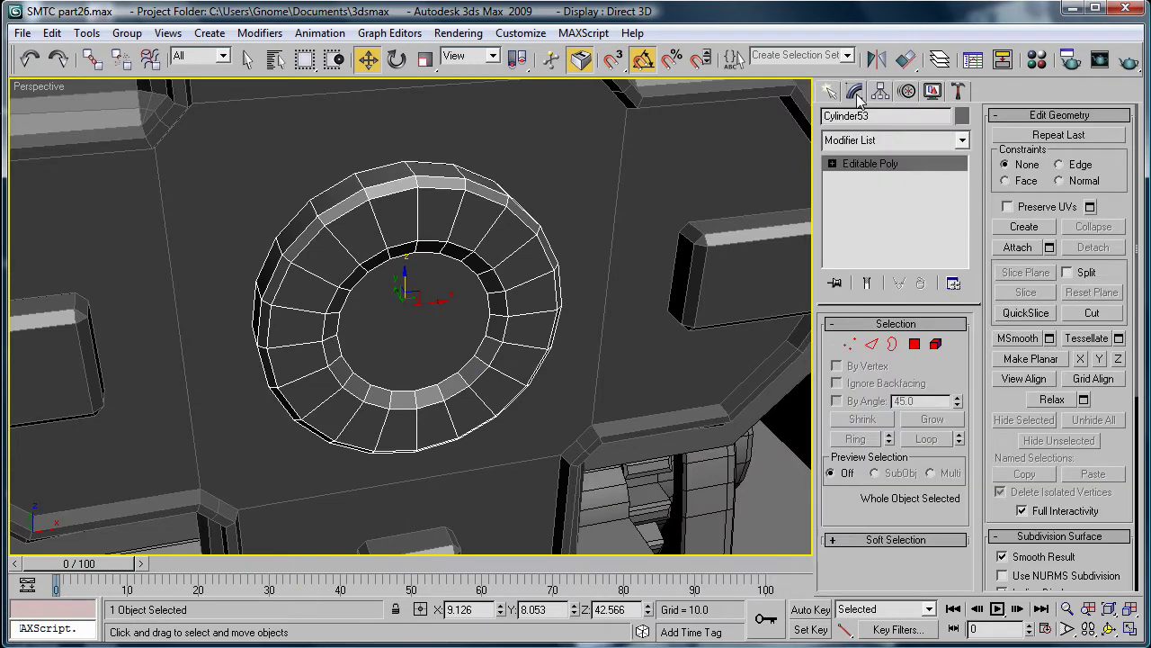
{"action": "left_click", "coordinate": [915, 344]}
{"action": "left_click", "coordinate": [387, 177]}
{"action": "left_click", "coordinate": [438, 173], "text": "ctrl"}
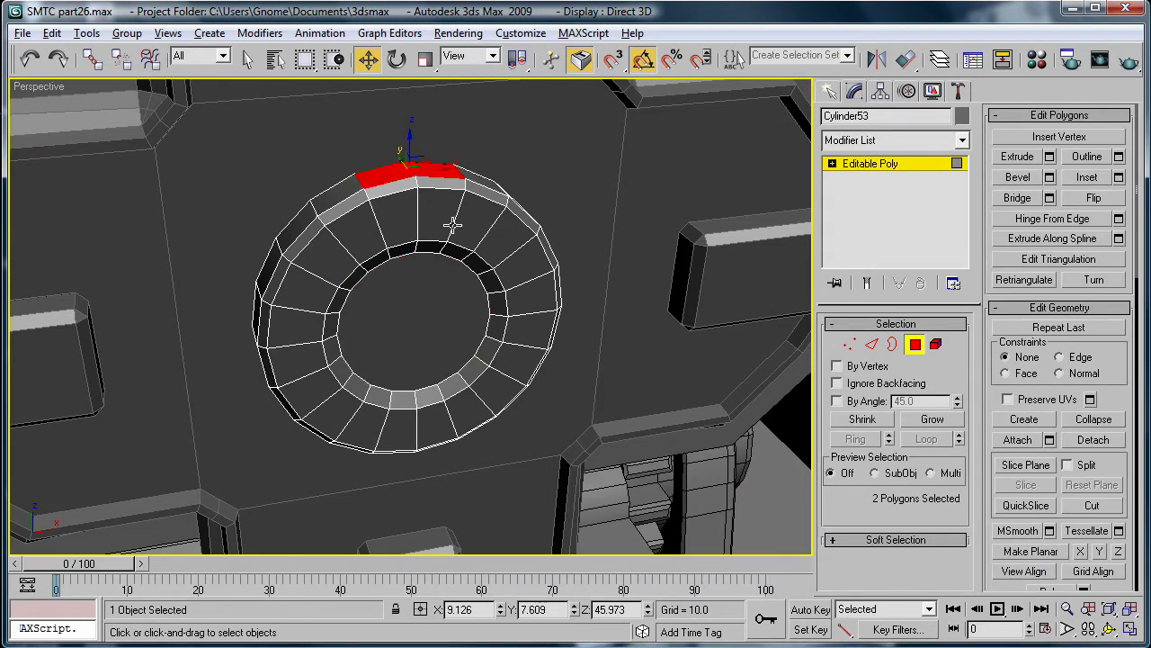
{"action": "middle_click_drag", "start_coordinate": [450, 225], "coordinate": [424, 120], "text": "alt"}
{"action": "left_click", "coordinate": [395, 445], "text": "ctrl"}
{"action": "left_click", "coordinate": [423, 443], "text": "ctrl"}
{"action": "middle_click_drag", "start_coordinate": [422, 443], "coordinate": [227, 303], "text": "alt"}
{"action": "left_click", "coordinate": [576, 272], "text": "ctrl"}
{"action": "left_click", "coordinate": [574, 333], "text": "ctrl"}
{"action": "left_click", "coordinate": [227, 302], "text": "ctrl"}
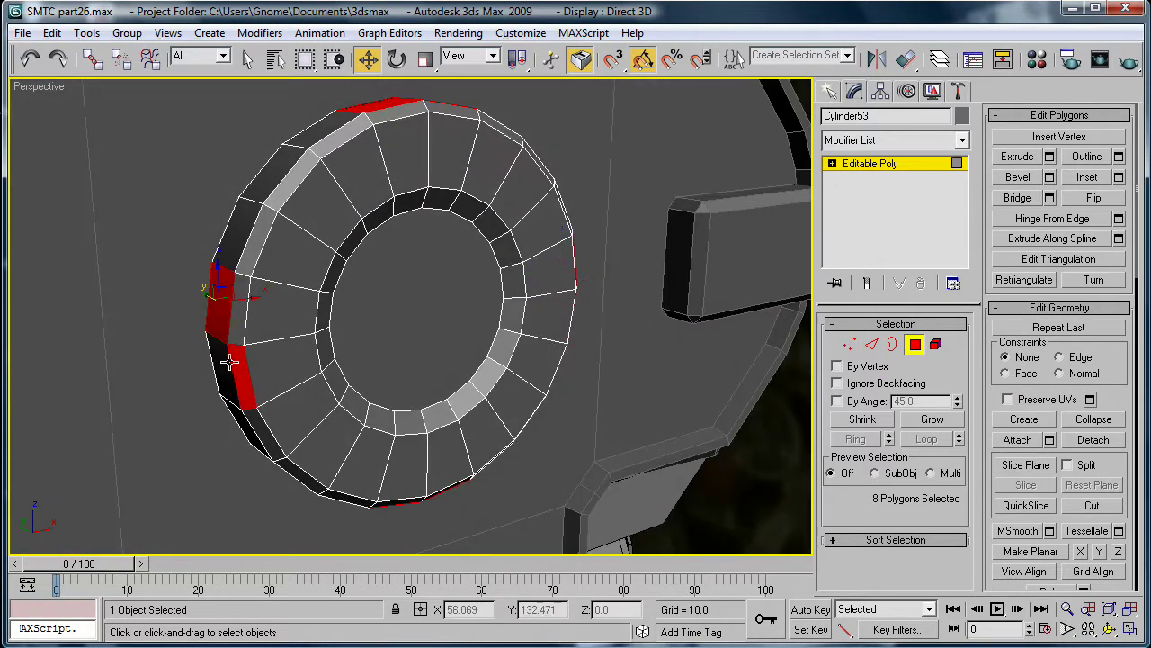
{"action": "left_click", "coordinate": [229, 360], "text": "ctrl"}
{"action": "middle_click_drag", "start_coordinate": [230, 359], "coordinate": [346, 306], "text": "alt"}
{"action": "scroll", "coordinate": [346, 306], "scroll_direction": "down", "scroll_amount": 8}
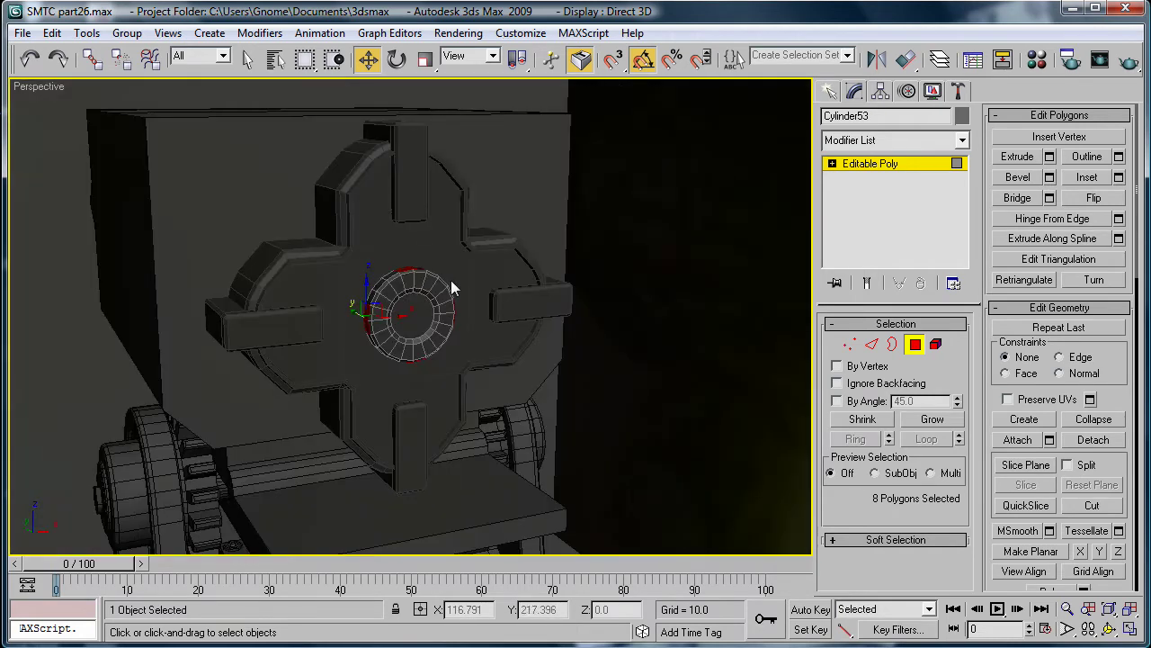
Extrude the eight selected rim polygons of the disc as a Group with a height of 1.9
{"action": "key", "text": "f"}
{"action": "scroll", "coordinate": [628, 323], "scroll_direction": "up", "scroll_amount": 2}
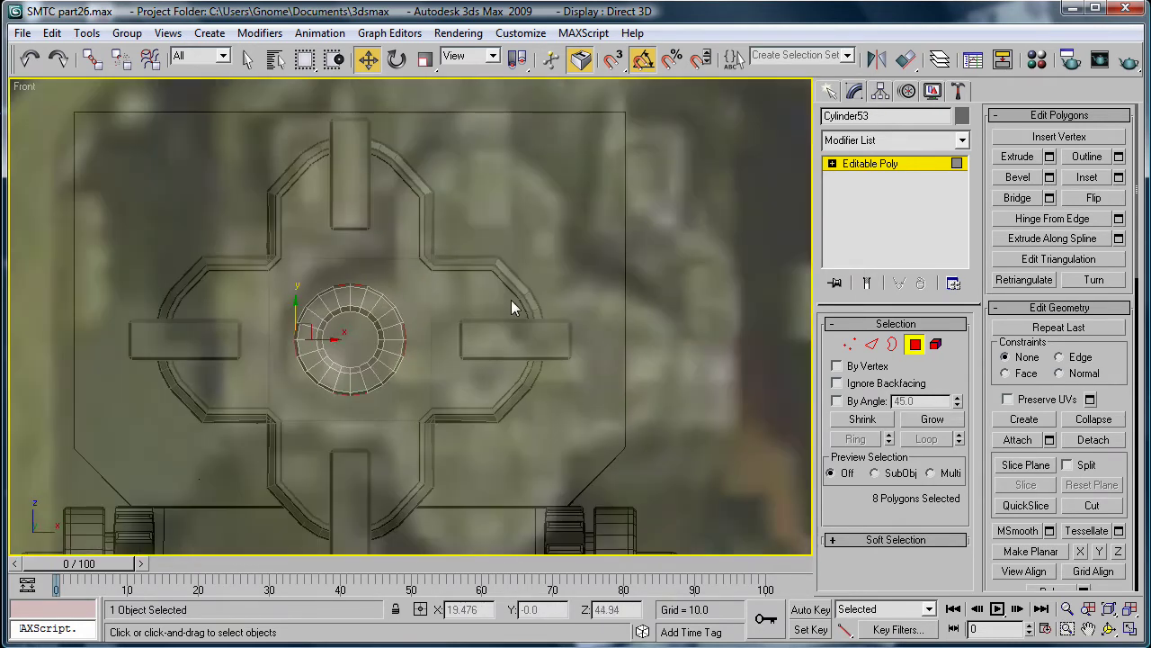
{"action": "left_click", "coordinate": [1050, 157]}
{"action": "left_click_drag", "start_coordinate": [846, 508], "coordinate": [857, 563]}
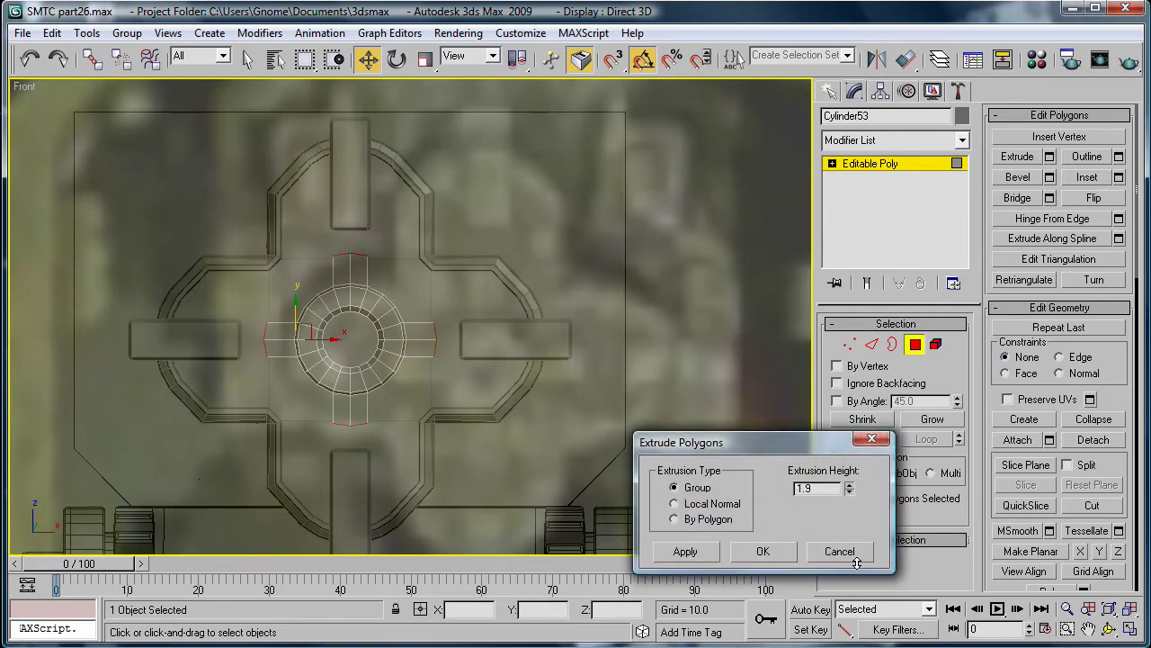
{"action": "left_click", "coordinate": [761, 550]}
{"action": "key", "text": "r"}
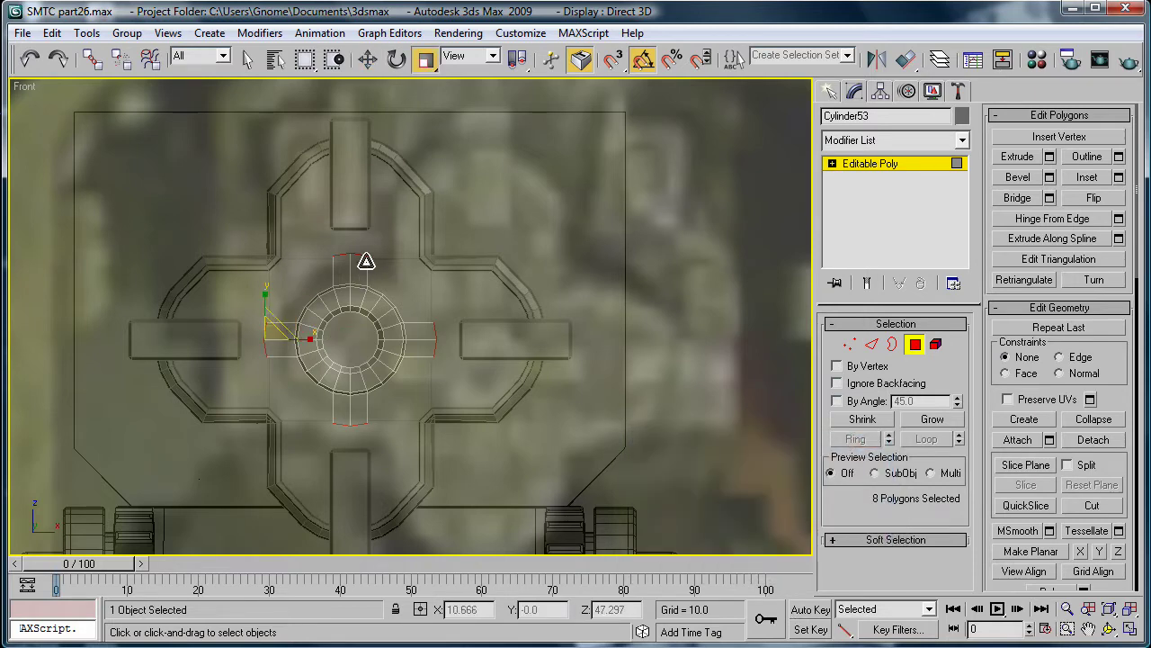
{"action": "middle_click_drag", "start_coordinate": [267, 304], "coordinate": [267, 306]}
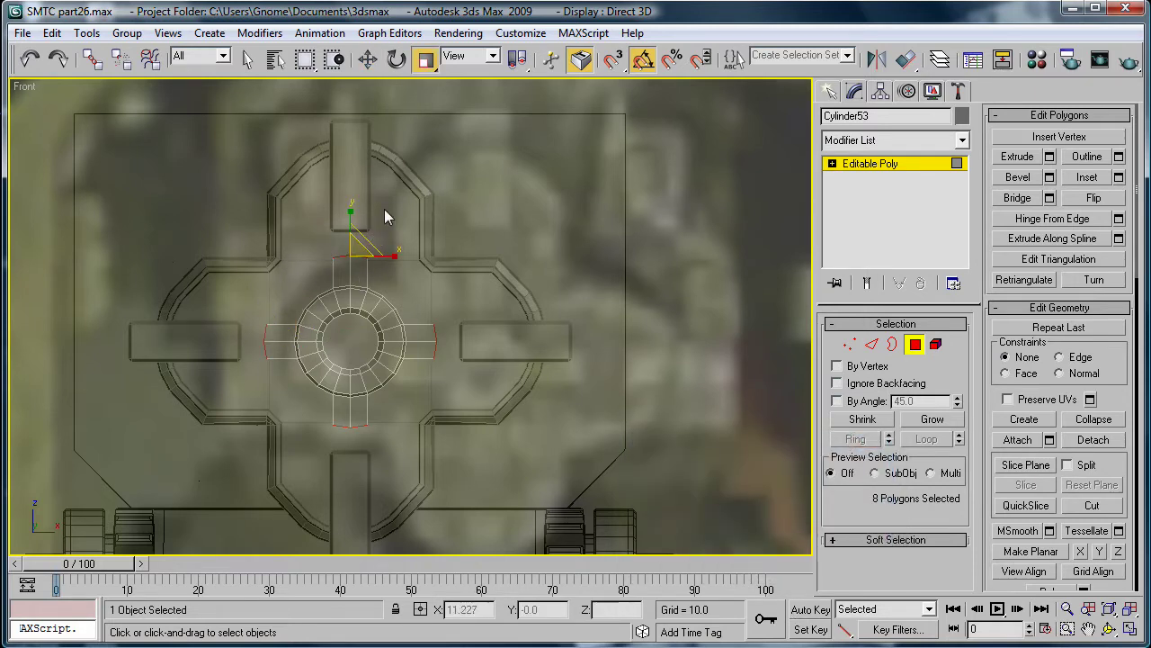
{"action": "left_click_drag", "start_coordinate": [348, 220], "coordinate": [368, 462]}
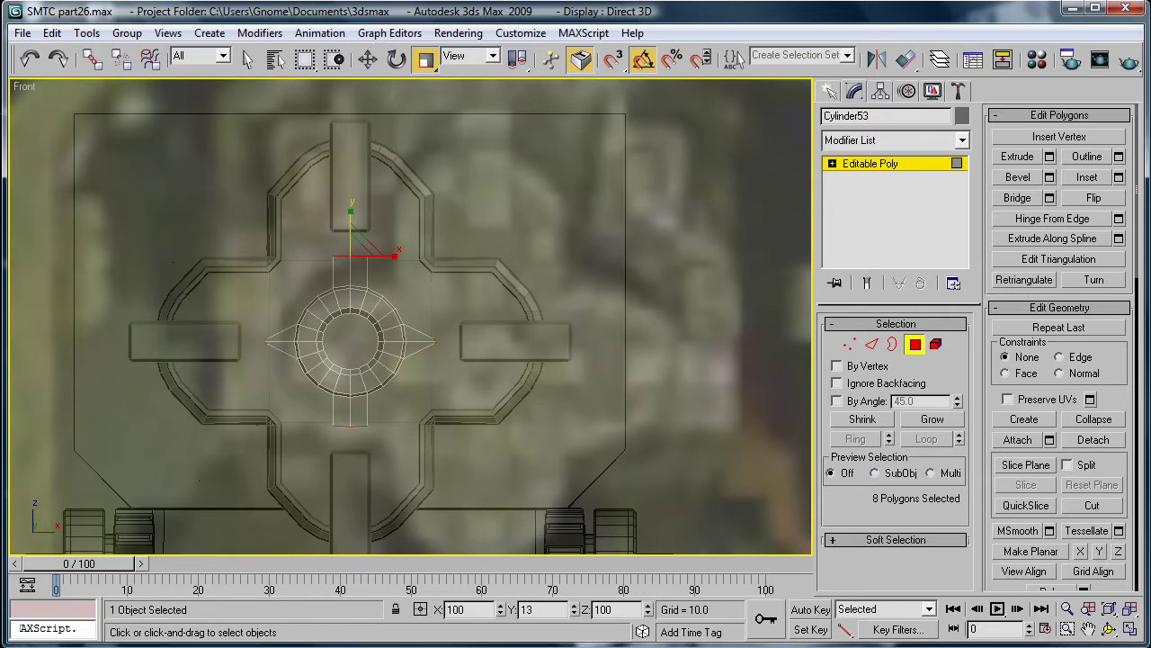
{"action": "left_click_drag", "start_coordinate": [395, 363], "coordinate": [394, 312]}
{"action": "right_click", "coordinate": [389, 332]}
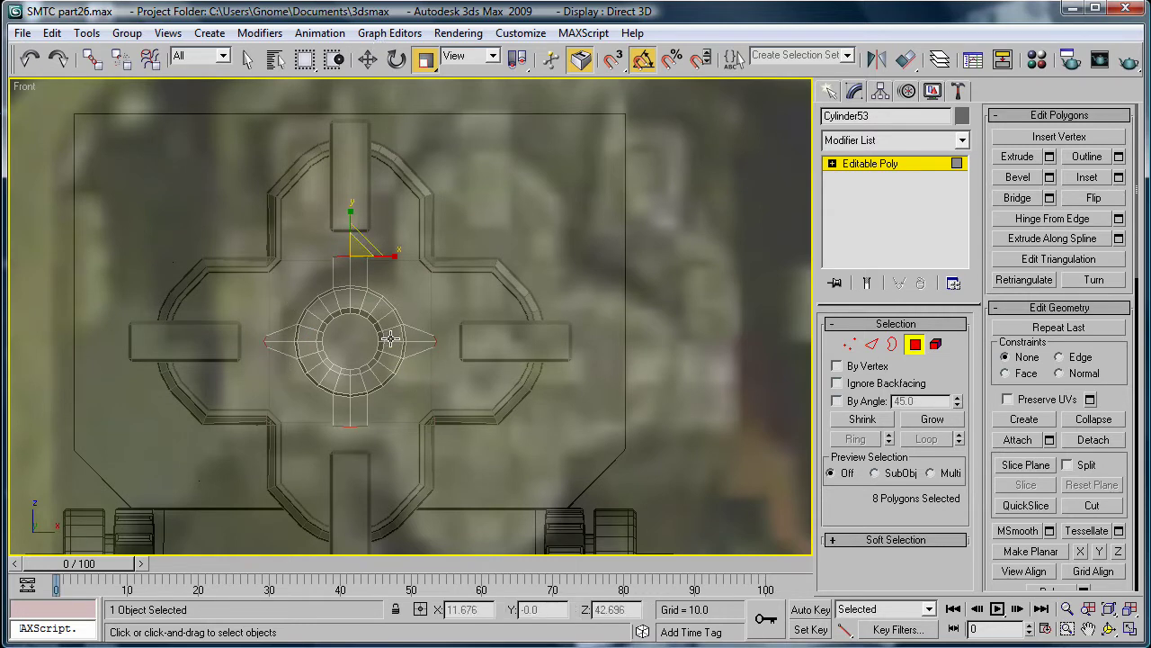
Flatten the outer ends of the four extruded arms by scaling their polygons along Z in the Local coordinate system
{"action": "left_click", "coordinate": [479, 57]}
{"action": "left_click", "coordinate": [454, 118]}
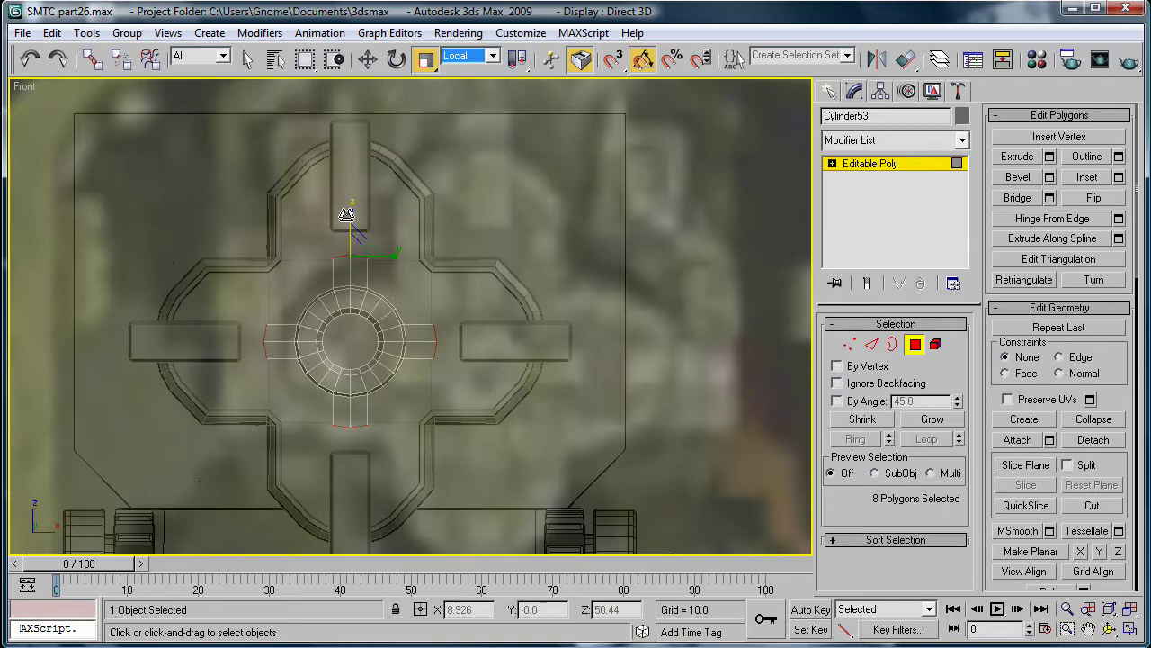
{"action": "left_click_drag", "start_coordinate": [328, 569], "coordinate": [328, 646]}
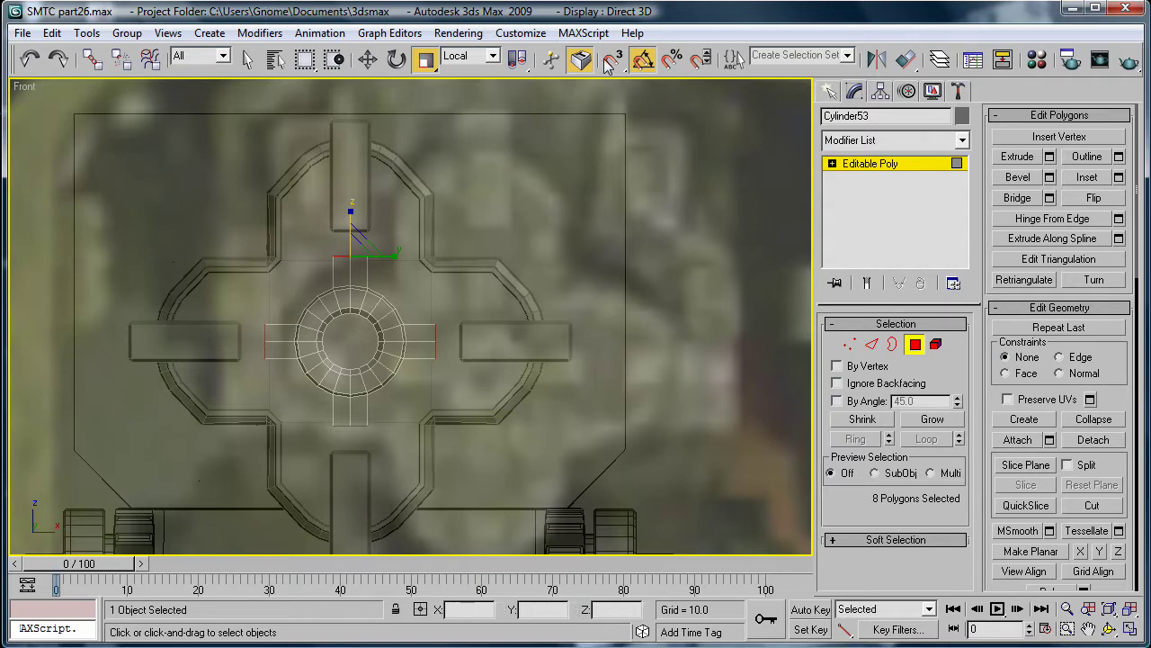
Select the eight front lengthwise edges of the disc's four arms, two on each arm
{"action": "middle_click_drag", "start_coordinate": [560, 350], "coordinate": [524, 307]}
{"action": "key", "text": "p"}
{"action": "key", "text": "z"}
{"action": "left_click", "coordinate": [871, 343]}
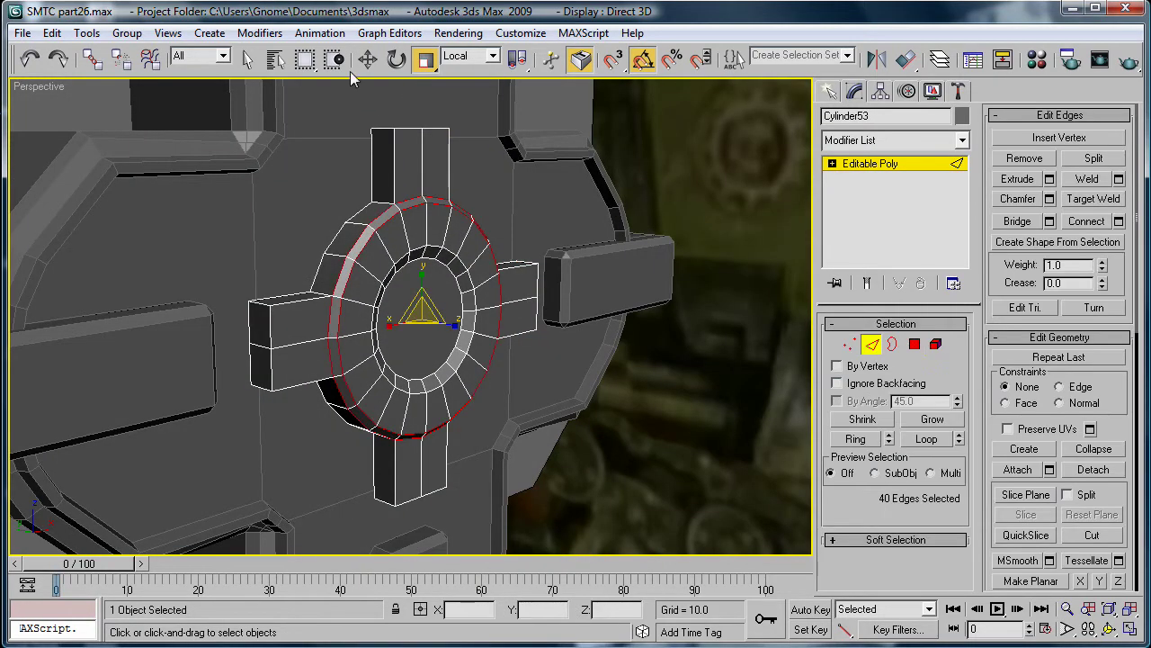
{"action": "left_click", "coordinate": [395, 161]}
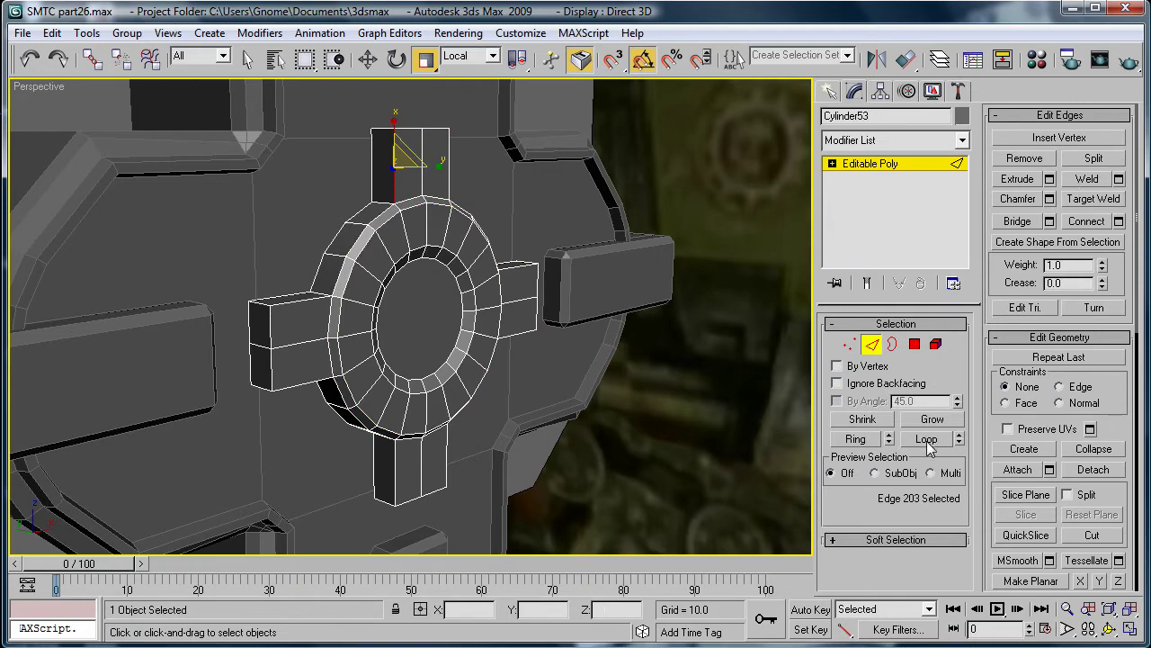
{"action": "middle_click_drag", "start_coordinate": [485, 148], "coordinate": [432, 155], "text": "alt"}
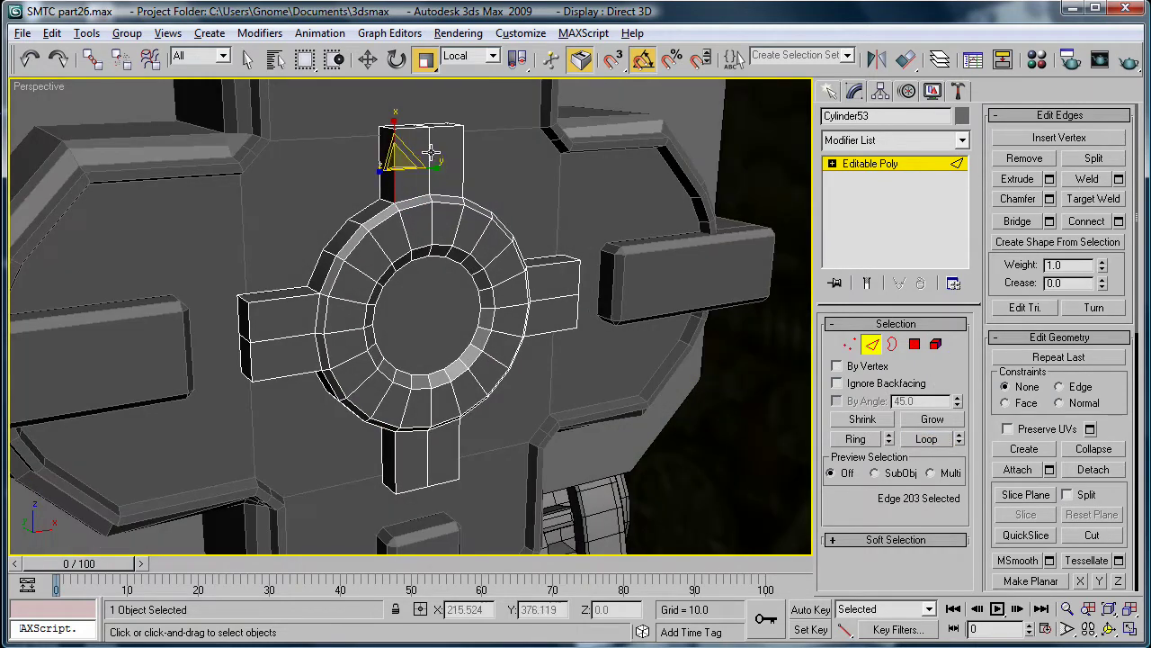
{"action": "left_click", "coordinate": [462, 160], "text": "ctrl"}
{"action": "left_click", "coordinate": [549, 264], "text": "ctrl"}
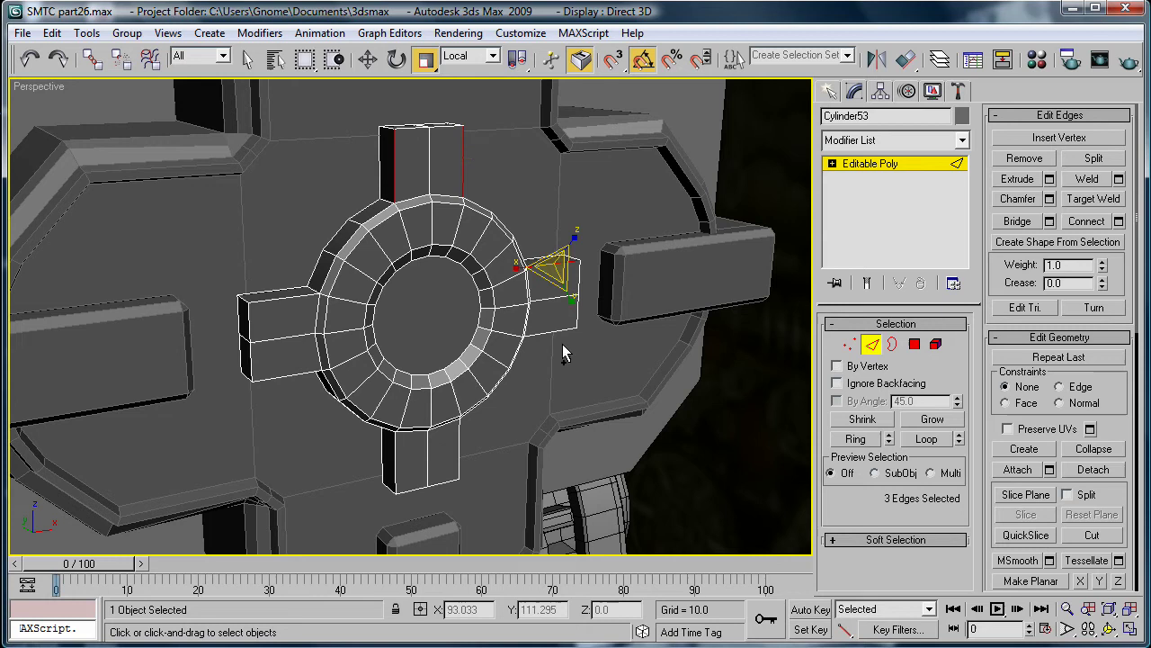
{"action": "left_click", "coordinate": [555, 332], "text": "ctrl"}
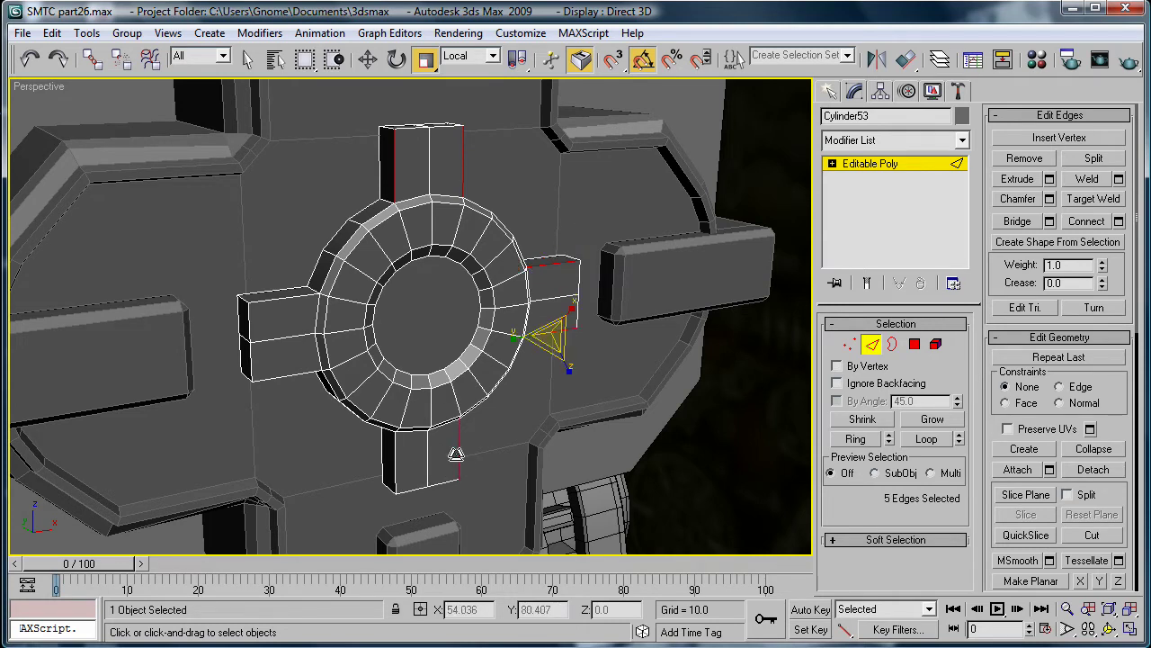
{"action": "left_click", "coordinate": [396, 457], "text": "ctrl"}
{"action": "left_click", "coordinate": [283, 373], "text": "ctrl"}
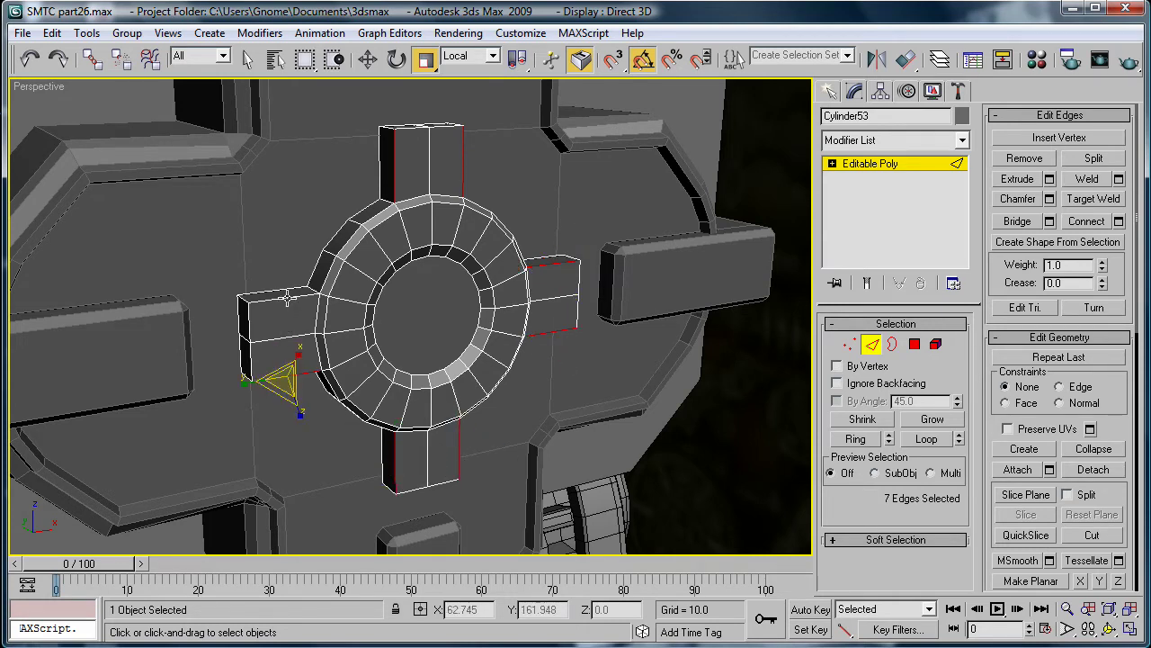
{"action": "left_click", "coordinate": [287, 300], "text": "ctrl"}
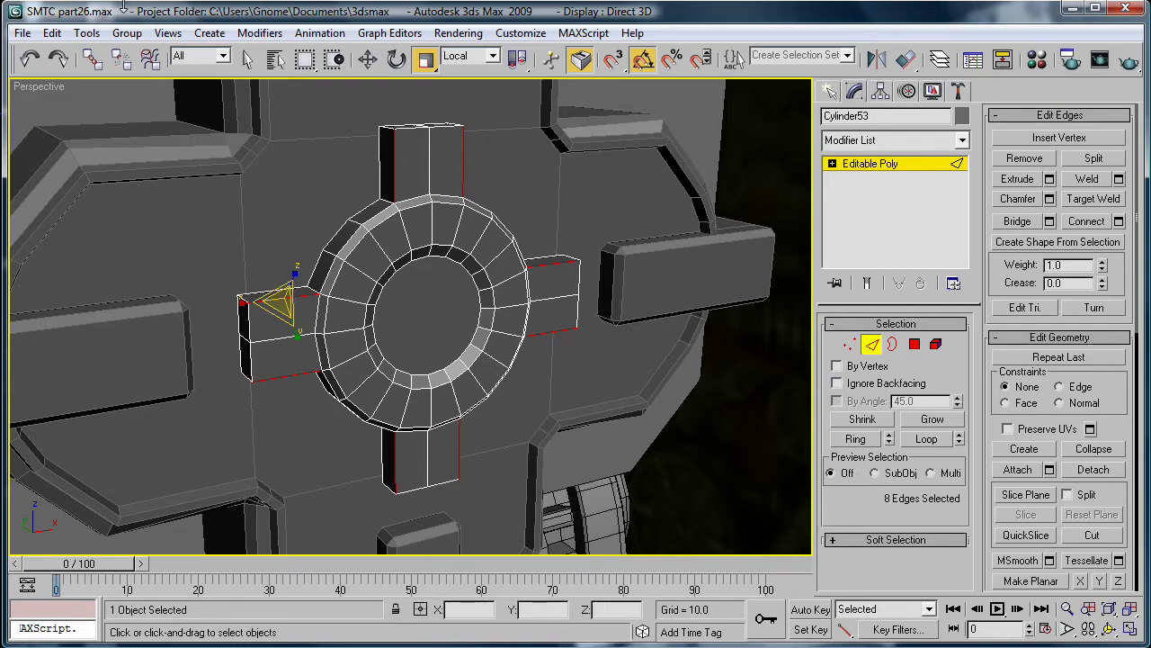
Add the front end edges and the end corner edges of the upper and right arms to the edge selection
{"action": "middle_click_drag", "start_coordinate": [432, 261], "coordinate": [390, 278], "text": "alt"}
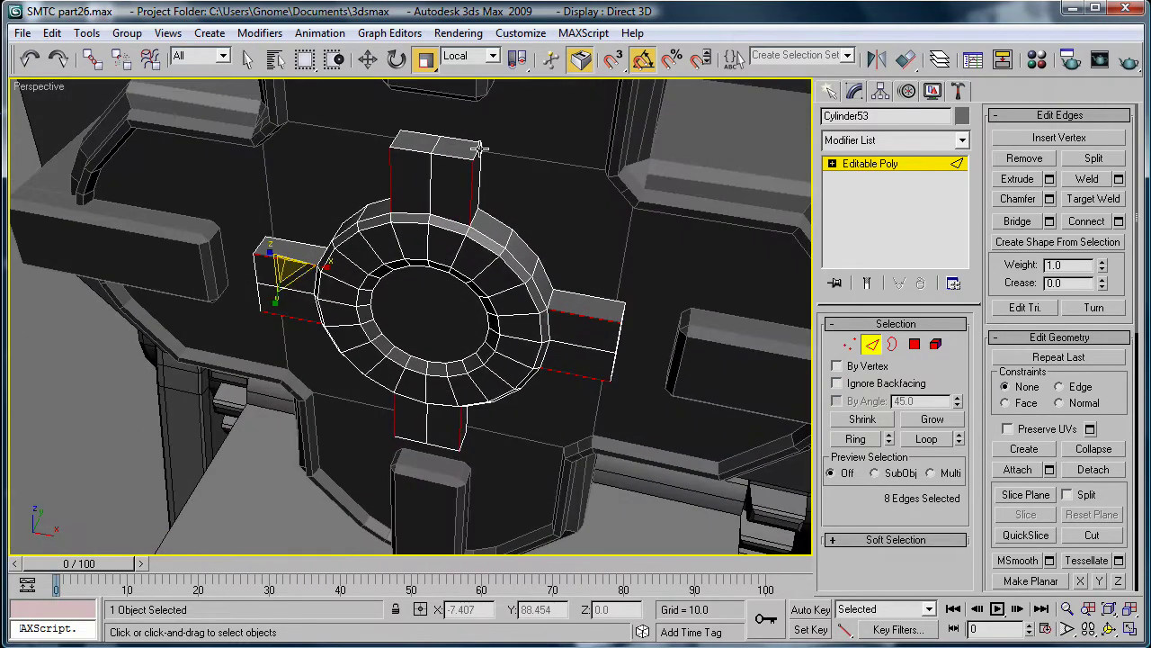
{"action": "left_click", "coordinate": [411, 150], "text": "ctrl"}
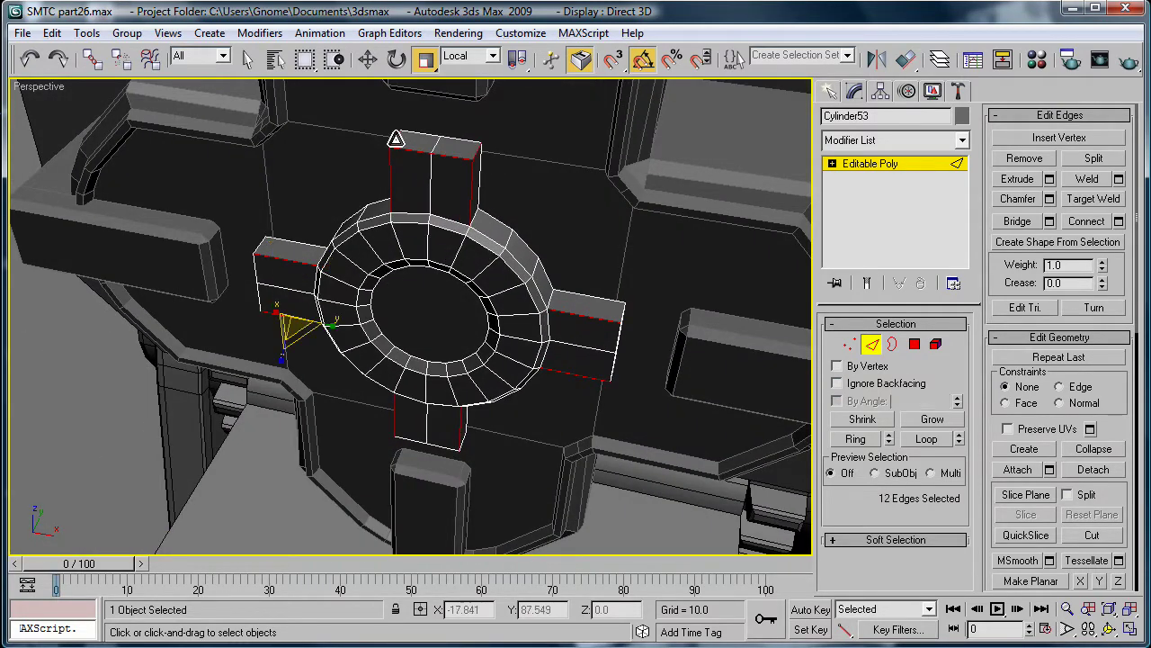
{"action": "left_click", "coordinate": [394, 139], "text": "ctrl"}
{"action": "middle_click_drag", "start_coordinate": [590, 304], "coordinate": [573, 247], "text": "alt"}
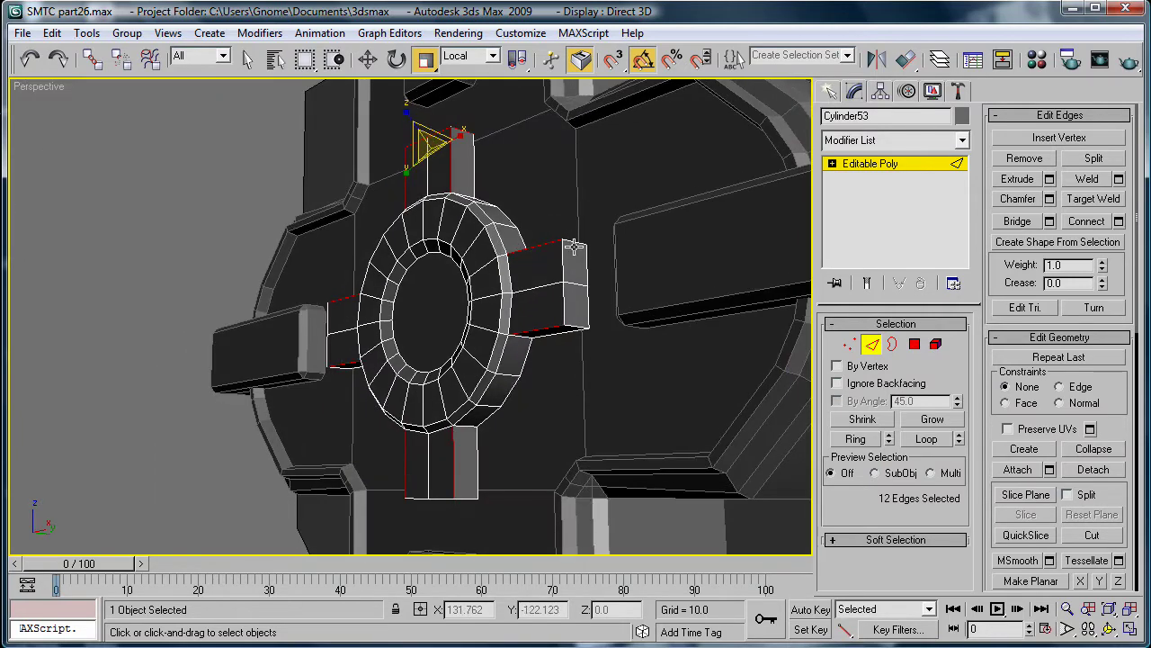
{"action": "left_click", "coordinate": [577, 324], "text": "ctrl"}
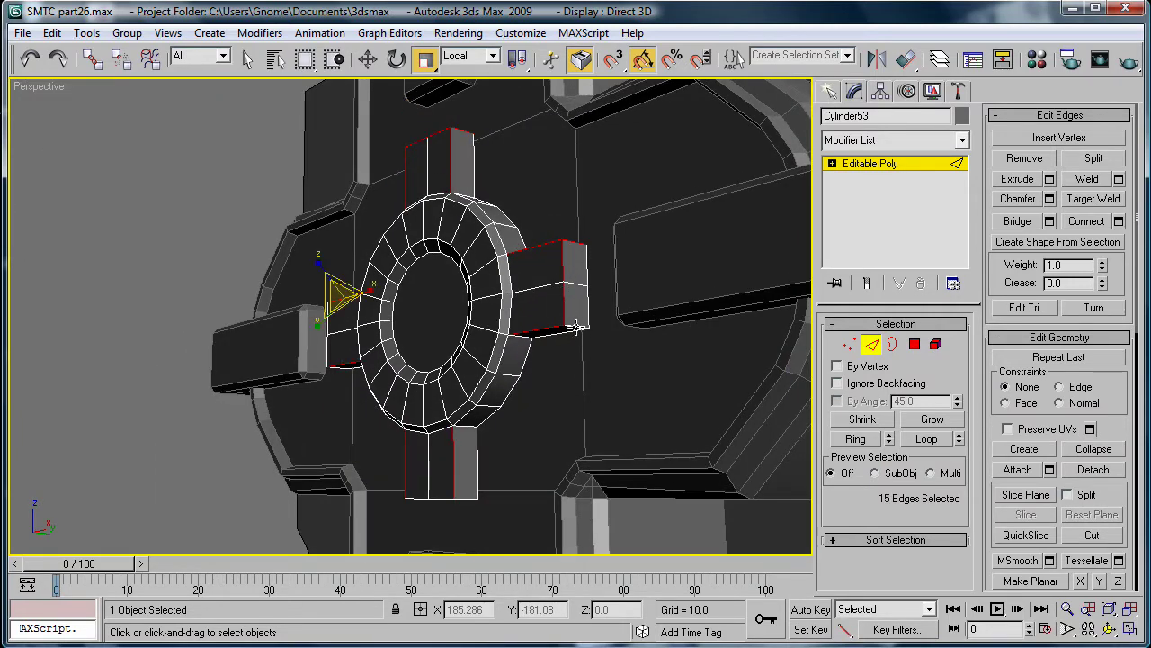
{"action": "left_click", "coordinate": [575, 327], "text": "ctrl"}
Add the front end edges and the end corner edges of the lower and left arms to the edge selection
{"action": "middle_click_drag", "start_coordinate": [488, 360], "coordinate": [542, 402], "text": "alt"}
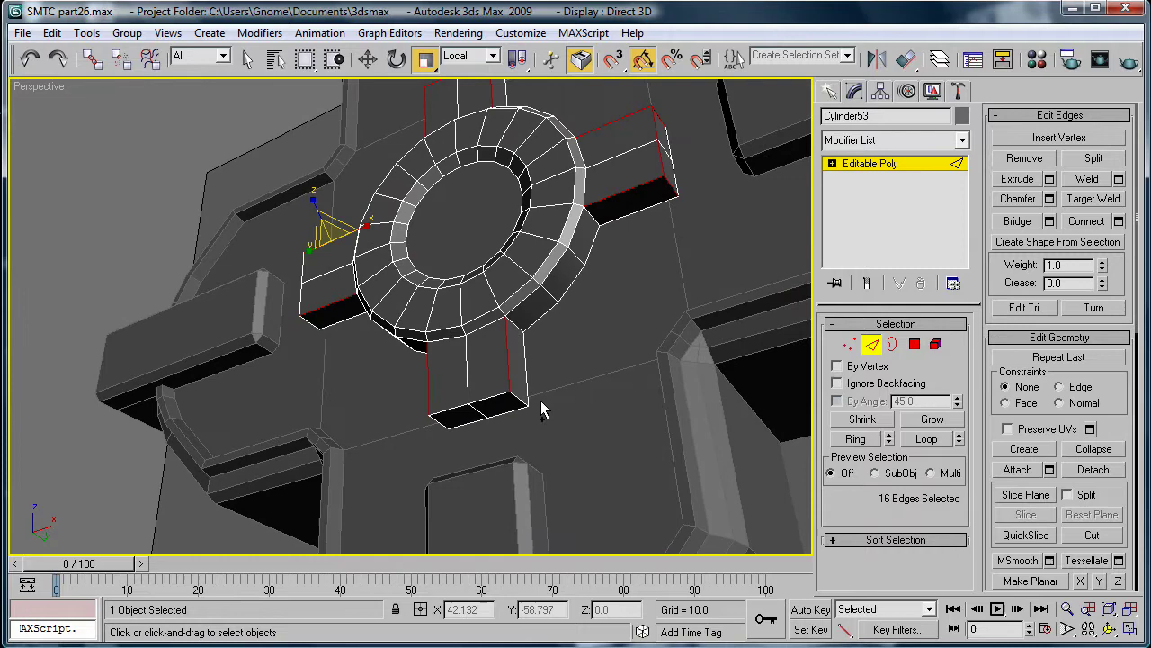
{"action": "left_click", "coordinate": [445, 424], "text": "ctrl"}
{"action": "middle_click_drag", "start_coordinate": [445, 425], "coordinate": [424, 333], "text": "alt"}
{"action": "left_click", "coordinate": [406, 310], "text": "ctrl"}
{"action": "left_click", "coordinate": [418, 374], "text": "ctrl"}
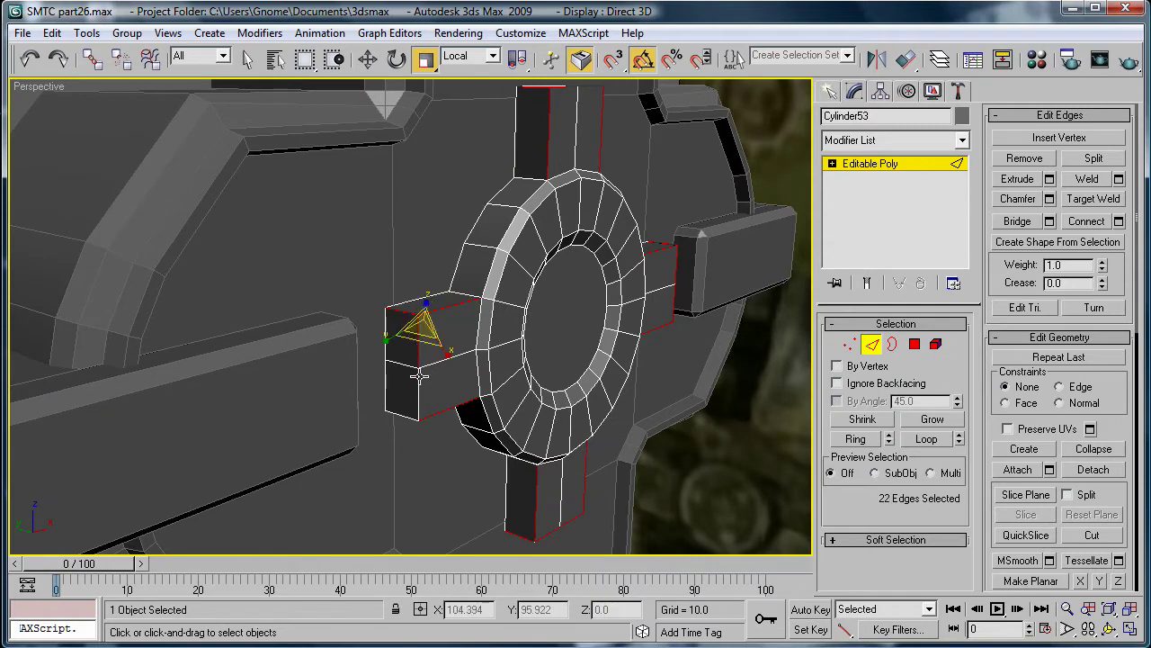
{"action": "left_click", "coordinate": [409, 420], "text": "ctrl"}
{"action": "left_click", "coordinate": [405, 413], "text": "ctrl"}
{"action": "middle_click_drag", "start_coordinate": [650, 270], "coordinate": [486, 180], "text": "alt"}
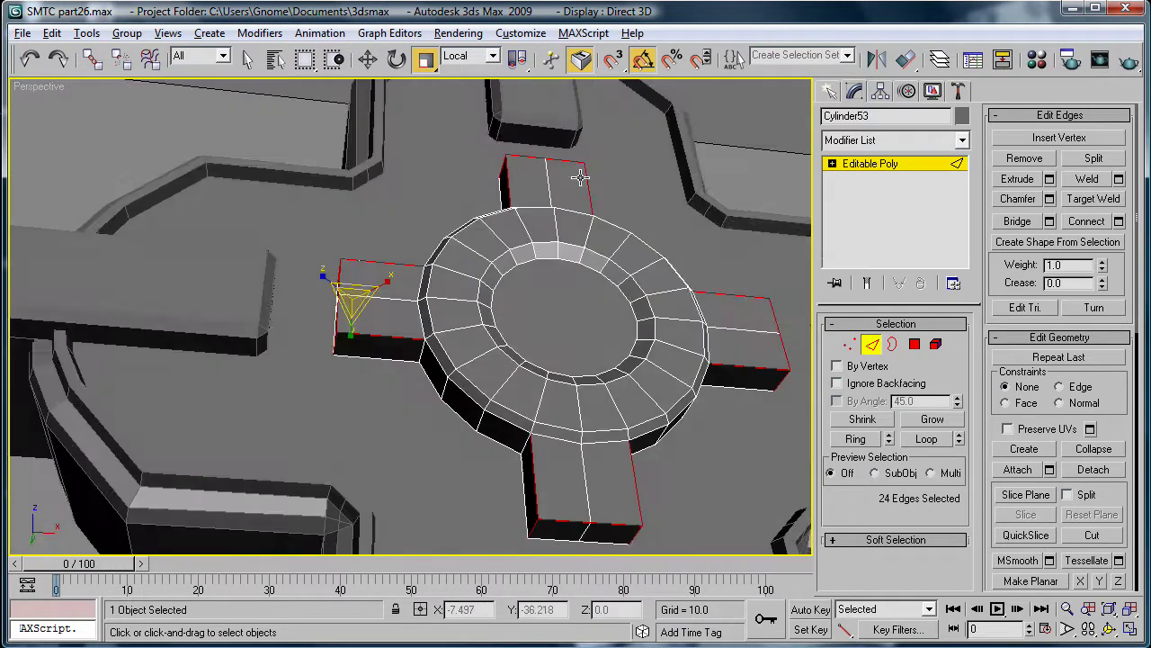
Chamfer the selected arm edges by 0.18 with 1 segment and leave edge editing
{"action": "left_click", "coordinate": [1050, 199]}
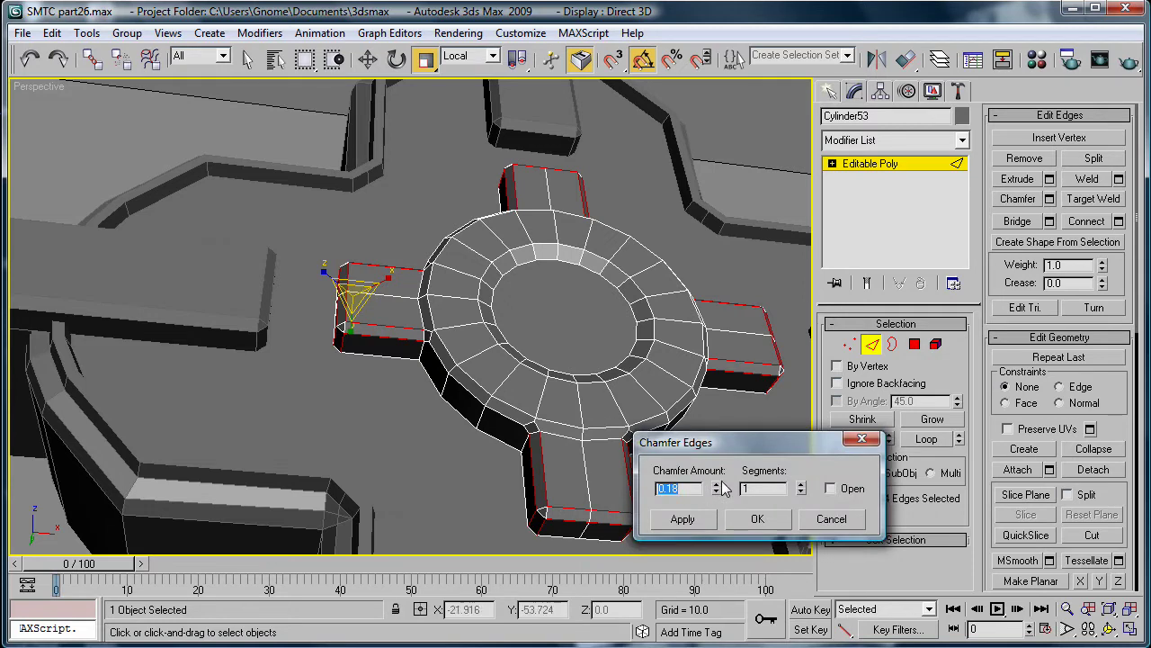
{"action": "left_click", "coordinate": [760, 523]}
{"action": "scroll", "coordinate": [681, 352], "scroll_direction": "down", "scroll_amount": 3}
{"action": "middle_click_drag", "start_coordinate": [681, 352], "coordinate": [878, 222], "text": "alt"}
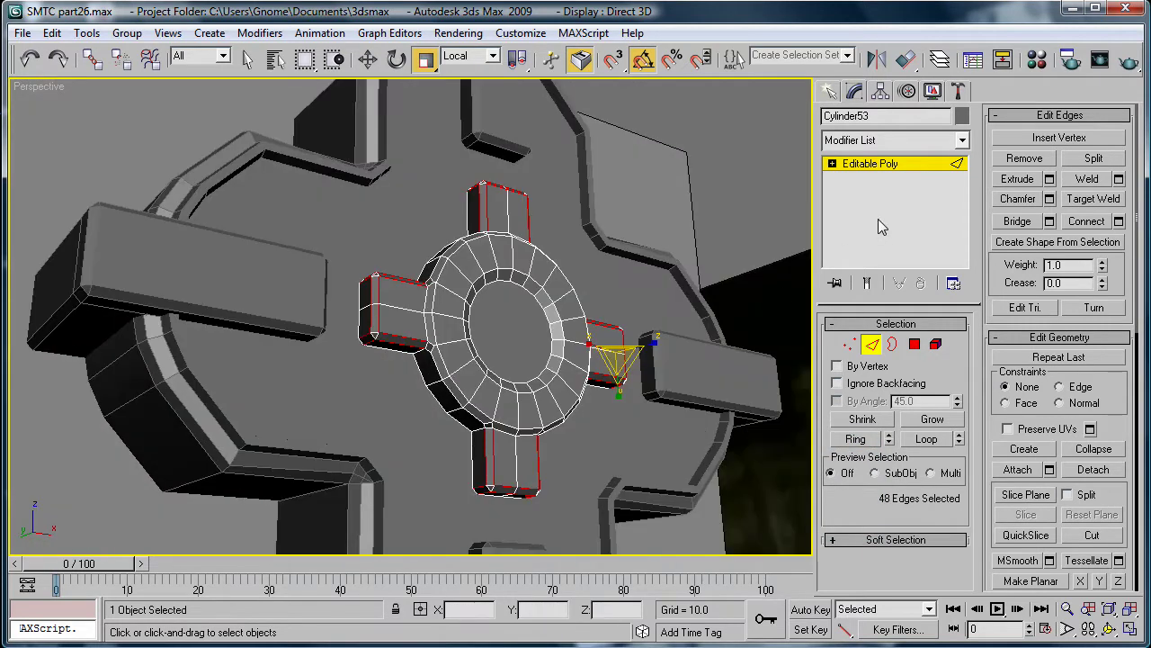
{"action": "left_click", "coordinate": [875, 167]}
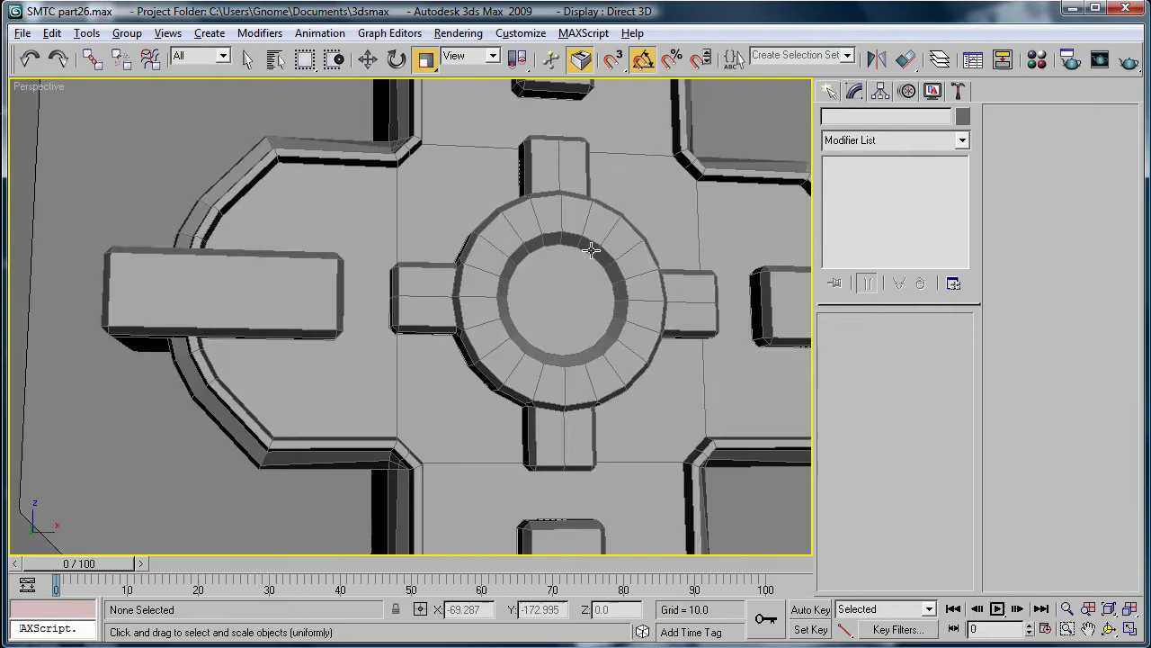
Create a small AutoGrid cylinder of about 0.49 radius and -0.53 height on the plate, beside the cross's upper-left inner corner
{"action": "scroll", "coordinate": [502, 354], "scroll_direction": "down", "scroll_amount": 5}
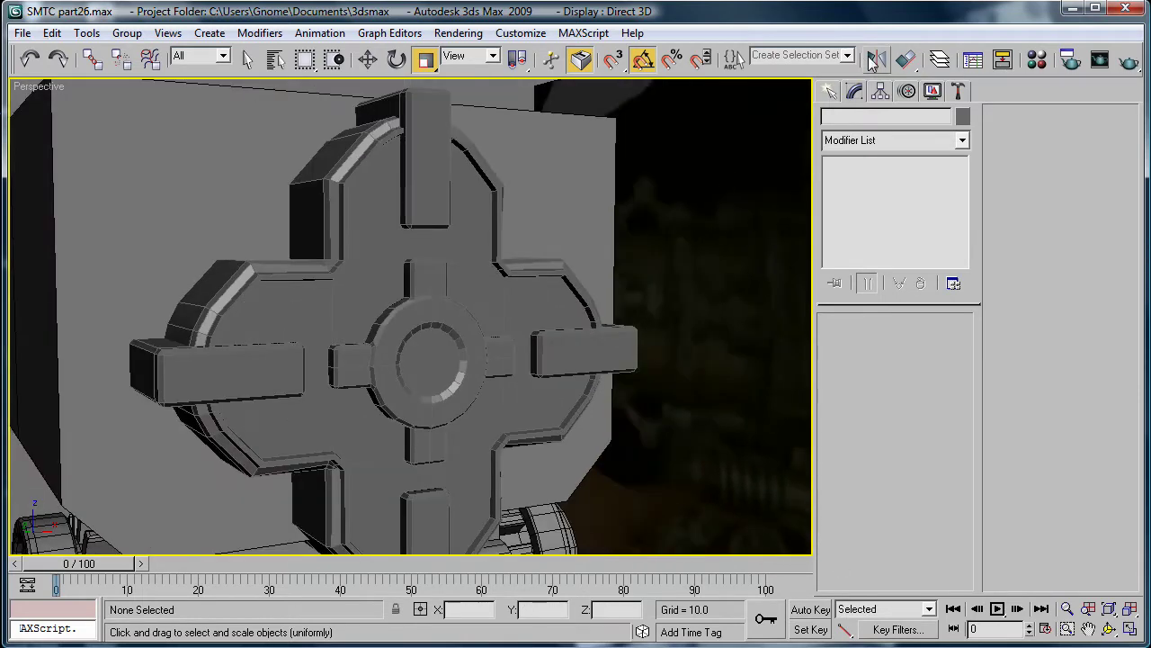
{"action": "left_click", "coordinate": [829, 92]}
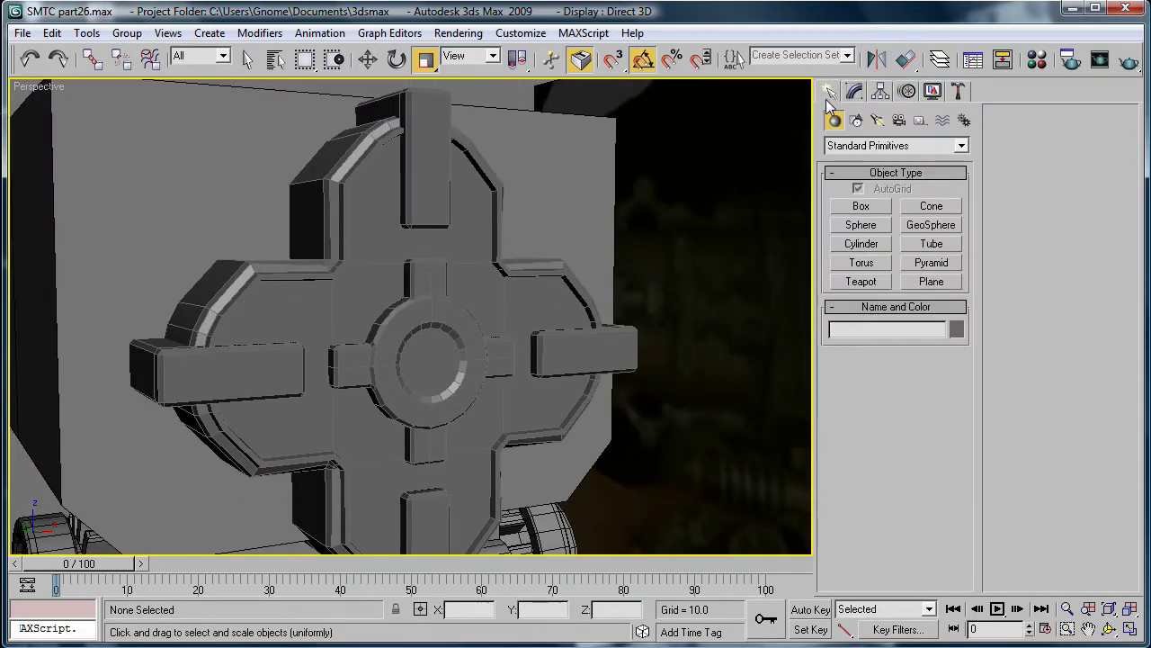
{"action": "left_click", "coordinate": [861, 244]}
{"action": "scroll", "coordinate": [535, 330], "scroll_direction": "up", "scroll_amount": 3}
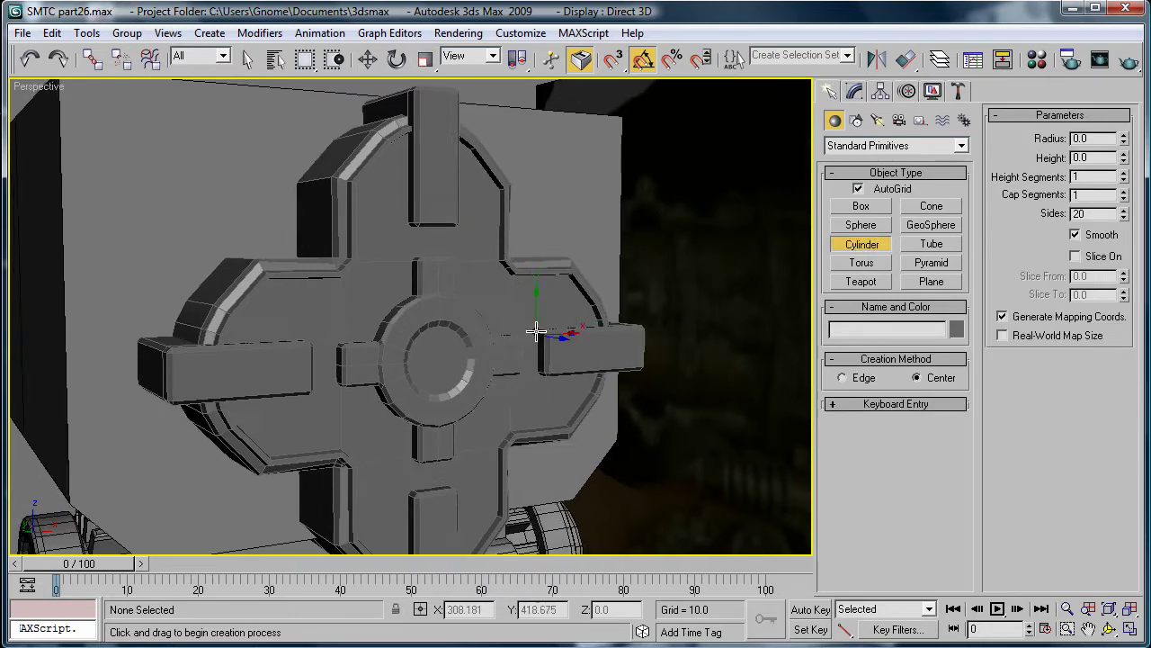
{"action": "middle_click_drag", "start_coordinate": [503, 260], "coordinate": [442, 257], "text": "alt"}
{"action": "scroll", "coordinate": [447, 254], "scroll_direction": "up", "scroll_amount": 4}
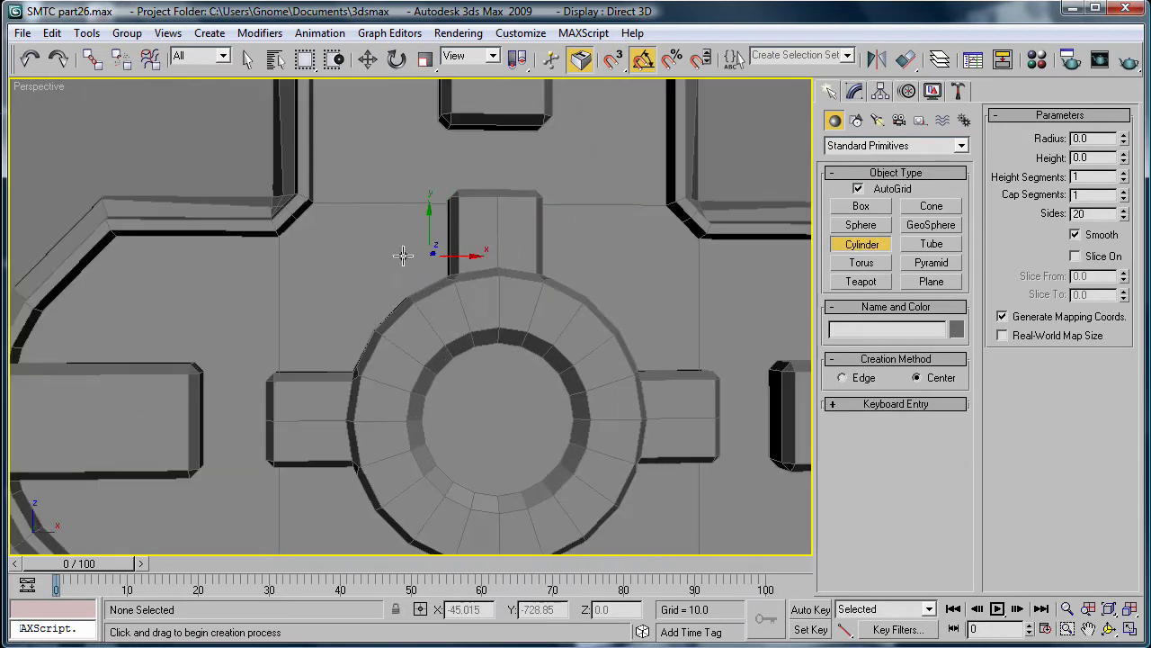
{"action": "left_click_drag", "start_coordinate": [315, 234], "coordinate": [331, 252]}
{"action": "left_click", "coordinate": [310, 239]}
{"action": "middle_click_drag", "start_coordinate": [311, 239], "coordinate": [495, 265], "text": "alt"}
Set the small cylinder's height to 0.219 and reduce its sides to form a hexagon
{"action": "left_click", "coordinate": [854, 90]}
{"action": "key", "text": "r"}
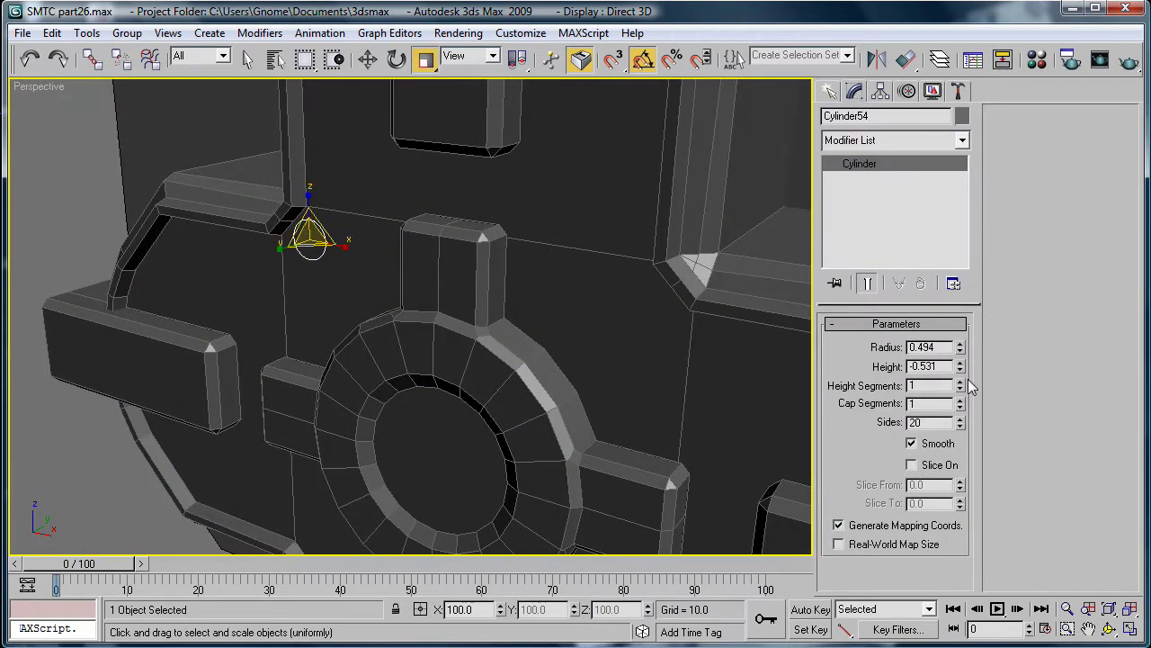
{"action": "left_click_drag", "start_coordinate": [960, 369], "coordinate": [932, 299]}
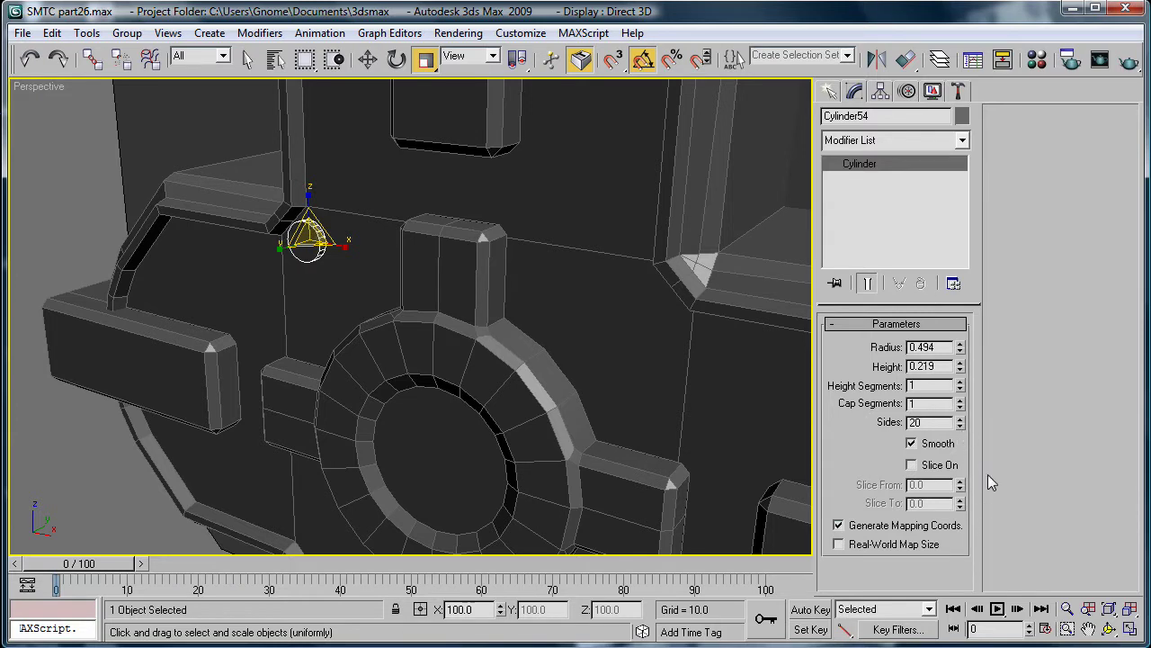
{"action": "left_click_drag", "start_coordinate": [963, 422], "coordinate": [965, 550]}
Convert the hexagonal cylinder to an editable poly and inset its front polygon as a group
{"action": "left_click", "coordinate": [915, 345]}
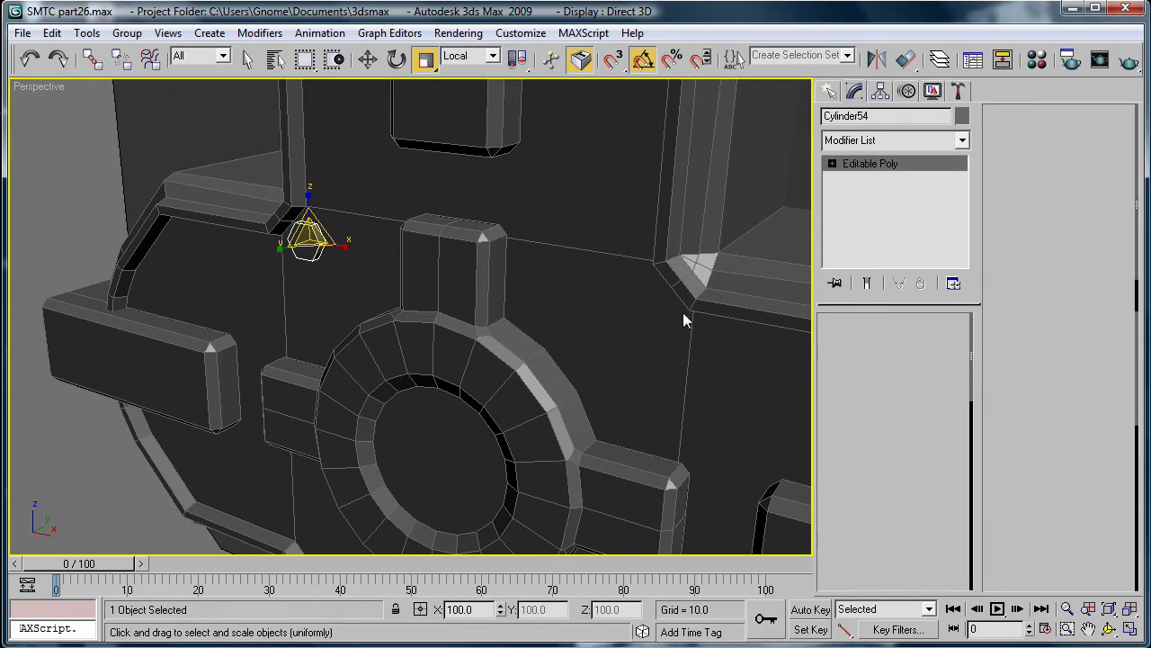
{"action": "left_click", "coordinate": [297, 240]}
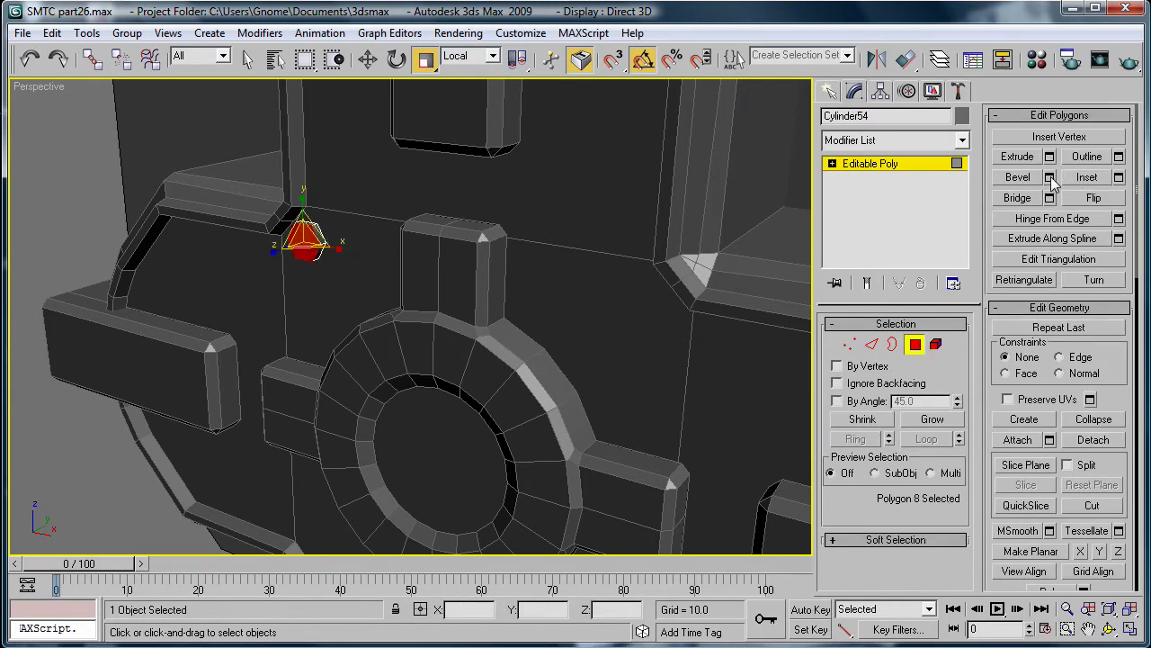
{"action": "left_click", "coordinate": [1119, 178]}
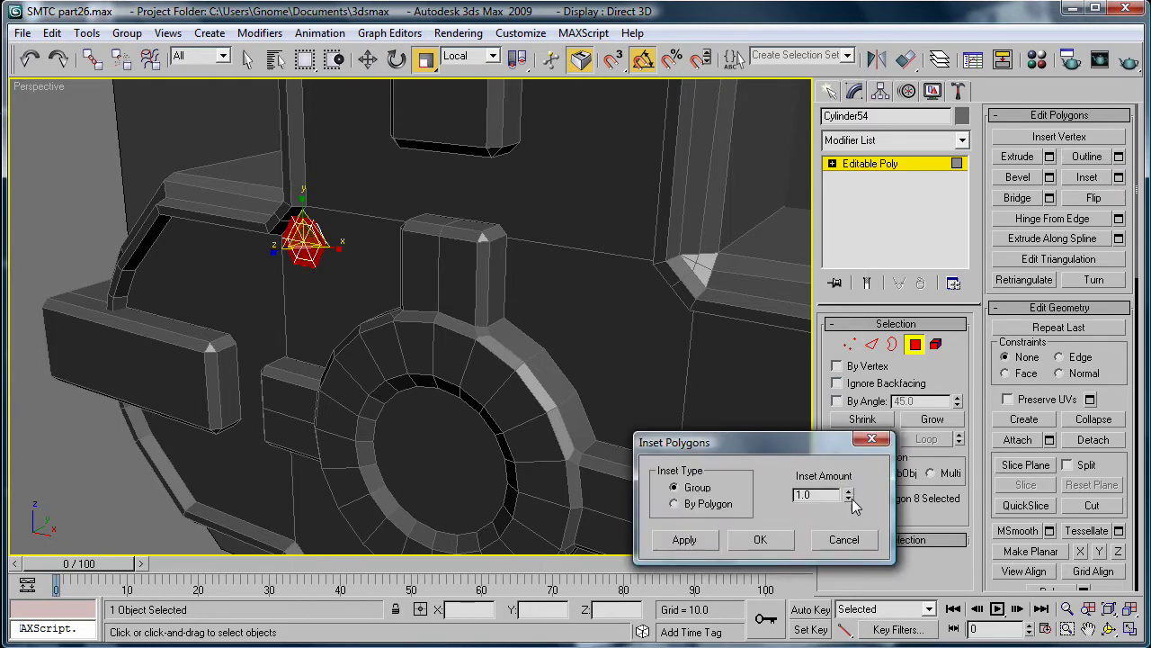
{"action": "left_click_drag", "start_coordinate": [848, 497], "coordinate": [848, 546]}
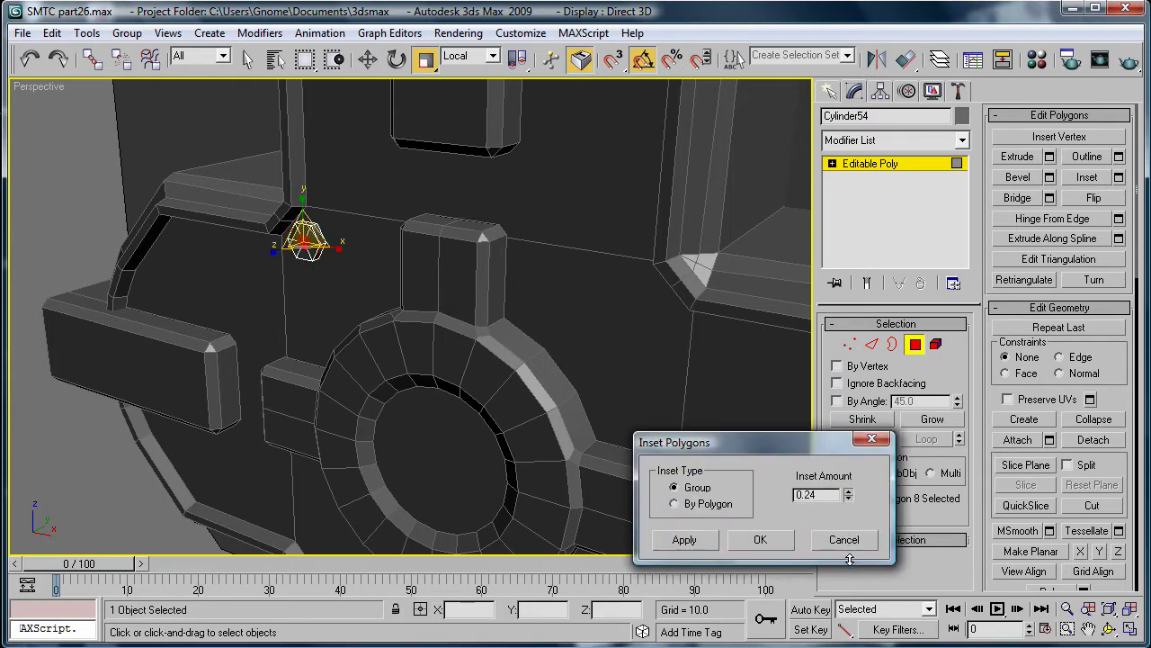
{"action": "left_click", "coordinate": [760, 539]}
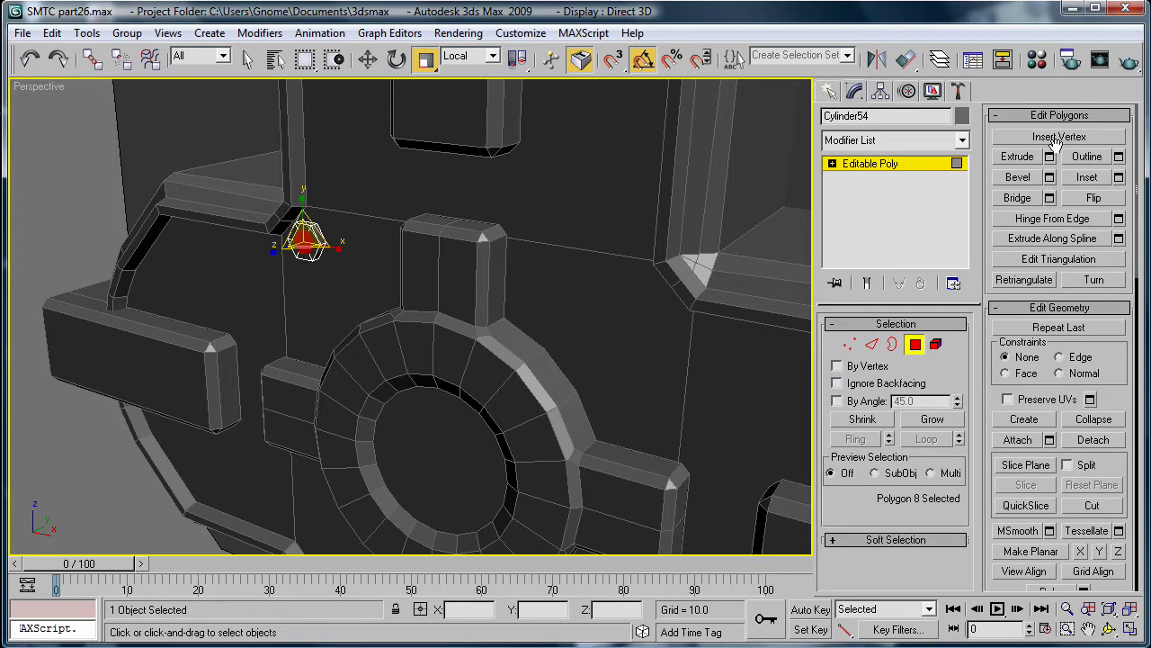
Extrude the inset hexagonal face of the bolt by 0.182
{"action": "left_click", "coordinate": [1048, 156]}
{"action": "left_click_drag", "start_coordinate": [849, 491], "coordinate": [845, 524]}
{"action": "scroll", "coordinate": [419, 219], "scroll_direction": "up", "scroll_amount": 10}
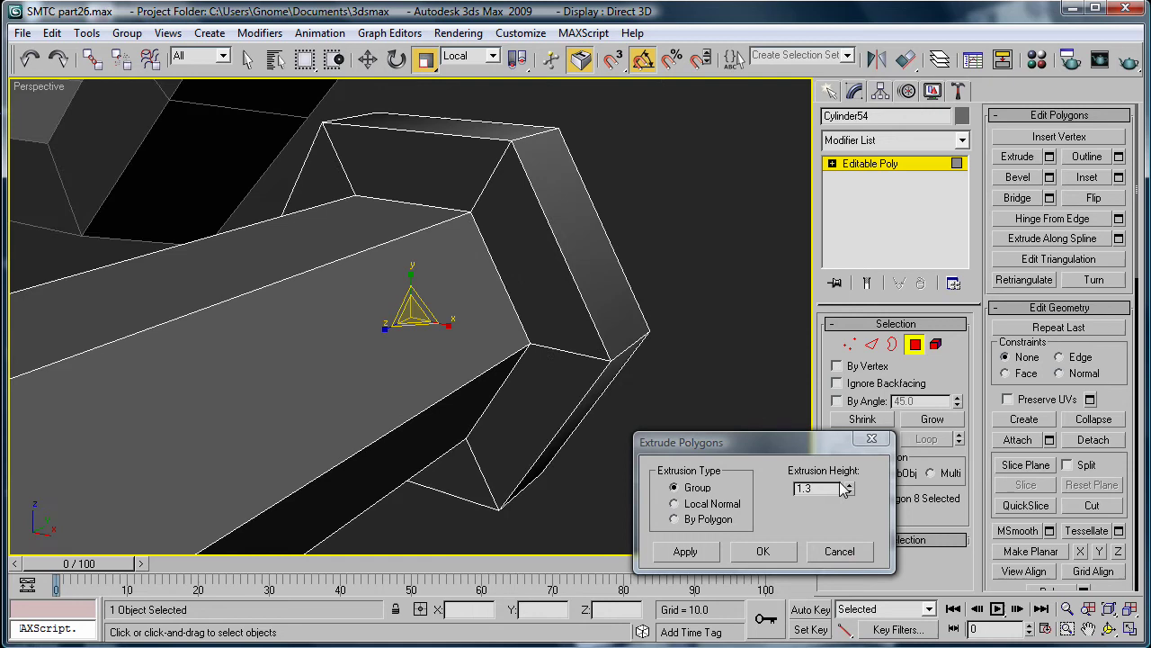
{"action": "left_click_drag", "start_coordinate": [848, 489], "coordinate": [865, 561]}
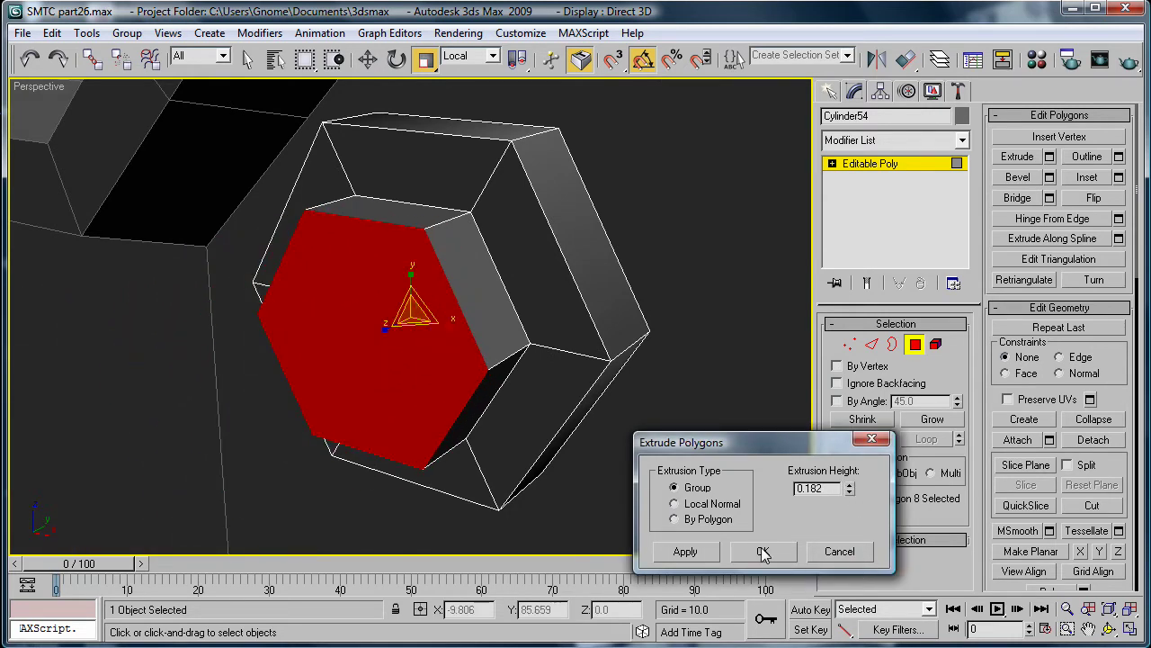
{"action": "left_click", "coordinate": [763, 552]}
Chamfer the six front edges of the bolt's raised hexagon with 1 segment and leave edge editing
{"action": "scroll", "coordinate": [552, 298], "scroll_direction": "down", "scroll_amount": 5}
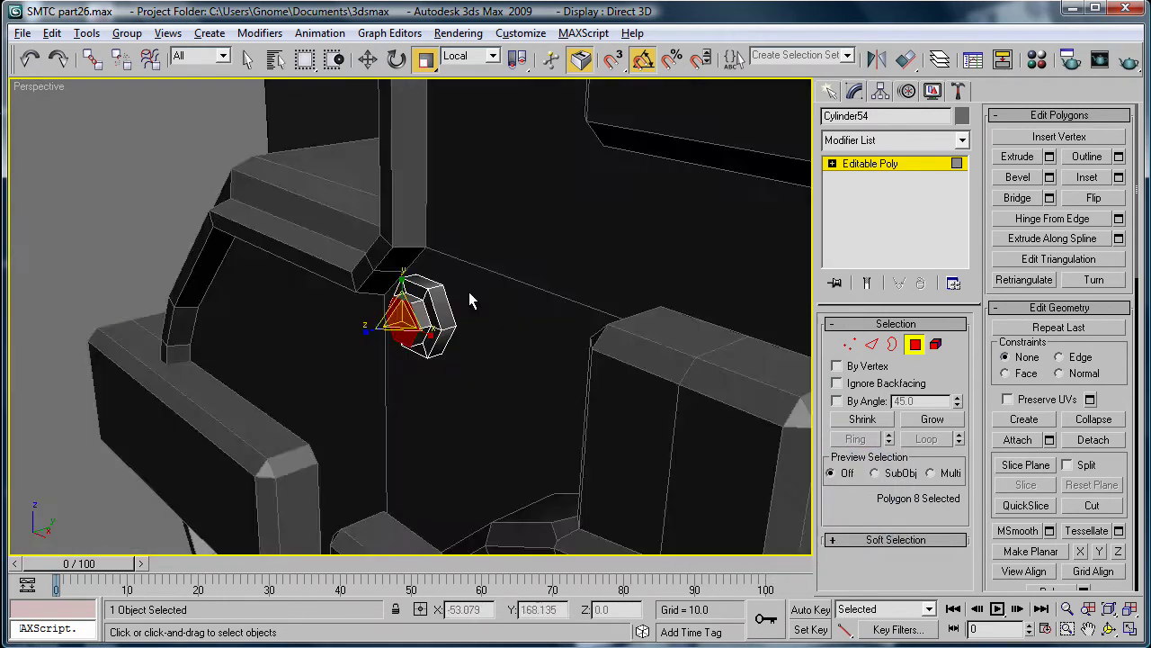
{"action": "middle_click_drag", "start_coordinate": [468, 292], "coordinate": [667, 263], "text": "alt"}
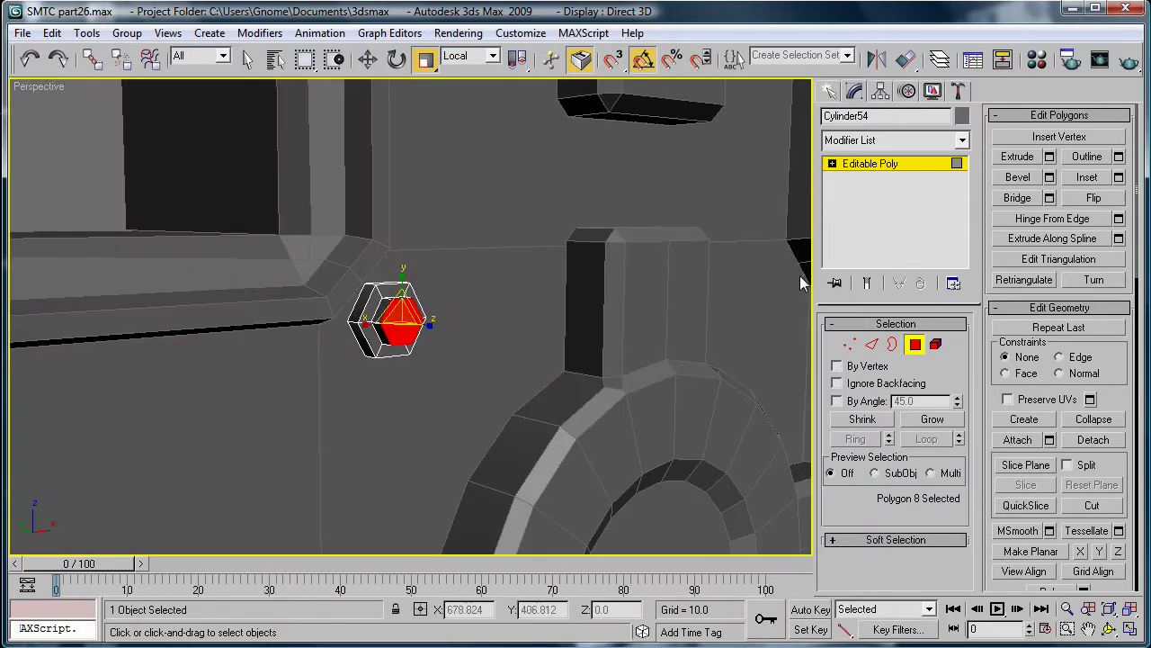
{"action": "left_click", "coordinate": [875, 349], "text": "ctrl"}
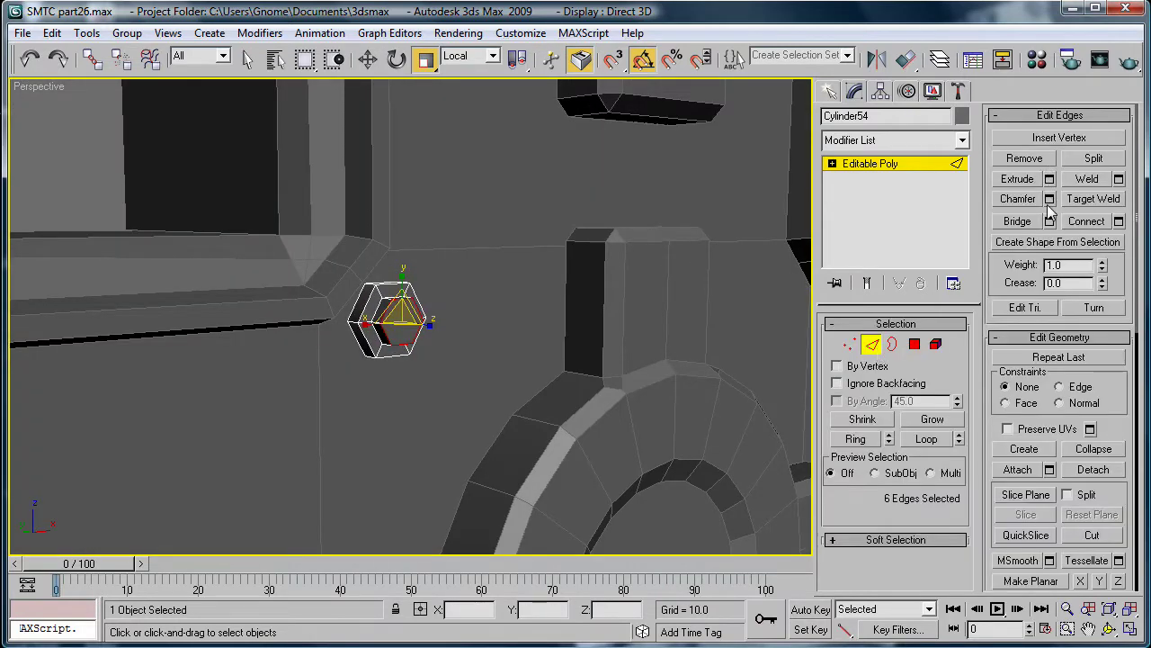
{"action": "left_click", "coordinate": [1049, 201]}
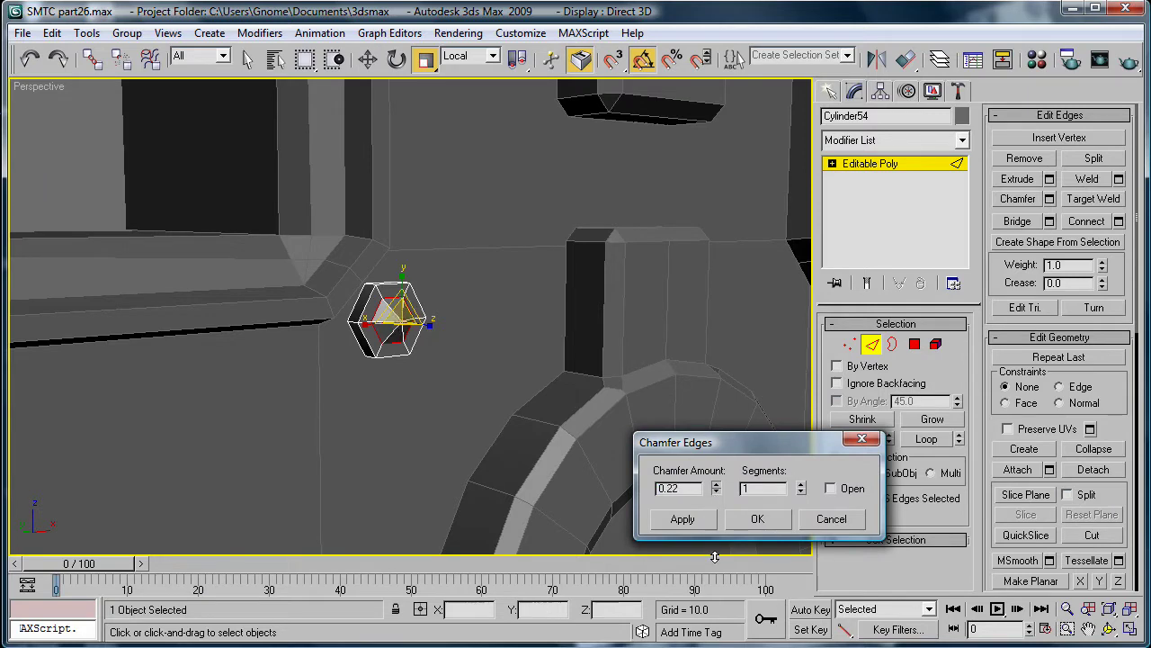
{"action": "mouse_move", "coordinate": [715, 556]}
{"action": "left_mouse_down"}
{"action": "mouse_move", "coordinate": [715, 578]}
{"action": "mouse_move", "coordinate": [707, 571]}
{"action": "left_mouse_up"}
{"action": "left_click", "coordinate": [738, 526]}
{"action": "left_click", "coordinate": [840, 165]}
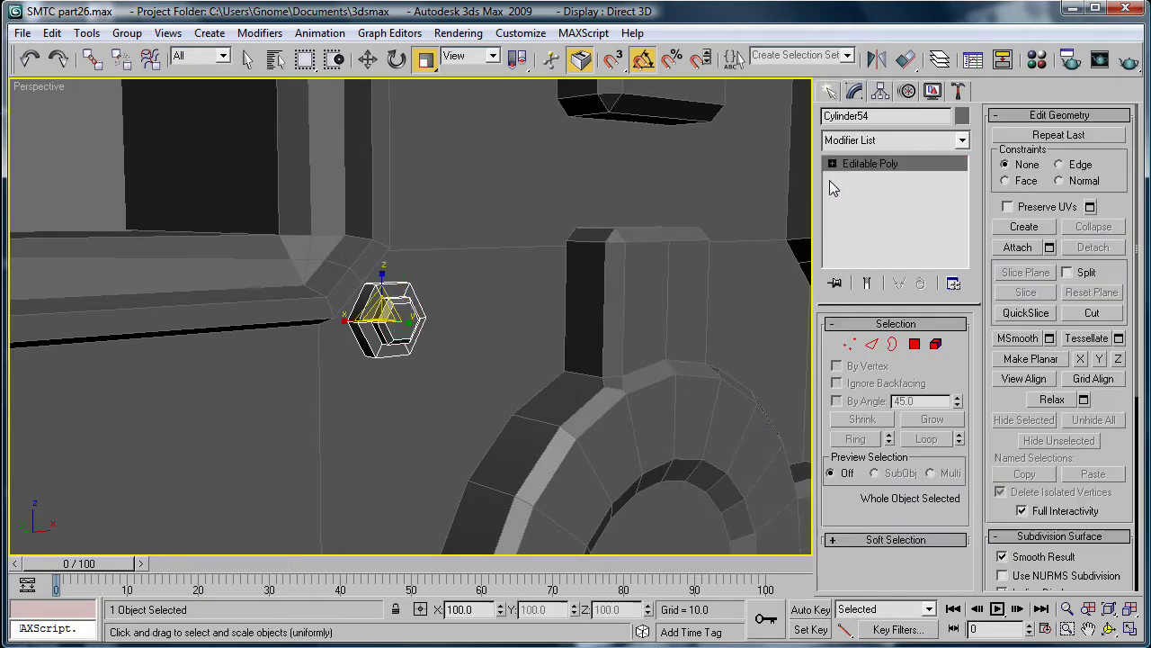
In the front view, copy the bolt straight down to the cross's lower-left inner corner
{"action": "key", "text": "f"}
{"action": "scroll", "coordinate": [498, 295], "scroll_direction": "up", "scroll_amount": 6}
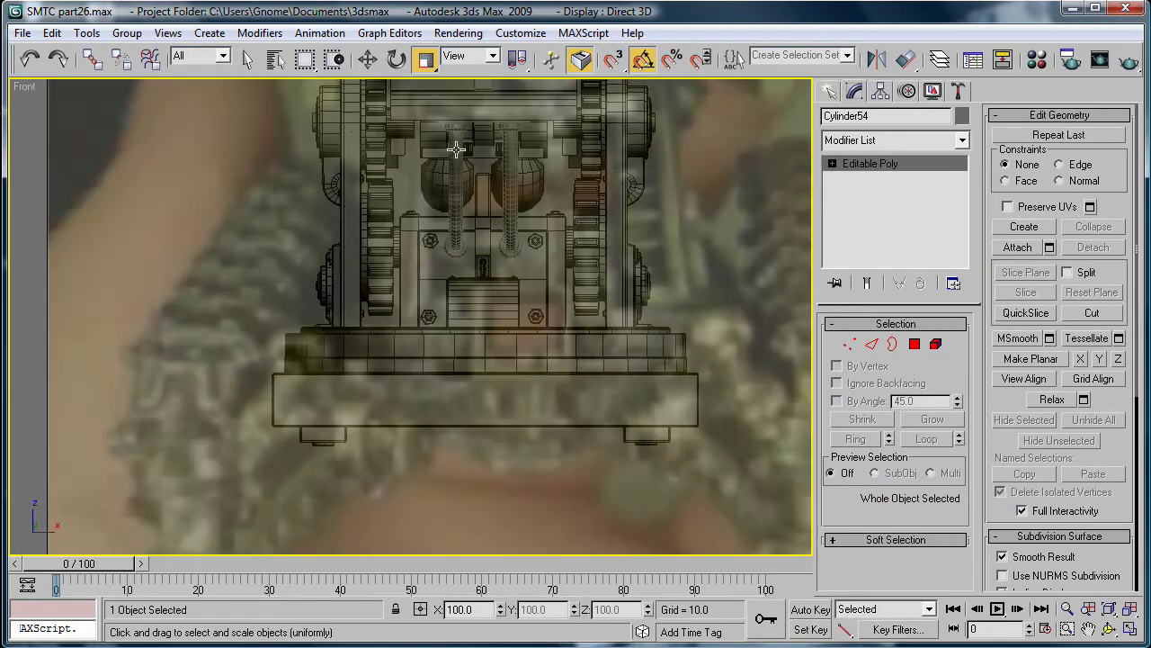
{"action": "middle_click_drag", "start_coordinate": [459, 248], "coordinate": [509, 308]}
{"action": "scroll", "coordinate": [509, 308], "scroll_direction": "up", "scroll_amount": 2}
{"action": "key", "text": "w"}
{"action": "middle_click_drag", "start_coordinate": [426, 334], "coordinate": [610, 324]}
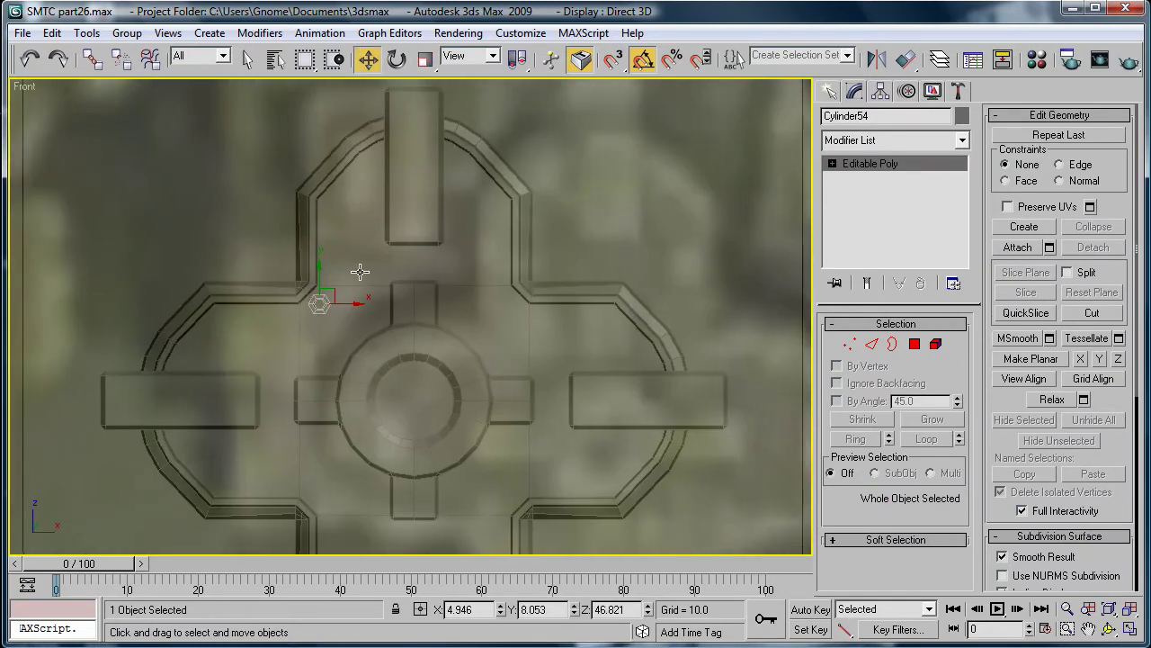
{"action": "middle_click_drag", "start_coordinate": [437, 306], "coordinate": [419, 230]}
{"action": "left_click_drag", "start_coordinate": [301, 197], "coordinate": [302, 416], "text": "shift"}
{"action": "left_click", "coordinate": [578, 407]}
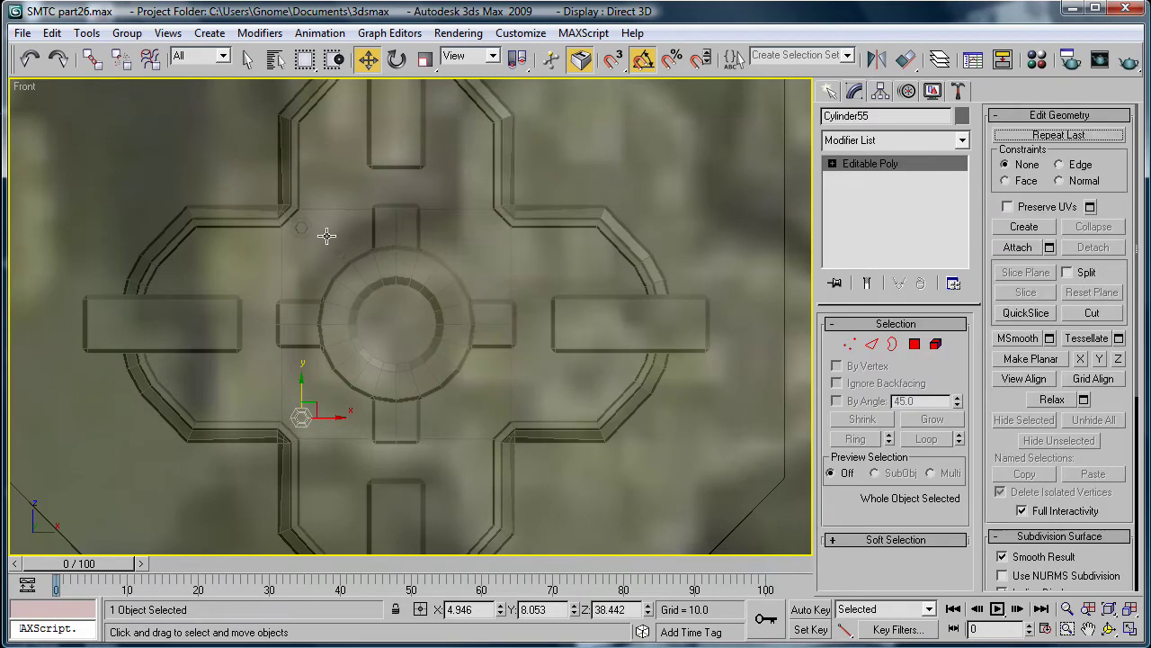
Copy the two left corner bolts across to the cross's upper-right and lower-right inner corners
{"action": "left_click", "coordinate": [305, 231], "text": "ctrl"}
{"action": "left_click_drag", "start_coordinate": [336, 319], "coordinate": [522, 325]}
{"action": "left_click", "coordinate": [569, 406]}
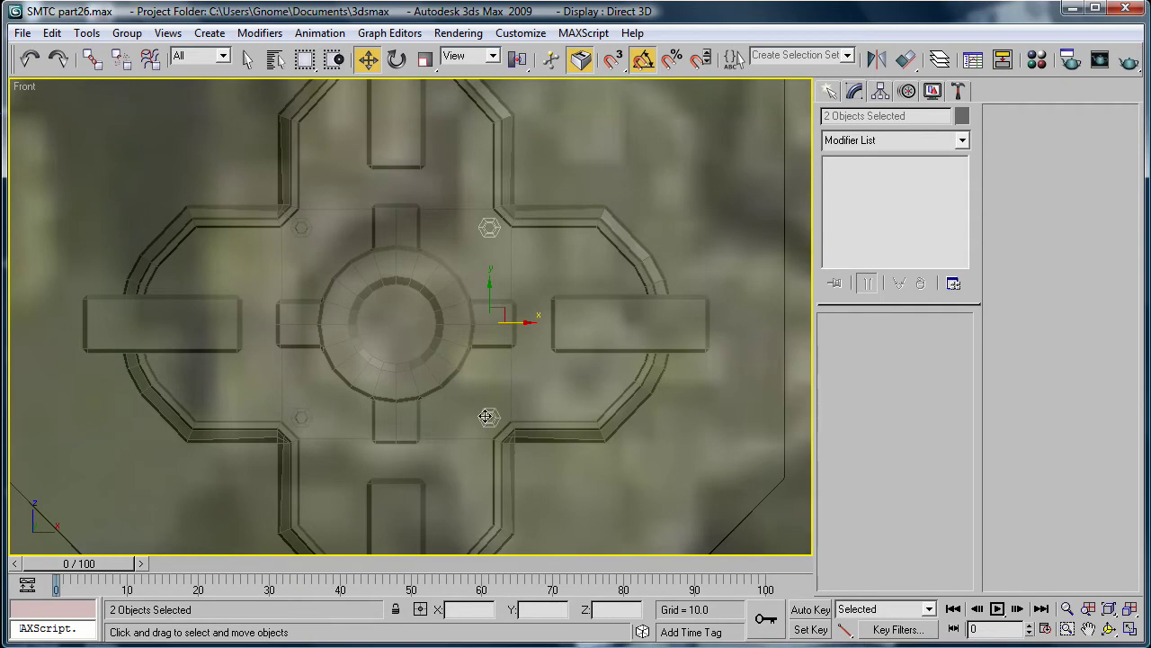
Copy the lower-right corner bolt to four positions on the right arm, two above and two below its bracket
{"action": "left_click", "coordinate": [507, 419]}
{"action": "scroll", "coordinate": [555, 396], "scroll_direction": "down", "scroll_amount": 5}
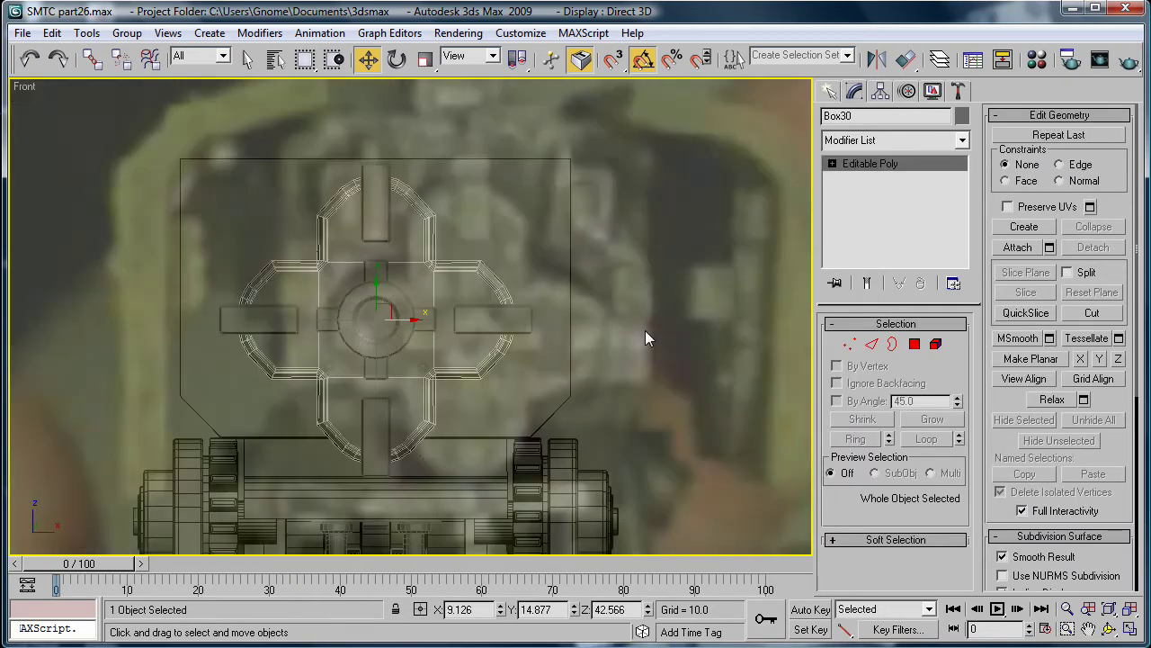
{"action": "left_click", "coordinate": [483, 331]}
{"action": "left_click", "coordinate": [422, 352]}
{"action": "scroll", "coordinate": [422, 352], "scroll_direction": "up", "scroll_amount": 4}
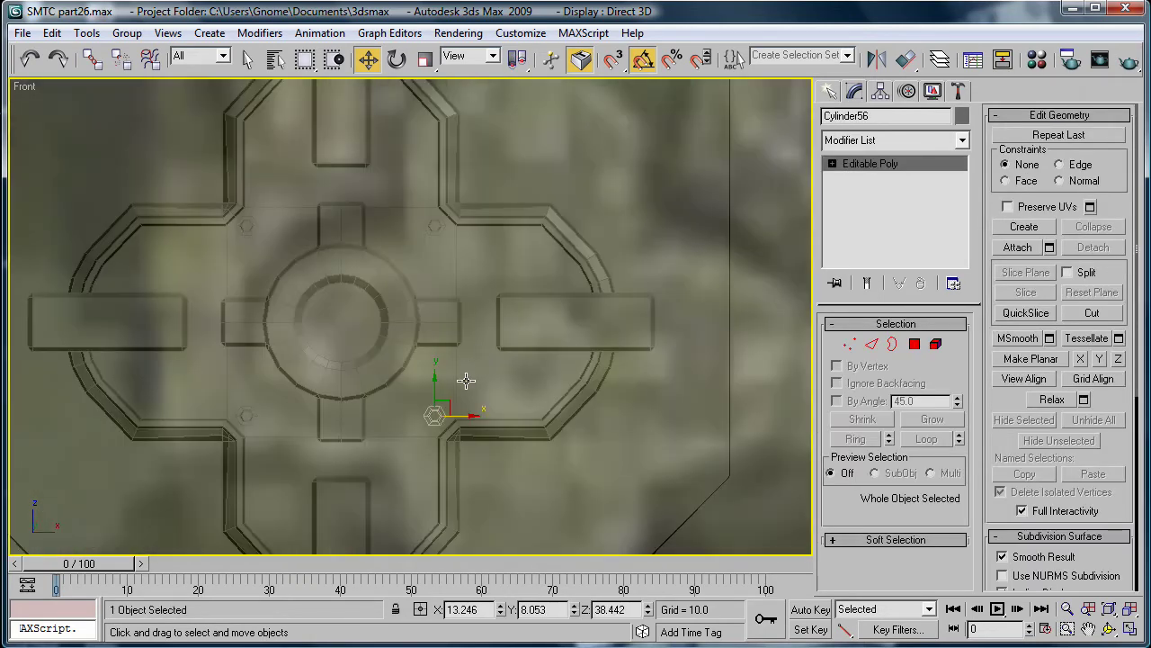
{"action": "left_click", "coordinate": [450, 406]}
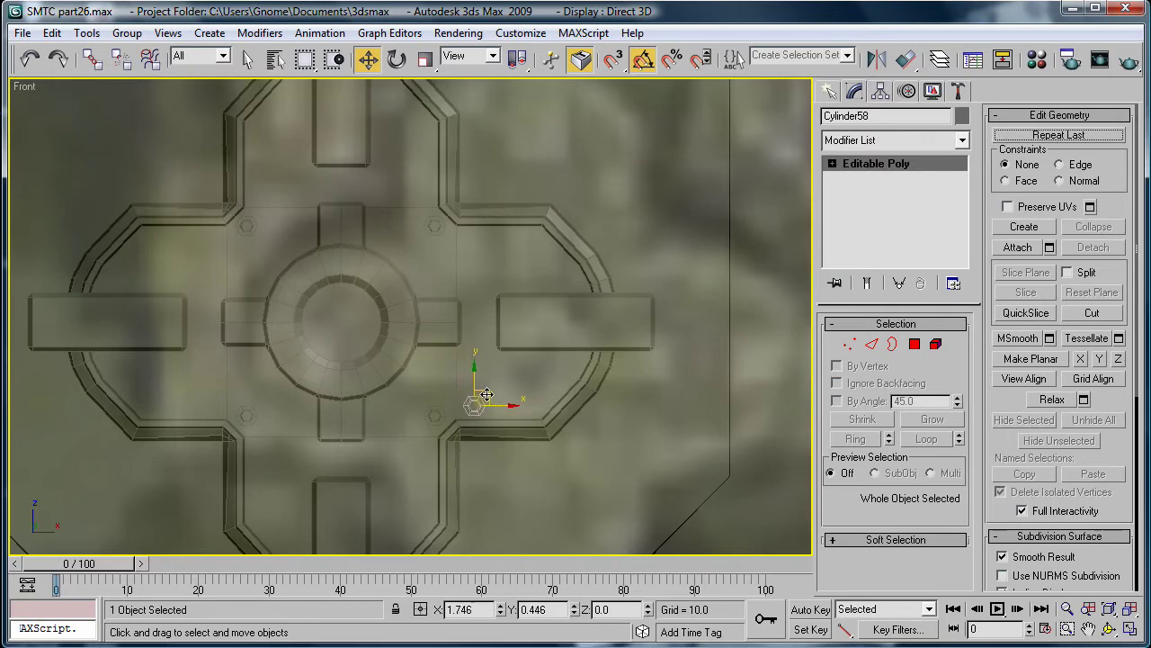
{"action": "mouse_move", "coordinate": [486, 395]}
{"action": "left_mouse_down"}
{"action": "mouse_move", "coordinate": [546, 392]}
{"action": "mouse_move", "coordinate": [522, 213]}
{"action": "mouse_move", "coordinate": [585, 269]}
{"action": "mouse_move", "coordinate": [575, 263]}
{"action": "mouse_move", "coordinate": [587, 329]}
{"action": "left_mouse_up"}
{"action": "left_click", "coordinate": [583, 405]}
{"action": "left_click", "coordinate": [581, 404]}
{"action": "left_click", "coordinate": [589, 403]}
{"action": "left_click", "coordinate": [589, 404]}
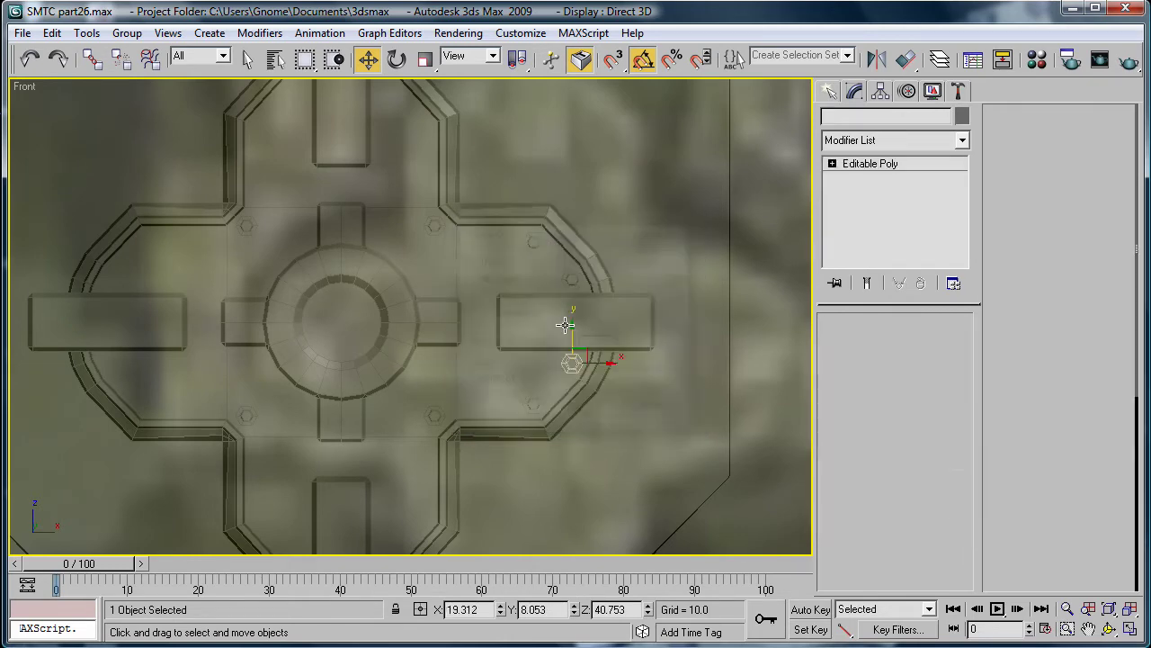
Copy the right arm's four bolts to the left arm and rotate the copies together by half a turn
{"action": "left_click", "coordinate": [572, 282], "text": "ctrl"}
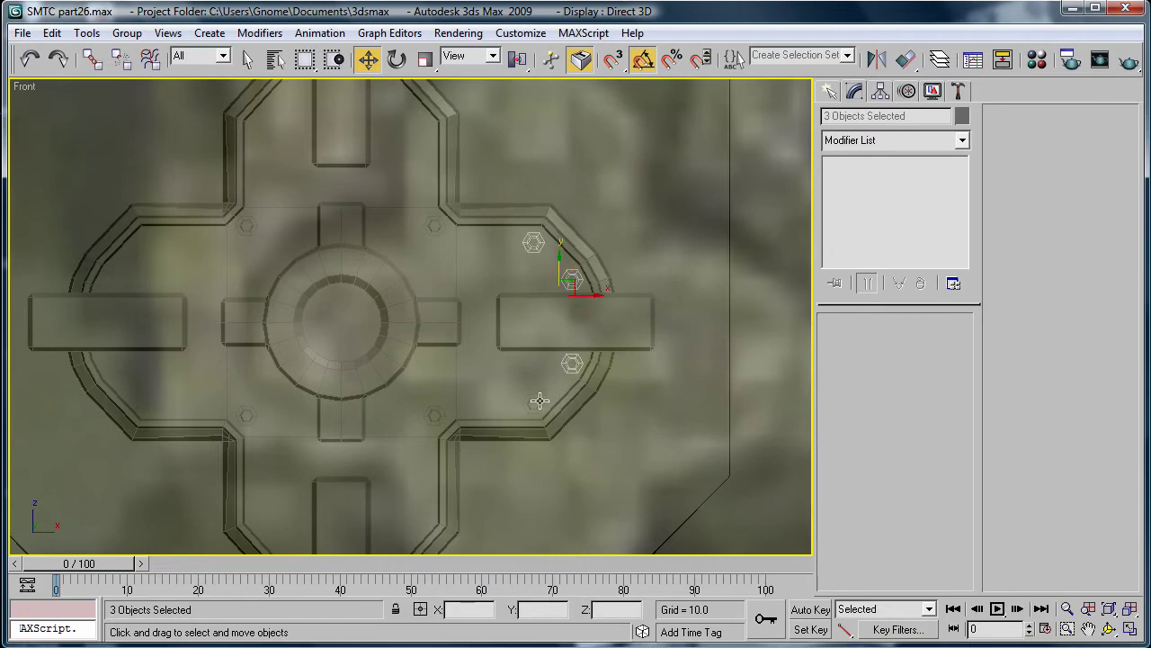
{"action": "left_click_drag", "start_coordinate": [578, 325], "coordinate": [187, 324], "text": "shift"}
{"action": "left_click", "coordinate": [583, 405]}
{"action": "key", "text": "e"}
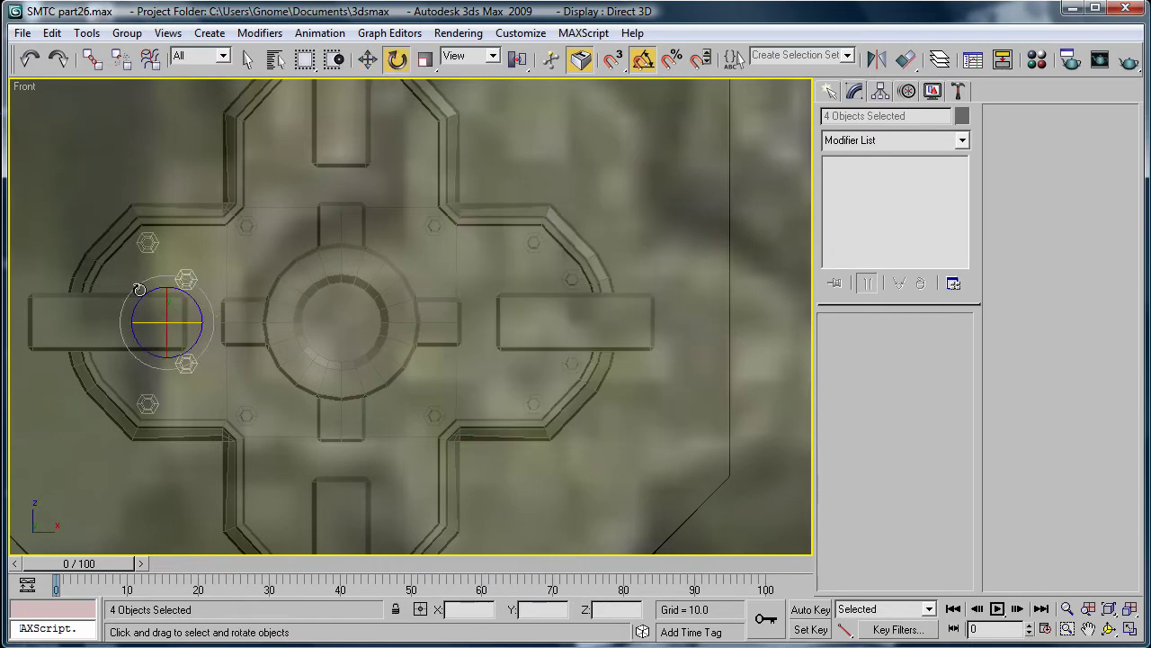
{"action": "left_click_drag", "start_coordinate": [142, 290], "coordinate": [101, 502]}
{"action": "key", "text": "w"}
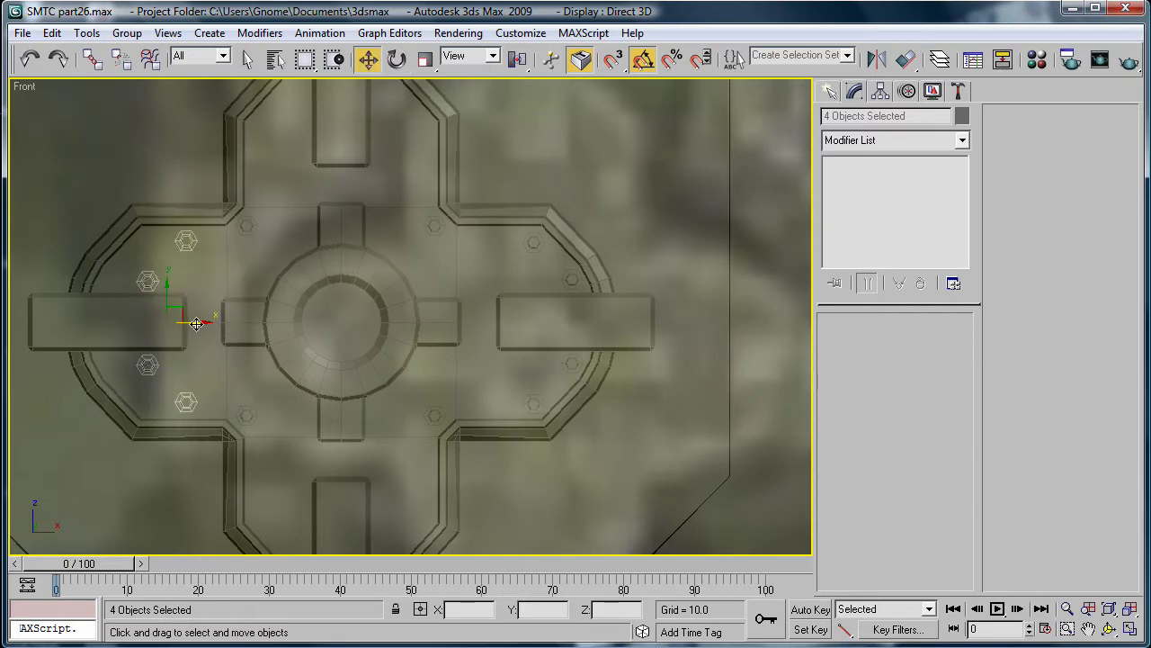
Align the left-arm bolts with the arm's outer edge, then place a quarter-turned copy of the group on the lower arm
{"action": "mouse_move", "coordinate": [196, 322]}
{"action": "left_mouse_down"}
{"action": "mouse_move", "coordinate": [157, 334]}
{"action": "mouse_move", "coordinate": [351, 323]}
{"action": "mouse_move", "coordinate": [334, 244]}
{"action": "left_mouse_up"}
{"action": "left_click", "coordinate": [565, 406]}
{"action": "key", "text": "e"}
{"action": "key", "text": "w"}
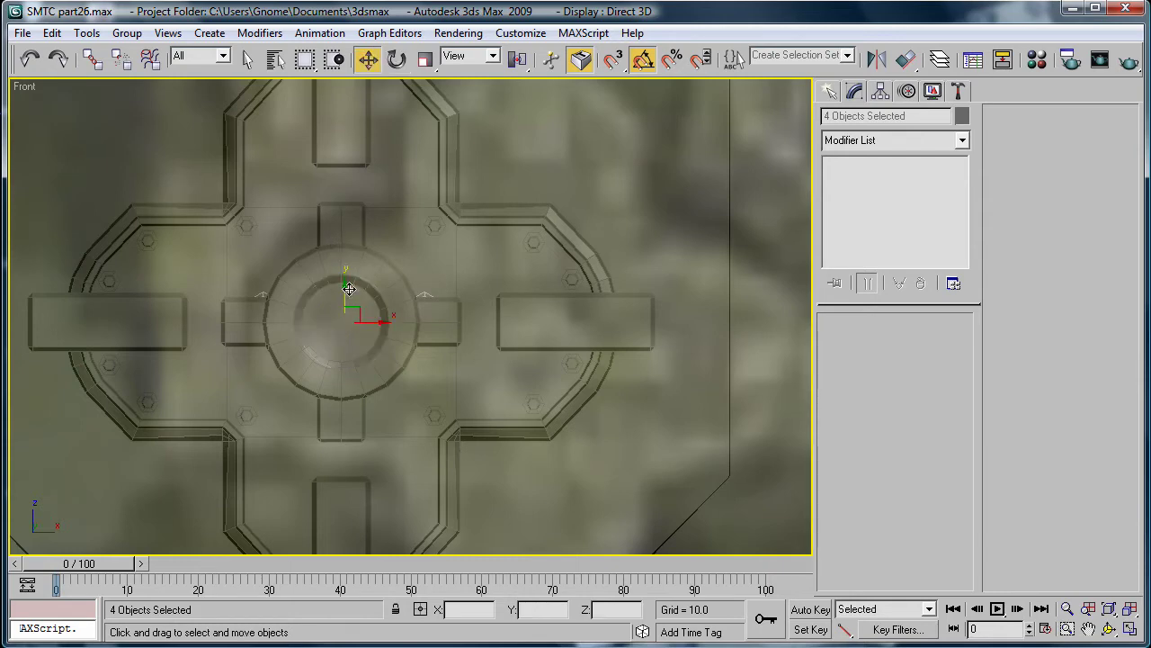
{"action": "left_click_drag", "start_coordinate": [343, 287], "coordinate": [352, 450]}
{"action": "middle_click_drag", "start_coordinate": [352, 449], "coordinate": [328, 279]}
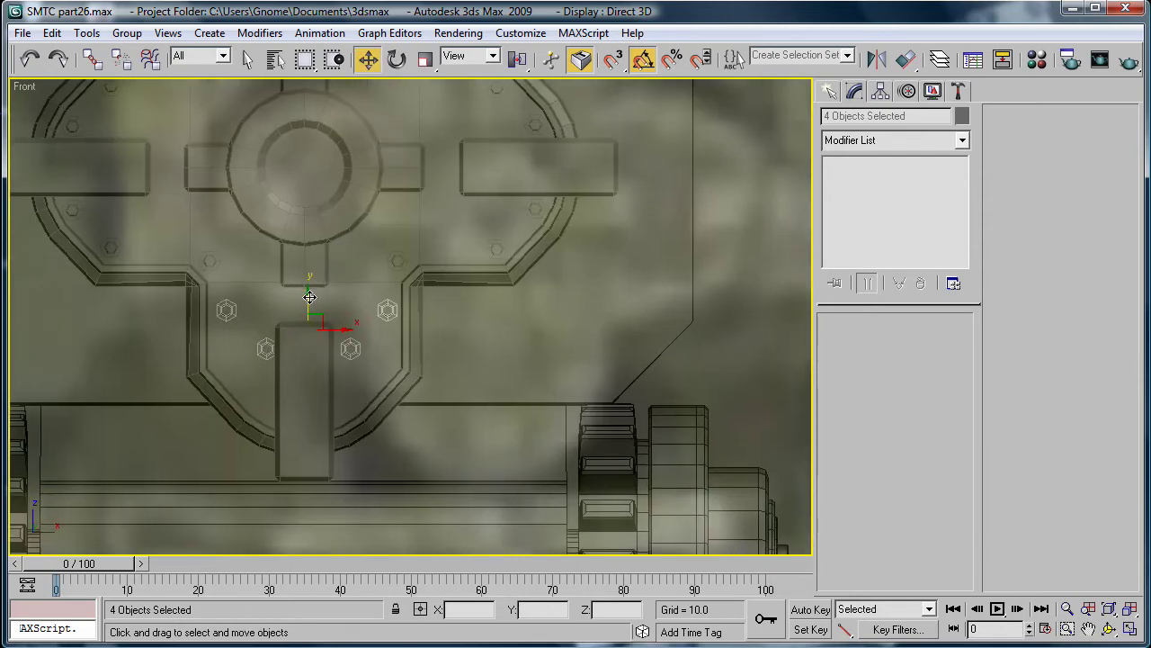
{"action": "left_click_drag", "start_coordinate": [309, 297], "coordinate": [316, 351]}
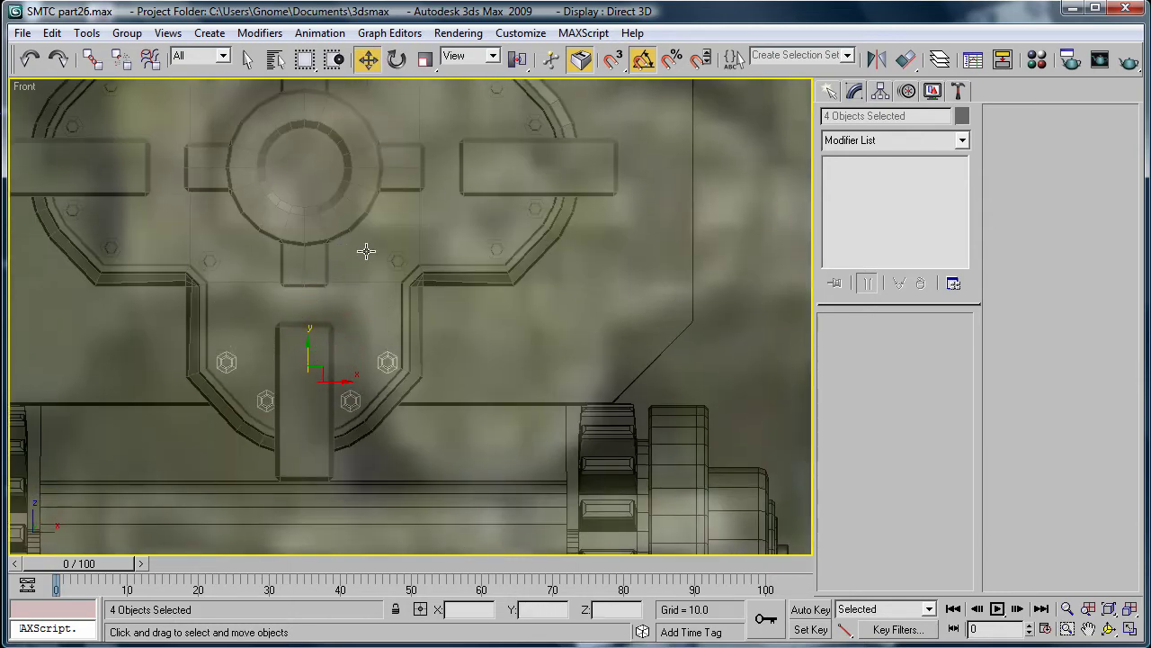
Copy the lower arm's four bolts to the upper arm, rotate them half a turn and align them with its rounded end
{"action": "middle_click_drag", "start_coordinate": [366, 251], "coordinate": [379, 378]}
{"action": "left_click_drag", "start_coordinate": [322, 484], "coordinate": [320, 121], "text": "shift"}
{"action": "left_click", "coordinate": [572, 410]}
{"action": "middle_click_drag", "start_coordinate": [309, 84], "coordinate": [339, 264]}
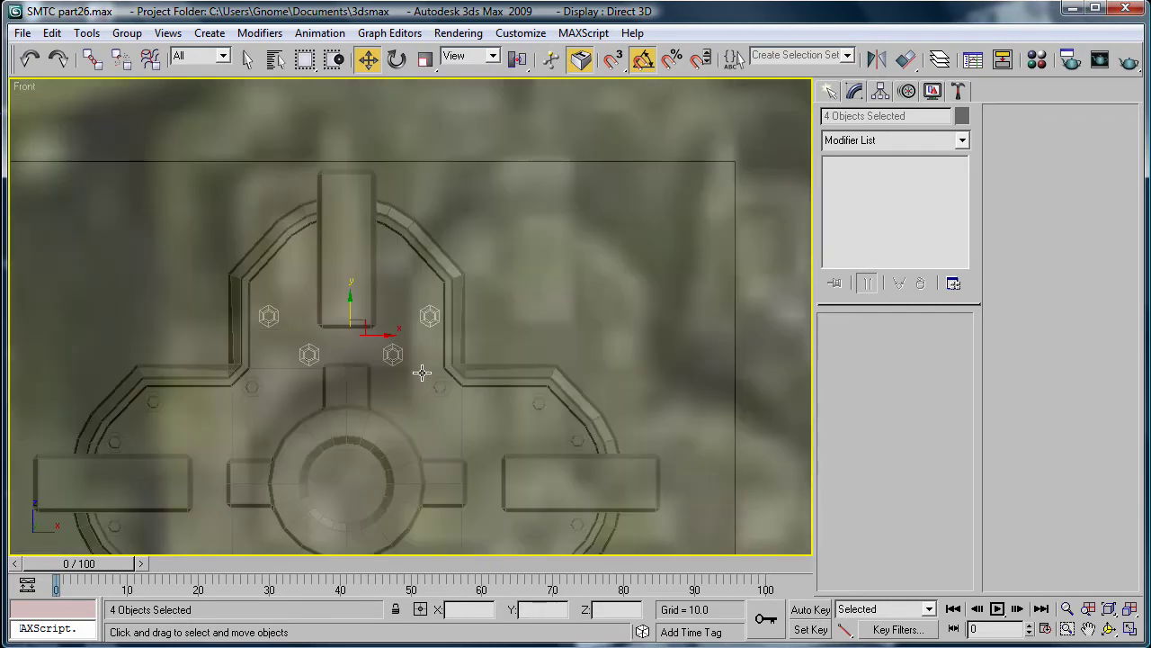
{"action": "key", "text": "e"}
{"action": "left_click_drag", "start_coordinate": [367, 304], "coordinate": [522, 347]}
{"action": "key", "text": "w"}
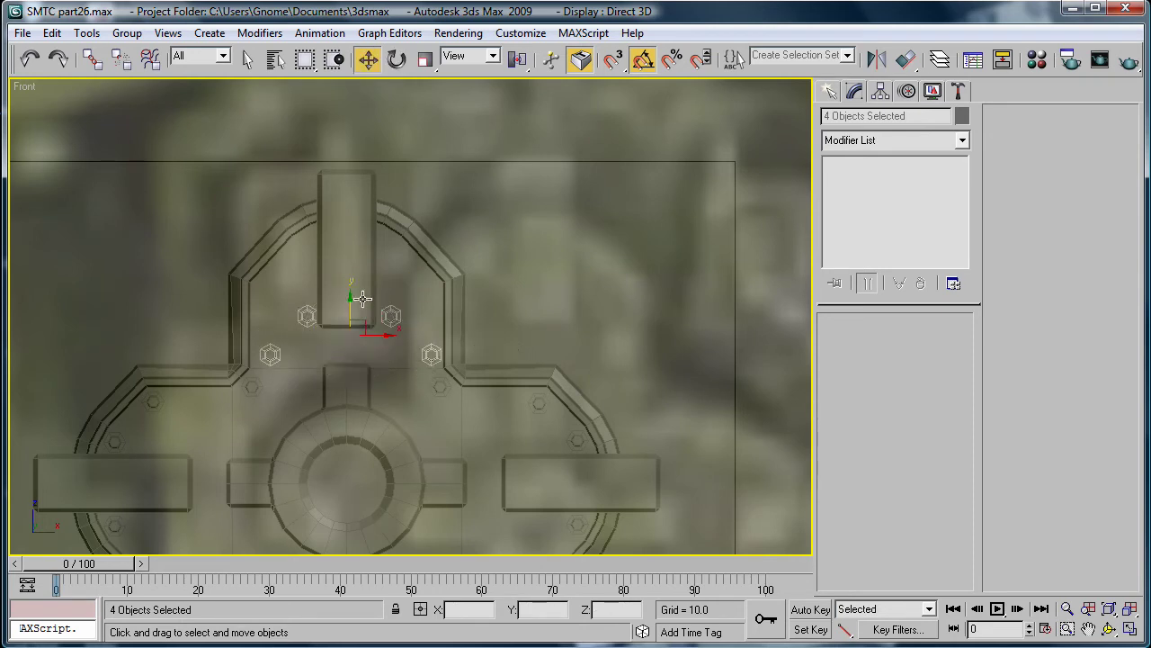
{"action": "left_click_drag", "start_coordinate": [349, 307], "coordinate": [344, 238]}
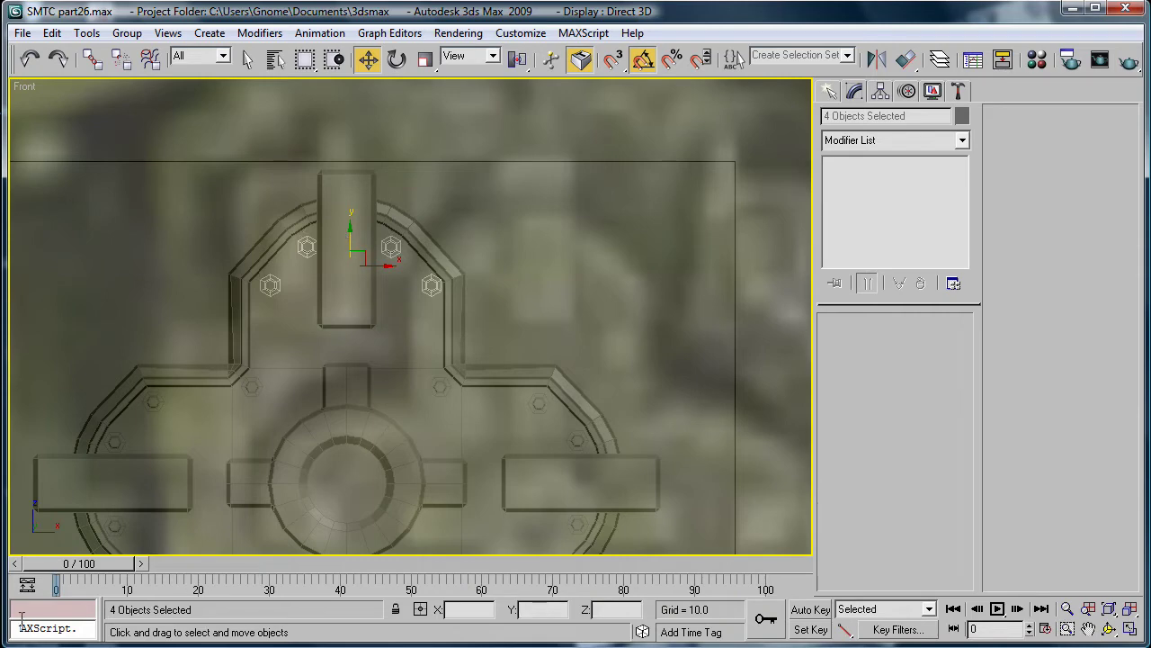
Deselect the bolts and examine the bolted front plate from several angles in the perspective view
{"action": "middle_click_drag", "start_coordinate": [274, 349], "coordinate": [491, 363]}
{"action": "key", "text": "p"}
{"action": "scroll", "coordinate": [470, 311], "scroll_direction": "down", "scroll_amount": 7}
{"action": "middle_click_drag", "start_coordinate": [470, 311], "coordinate": [586, 377], "text": "alt"}
{"action": "key", "text": "z"}
{"action": "scroll", "coordinate": [559, 360], "scroll_direction": "down", "scroll_amount": 5}
{"action": "left_click", "coordinate": [281, 162]}
{"action": "middle_click_drag", "start_coordinate": [346, 250], "coordinate": [419, 256], "text": "alt"}
{"action": "scroll", "coordinate": [404, 275], "scroll_direction": "down", "scroll_amount": 2}
{"action": "scroll", "coordinate": [375, 326], "scroll_direction": "up", "scroll_amount": 4}
{"action": "scroll", "coordinate": [420, 257], "scroll_direction": "up", "scroll_amount": 2}
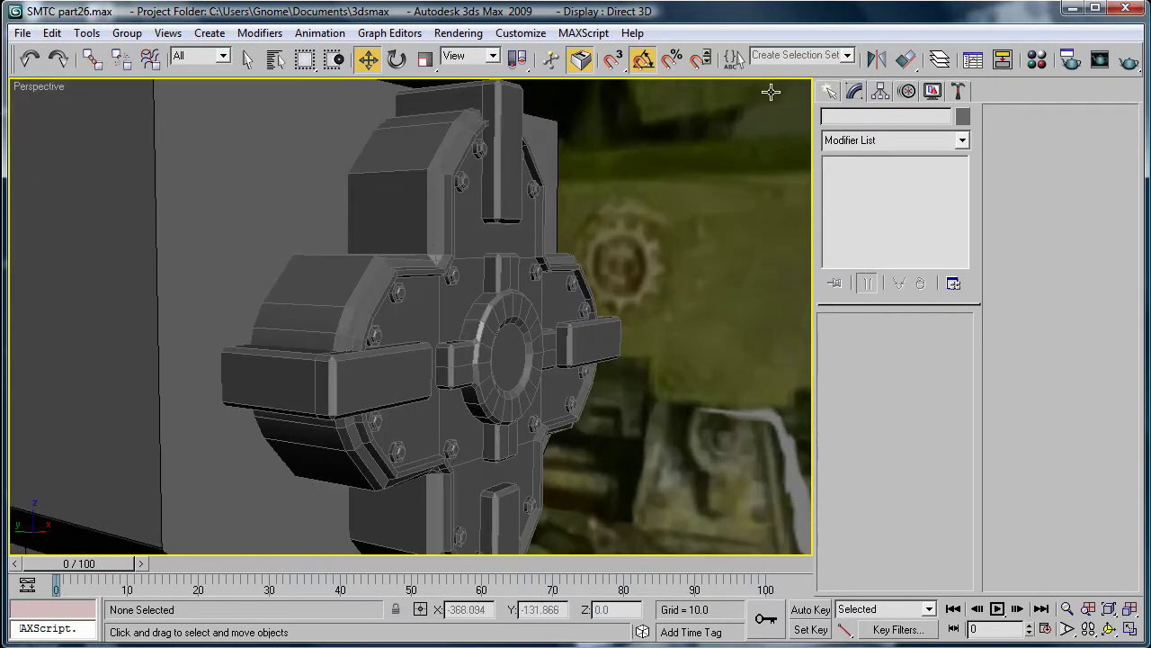
Create an AutoGrid box about 3.91 wide and 2.46 high on the block beside the upper arm, and set its length to 6.263
{"action": "left_click", "coordinate": [833, 94]}
{"action": "left_click", "coordinate": [846, 205]}
{"action": "middle_click_drag", "start_coordinate": [536, 270], "coordinate": [511, 331]}
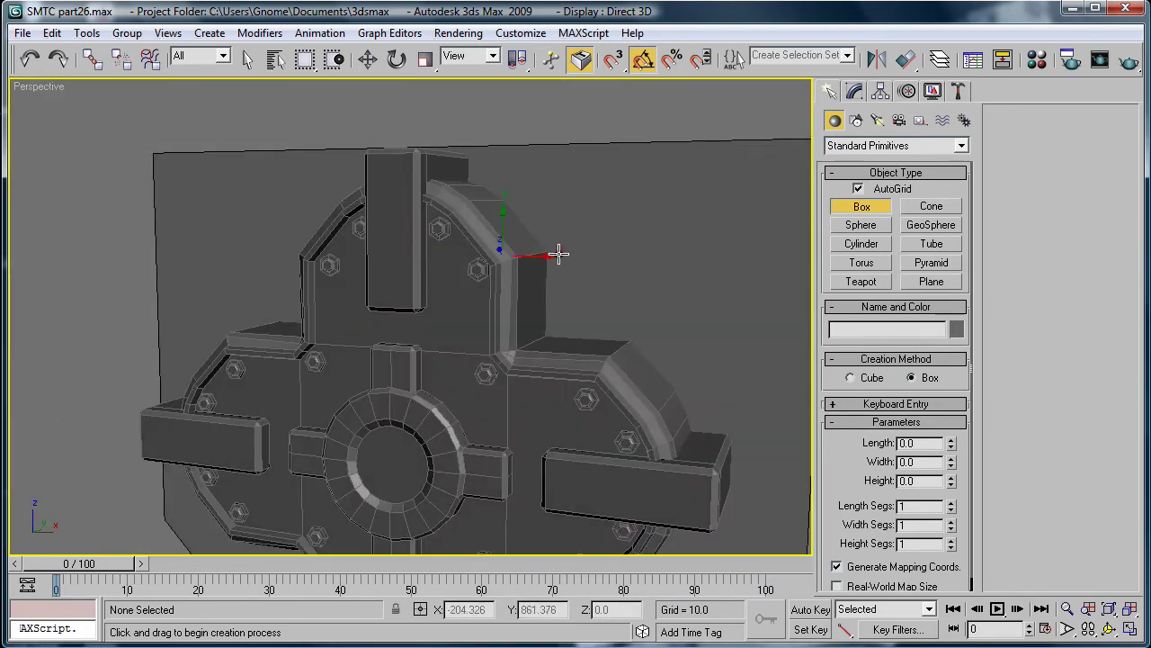
{"action": "left_click_drag", "start_coordinate": [589, 210], "coordinate": [676, 324]}
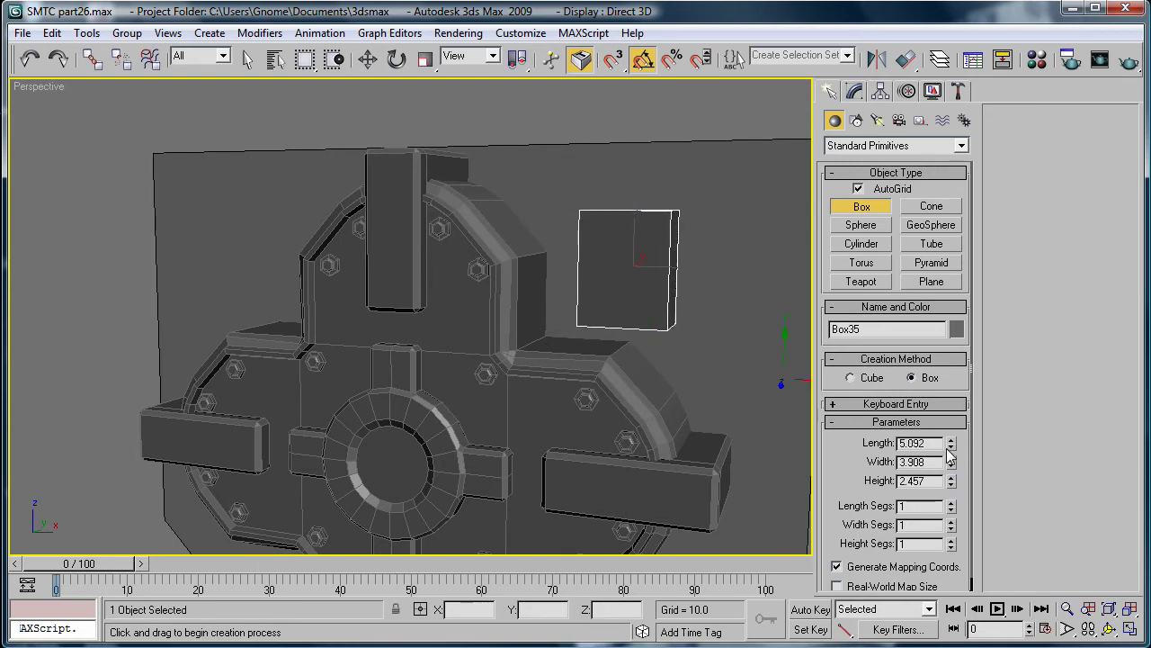
{"action": "left_click_drag", "start_coordinate": [950, 447], "coordinate": [951, 416]}
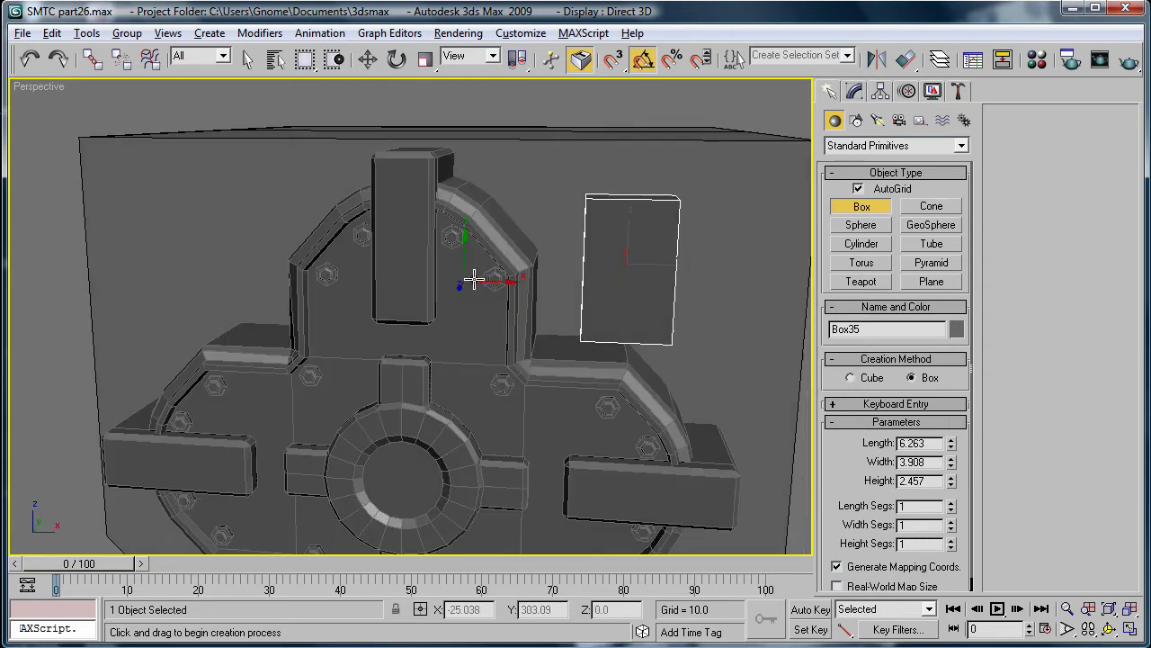
Move the new box slightly up and outward in the upper-right corner between the cross's arms
{"action": "middle_click_drag", "start_coordinate": [474, 280], "coordinate": [390, 258], "text": "alt"}
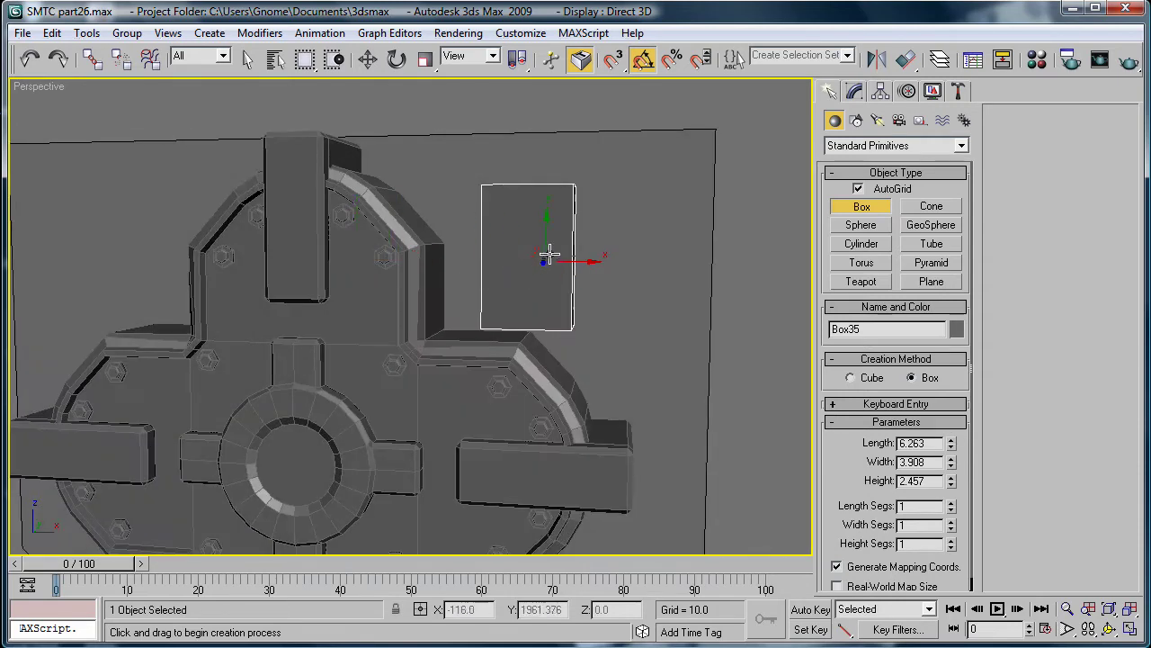
{"action": "key", "text": "w"}
{"action": "left_click_drag", "start_coordinate": [549, 238], "coordinate": [585, 224]}
{"action": "middle_click_drag", "start_coordinate": [585, 224], "coordinate": [477, 272], "text": "alt"}
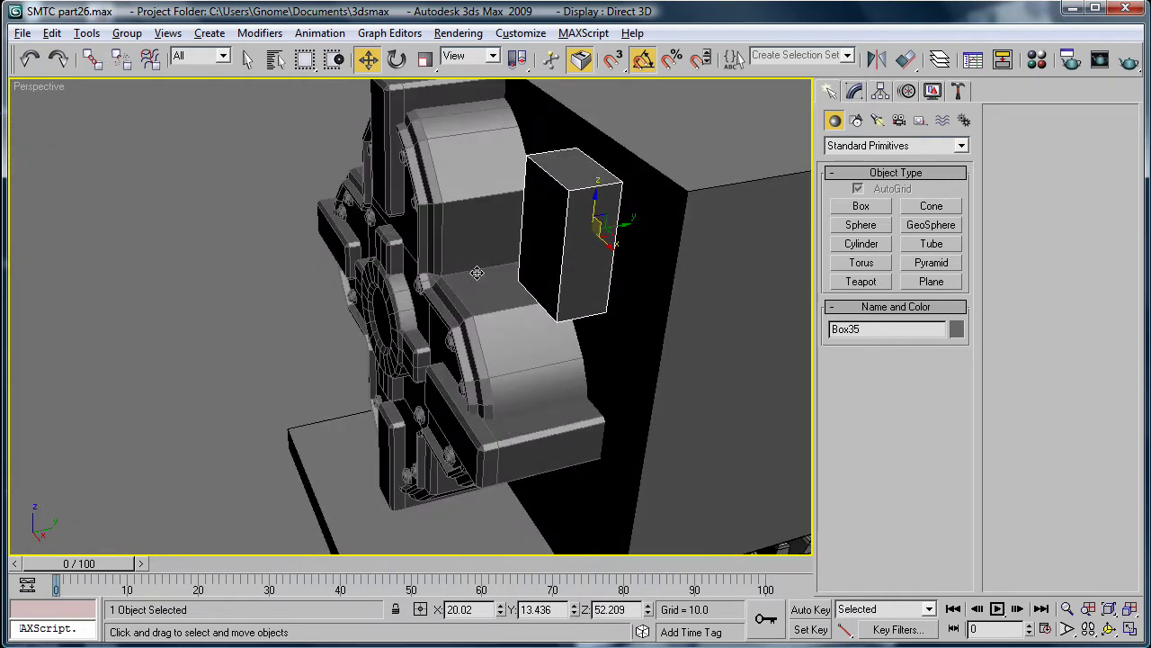
Set the new box's height to 1.523 and convert it to an editable poly
{"action": "left_click", "coordinate": [857, 92]}
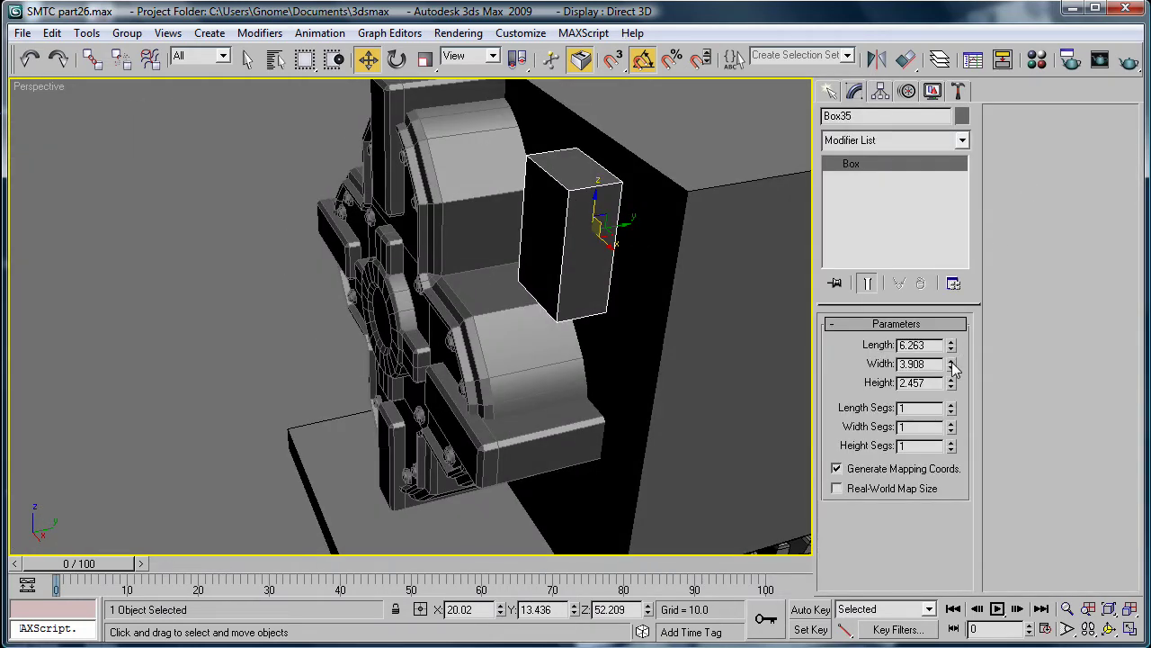
{"action": "left_click_drag", "start_coordinate": [951, 382], "coordinate": [946, 412]}
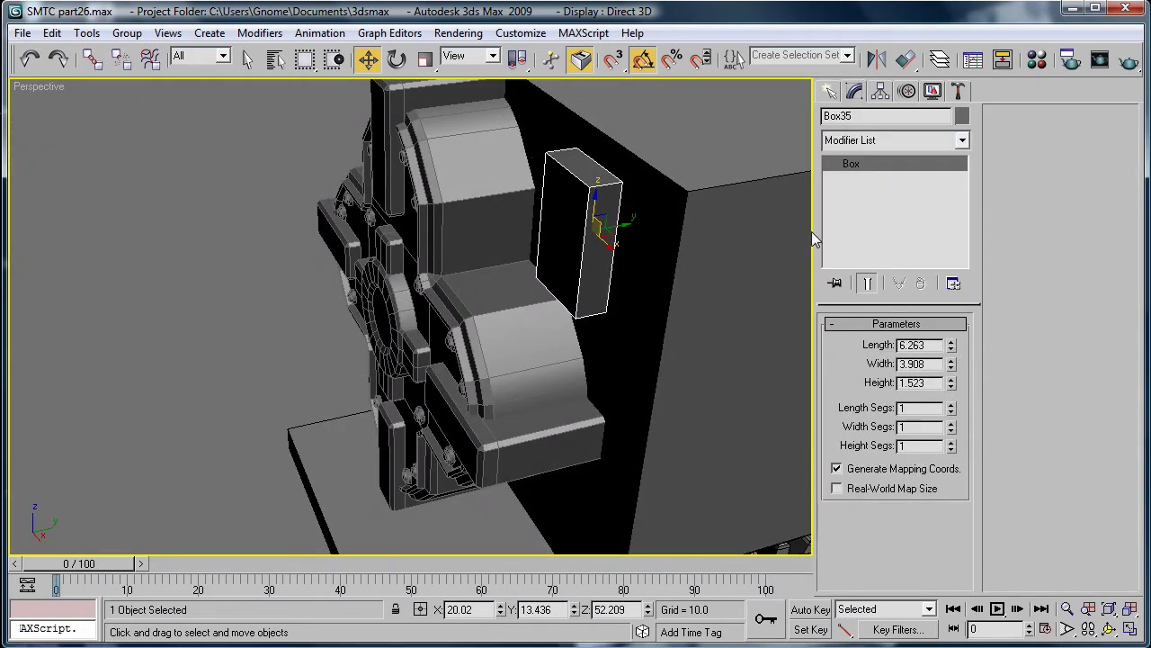
{"action": "key", "text": "ctrl+e"}
Bevel the box's front polygon inward, then raise it outward as a smaller stepped block with a beveled front edge
{"action": "middle_click_drag", "start_coordinate": [668, 258], "coordinate": [770, 260], "text": "alt"}
{"action": "left_click", "coordinate": [914, 344]}
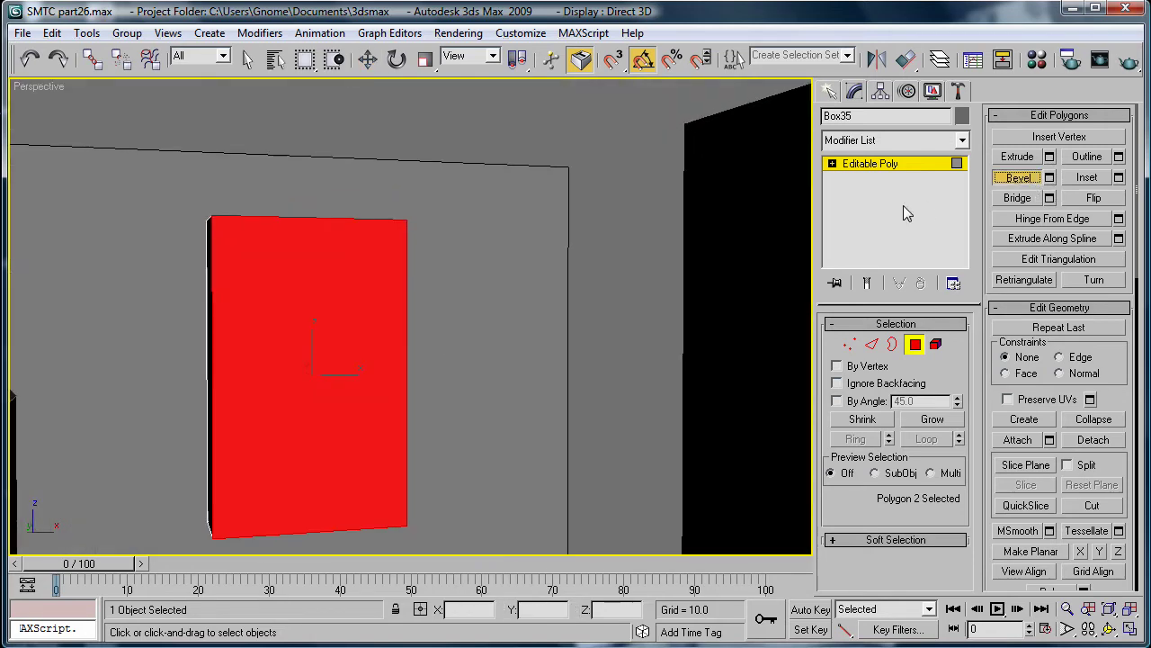
{"action": "middle_click_drag", "start_coordinate": [545, 252], "coordinate": [586, 266], "text": "alt"}
{"action": "middle_click_drag", "start_coordinate": [298, 326], "coordinate": [318, 334], "text": "alt"}
{"action": "left_click_drag", "start_coordinate": [314, 330], "coordinate": [308, 328]}
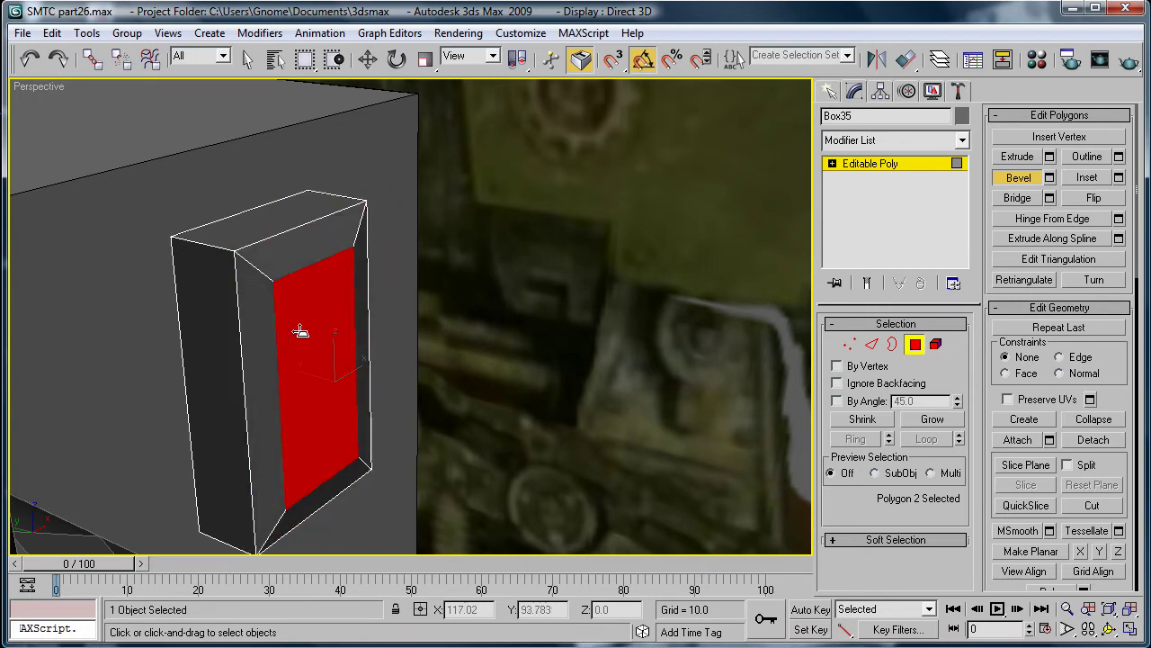
{"action": "left_click_drag", "start_coordinate": [300, 334], "coordinate": [319, 357]}
{"action": "key", "text": "ctrl+z"}
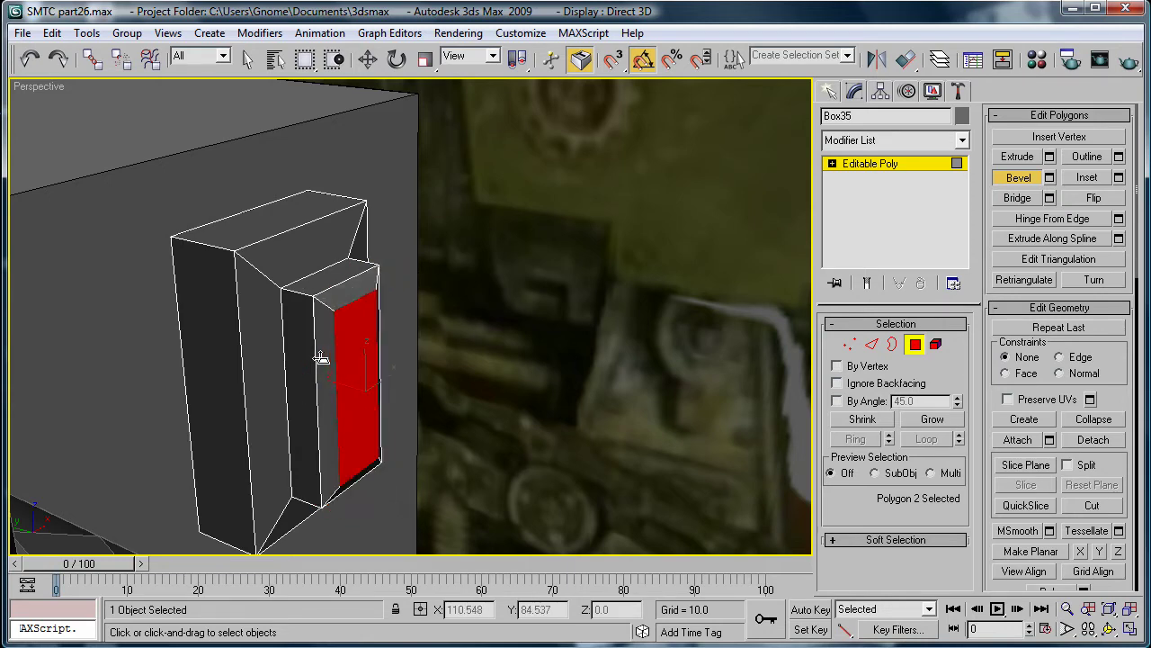
Connect the box's four outer vertical edges with 2 segments, then connect the resulting edges with 1 vertical segment
{"action": "middle_click_drag", "start_coordinate": [352, 336], "coordinate": [124, 299], "text": "alt"}
{"action": "left_click", "coordinate": [871, 343]}
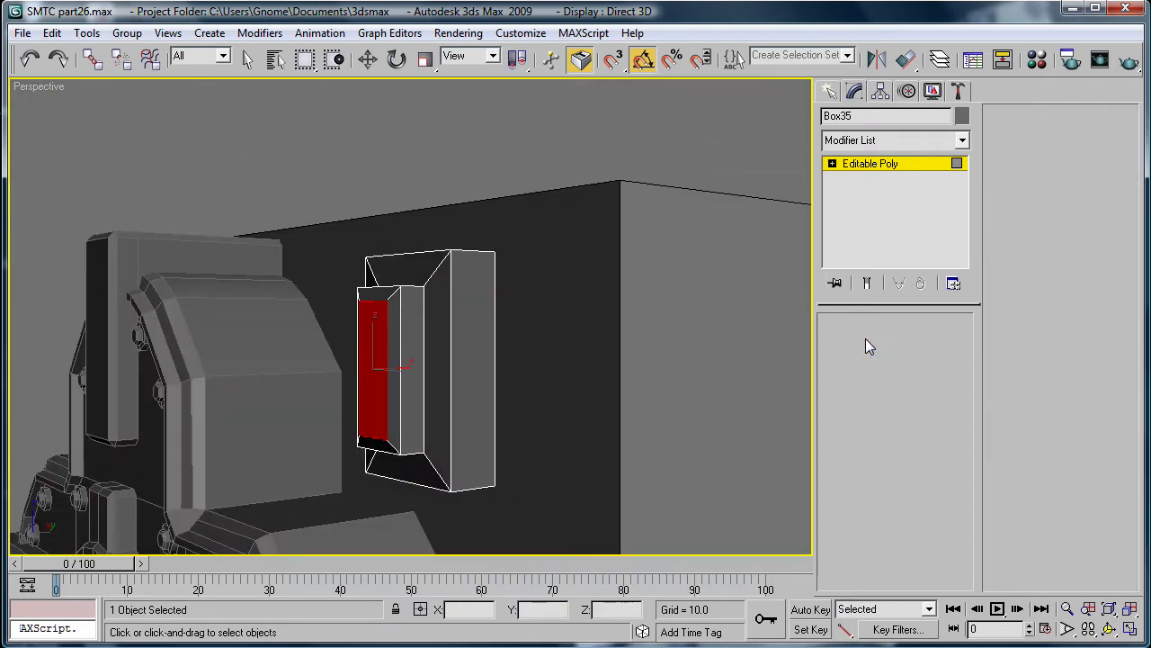
{"action": "left_click", "coordinate": [455, 314]}
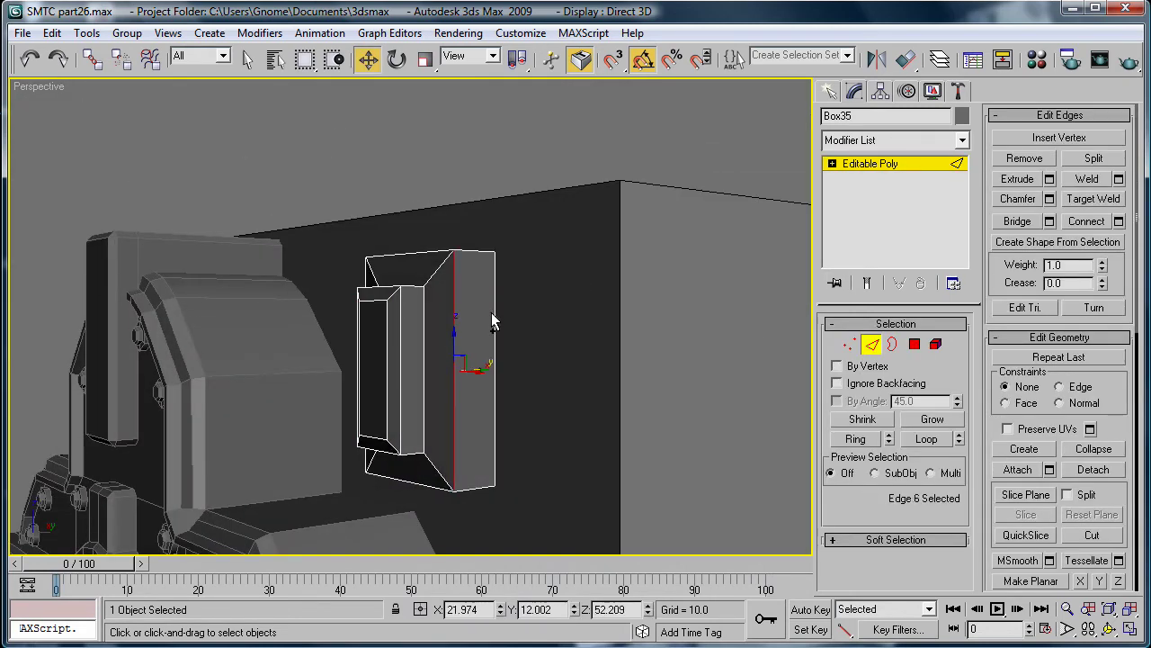
{"action": "left_click", "coordinate": [493, 312], "text": "ctrl"}
{"action": "middle_click_drag", "start_coordinate": [442, 311], "coordinate": [390, 332], "text": "alt"}
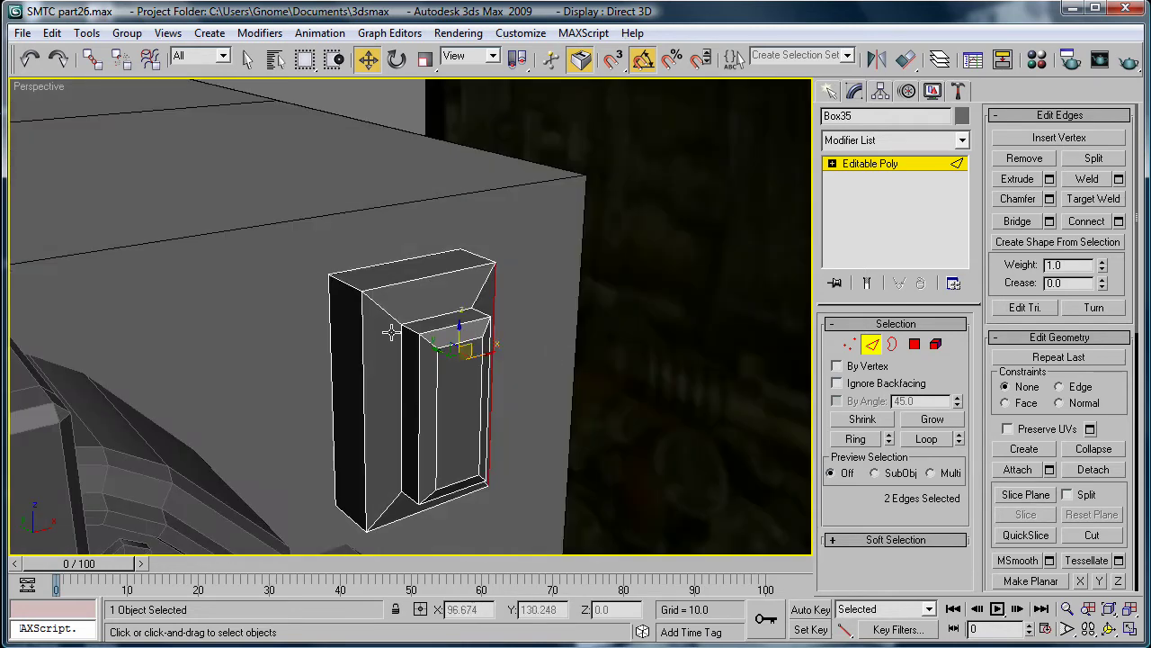
{"action": "left_click", "coordinate": [327, 322], "text": "ctrl"}
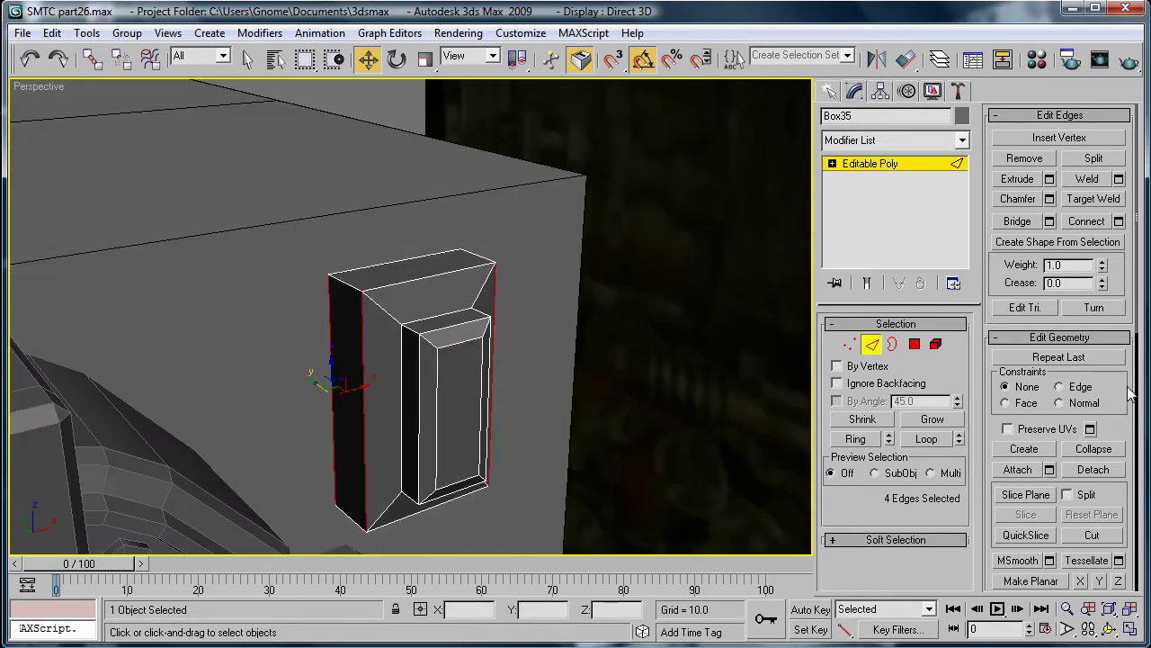
{"action": "left_click", "coordinate": [1119, 222]}
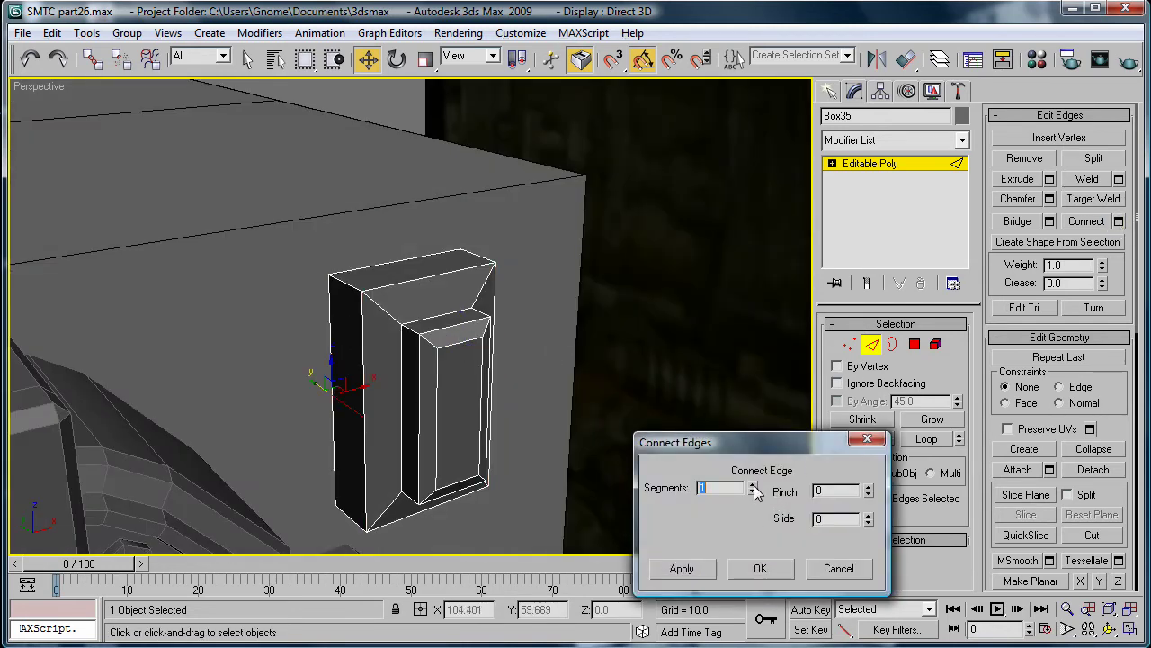
{"action": "left_click", "coordinate": [756, 567]}
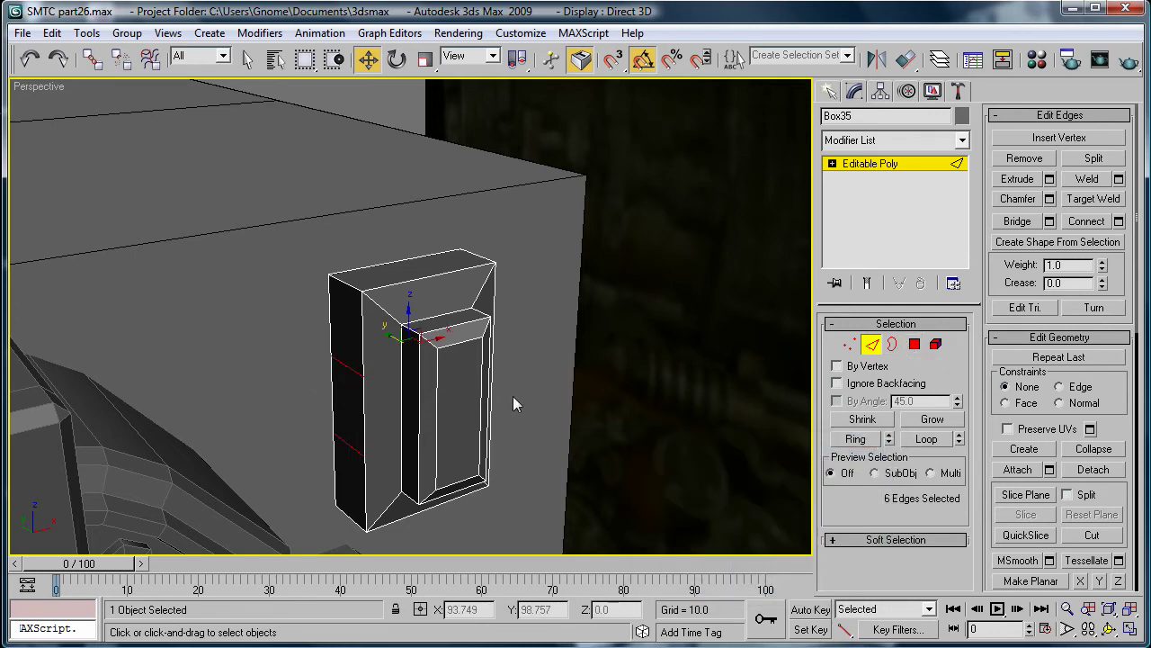
{"action": "left_click", "coordinate": [1119, 222]}
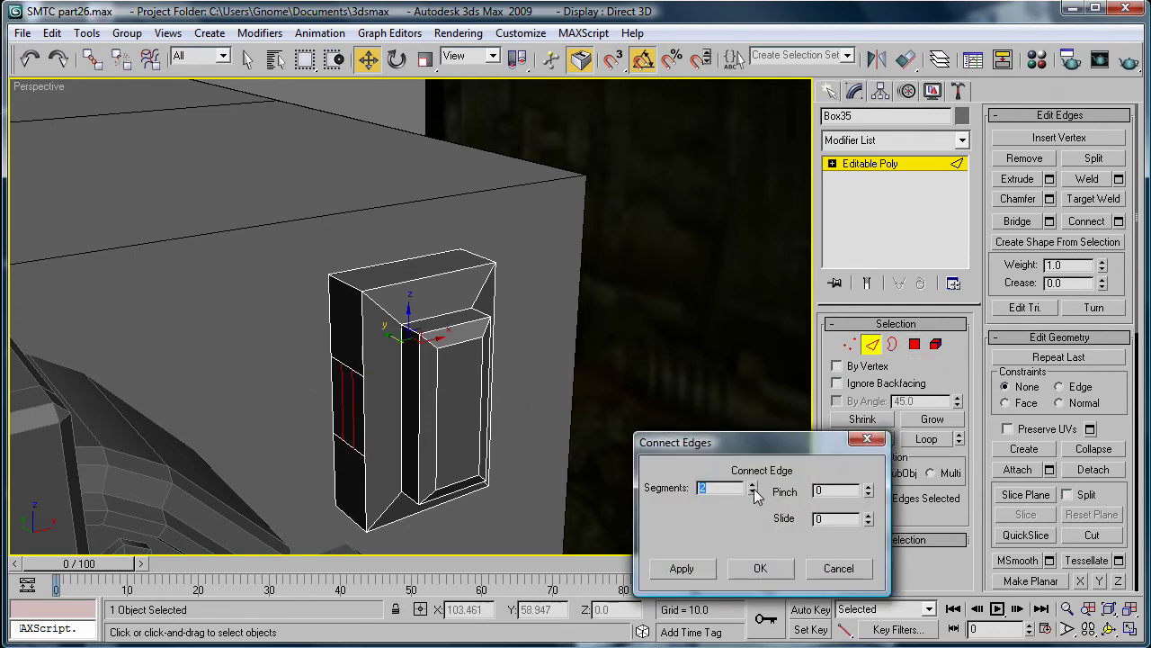
{"action": "left_click", "coordinate": [746, 571]}
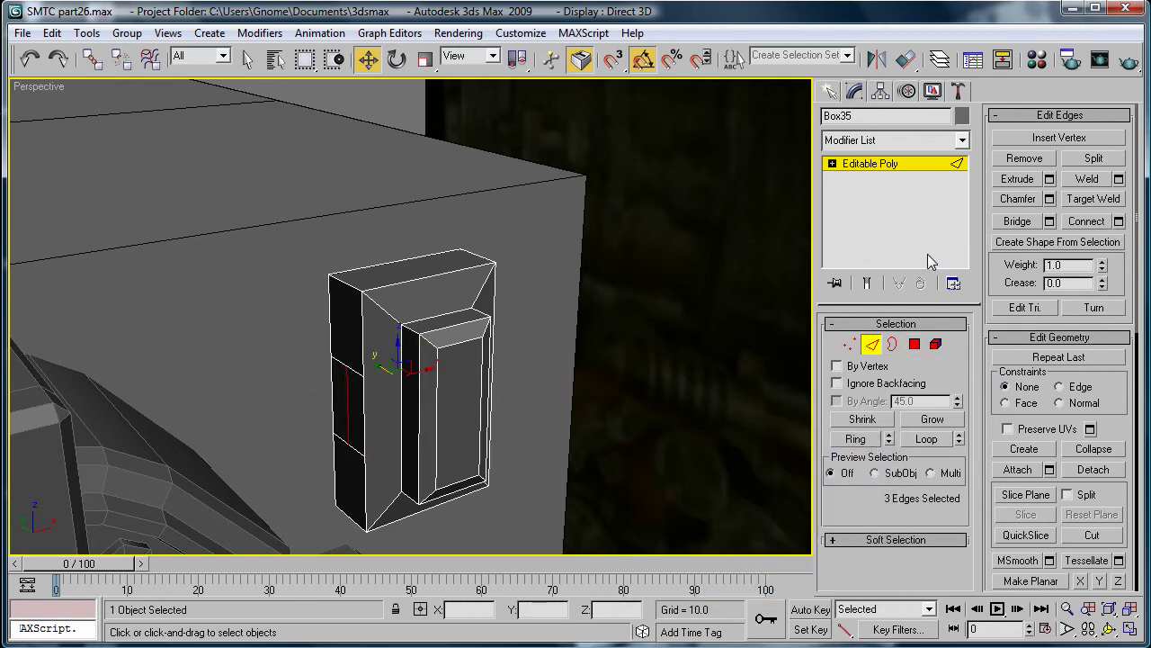
Extrude the rear middle polygons on both sides of the box by 1.4 as side tabs
{"action": "left_click", "coordinate": [915, 344]}
{"action": "left_click", "coordinate": [343, 393]}
{"action": "middle_click_drag", "start_coordinate": [343, 393], "coordinate": [444, 299], "text": "alt"}
{"action": "left_click", "coordinate": [490, 415], "text": "ctrl"}
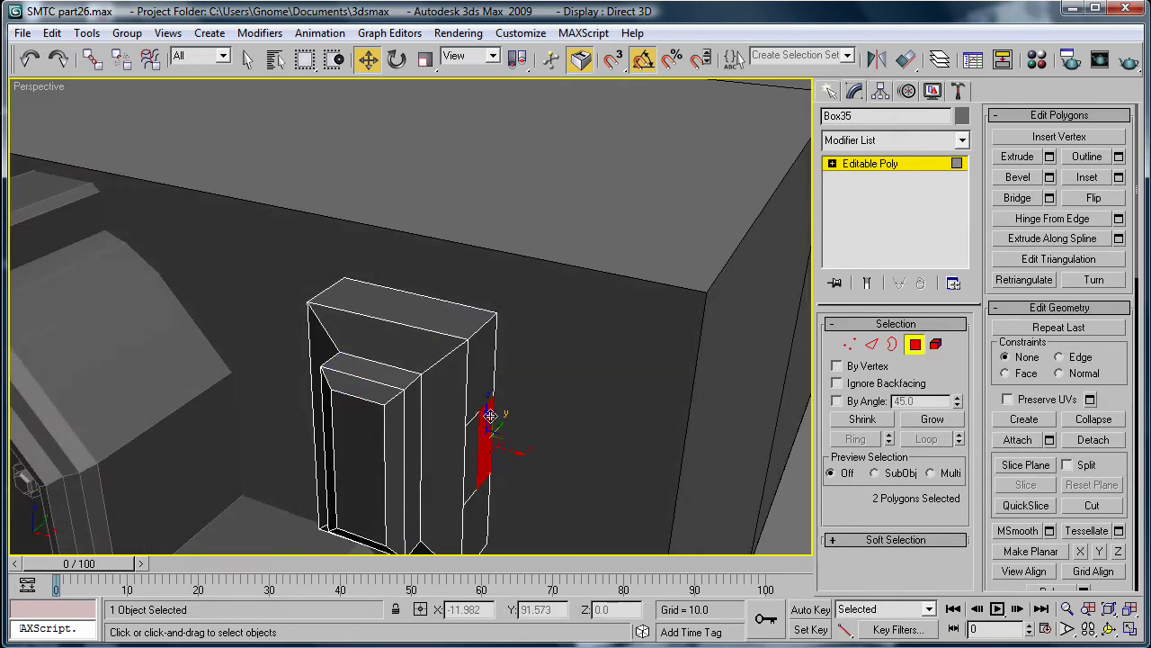
{"action": "left_click", "coordinate": [1049, 156]}
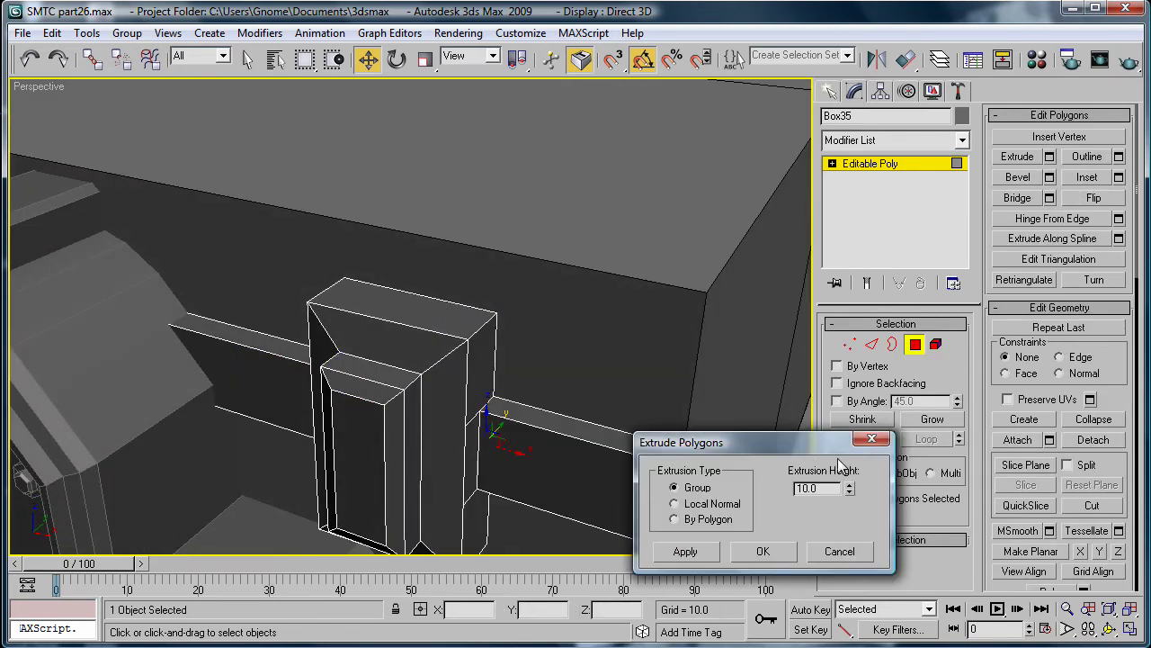
{"action": "left_click_drag", "start_coordinate": [848, 495], "coordinate": [845, 563]}
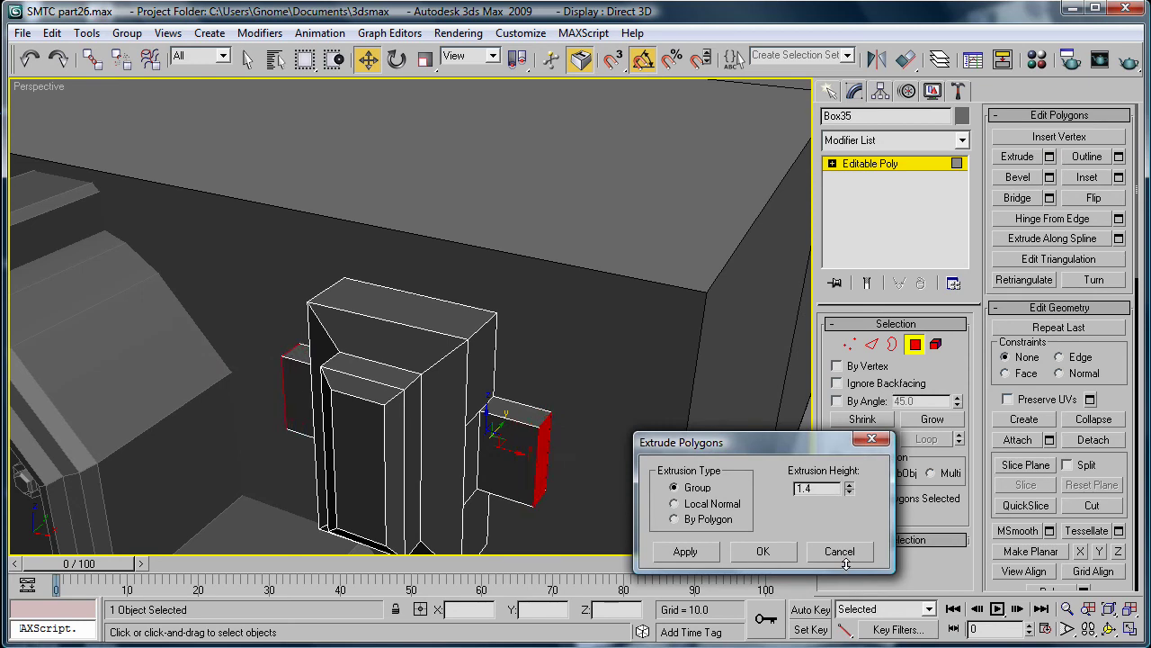
{"action": "left_click", "coordinate": [779, 552]}
Extrude the ends of both side tabs by another 0.56 and shift them back slightly toward the turret block
{"action": "middle_click_drag", "start_coordinate": [663, 334], "coordinate": [506, 337], "text": "alt"}
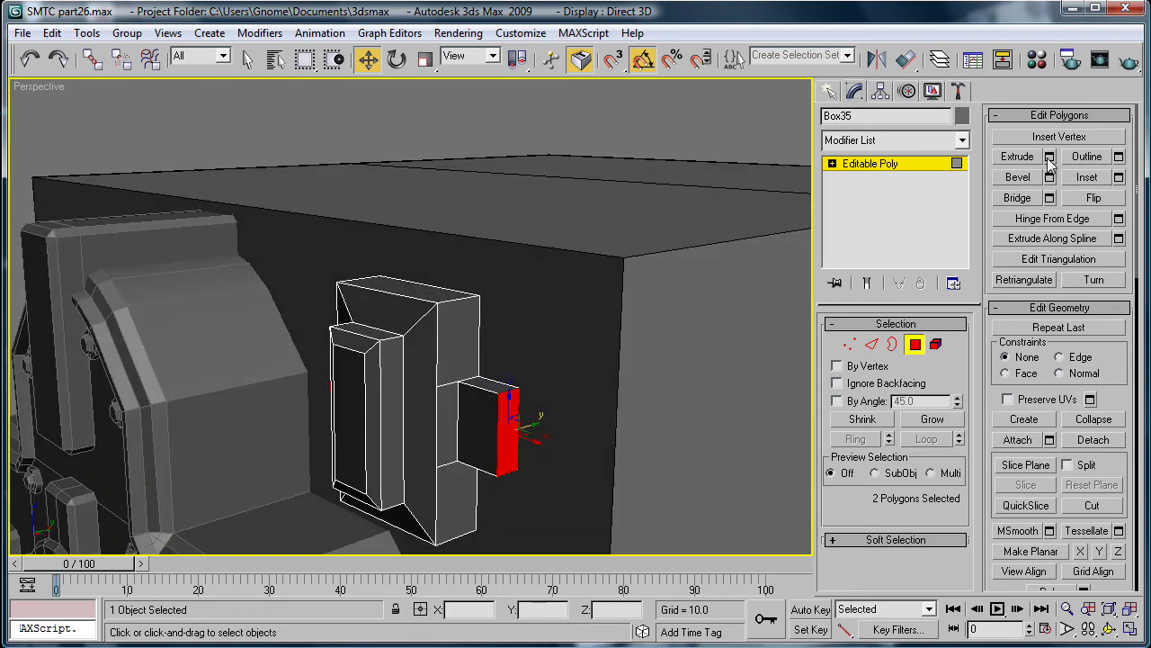
{"action": "left_click", "coordinate": [1050, 157]}
{"action": "left_click_drag", "start_coordinate": [849, 490], "coordinate": [857, 545]}
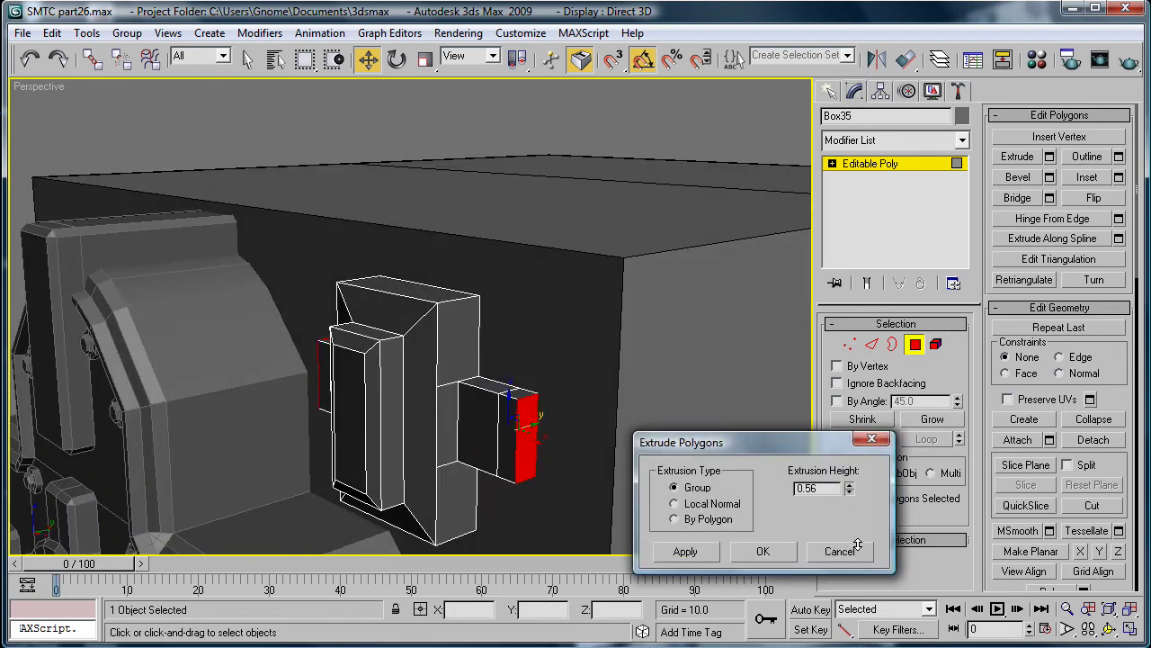
{"action": "left_click", "coordinate": [763, 552]}
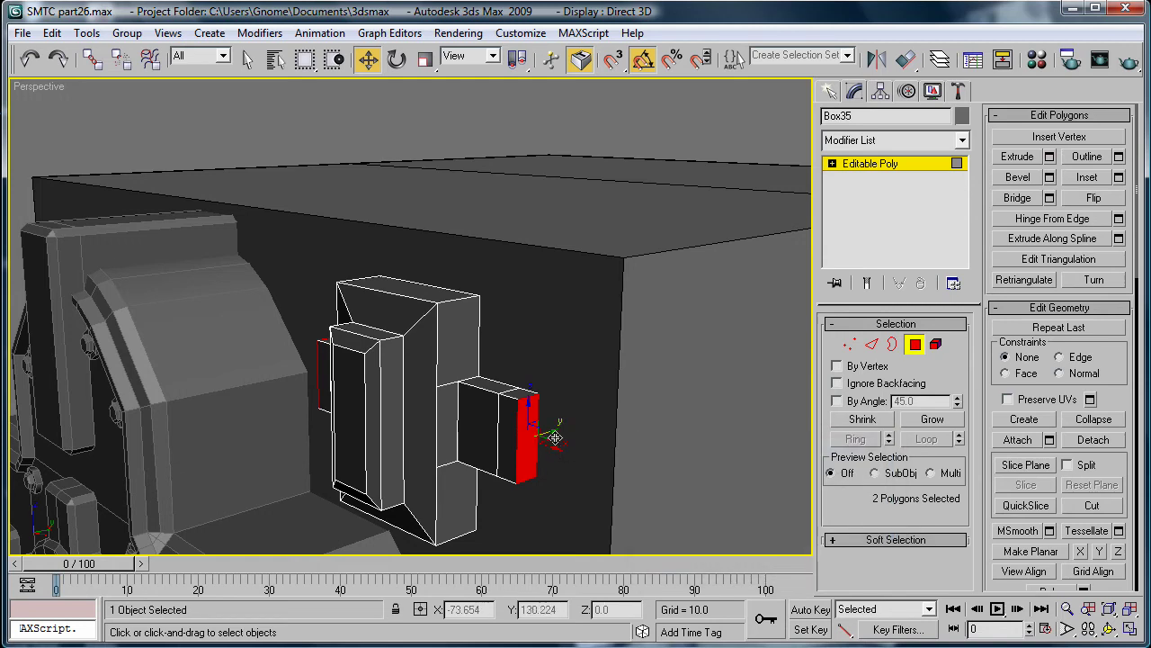
{"action": "left_click_drag", "start_coordinate": [564, 428], "coordinate": [571, 423]}
{"action": "middle_click_drag", "start_coordinate": [571, 424], "coordinate": [644, 399], "text": "alt"}
{"action": "left_click", "coordinate": [848, 165]}
Move the tabbed box slightly outward and down, to about X 20.884 and Z 51.786
{"action": "scroll", "coordinate": [447, 438], "scroll_direction": "down", "scroll_amount": 5}
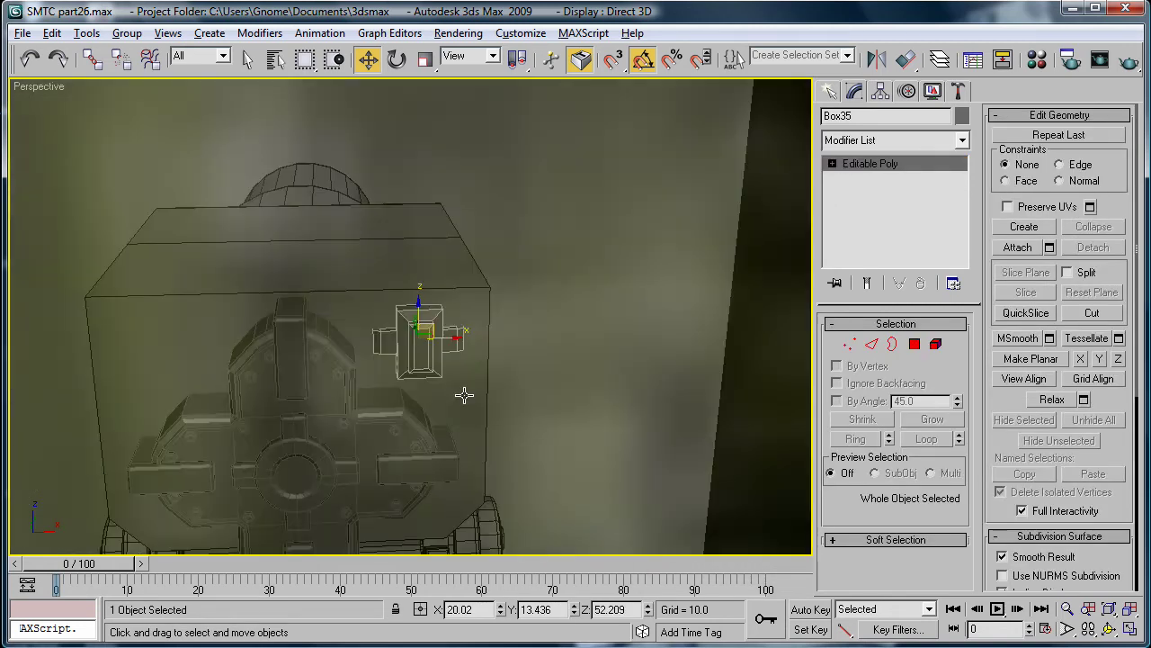
{"action": "middle_click_drag", "start_coordinate": [464, 394], "coordinate": [474, 354], "text": "alt"}
{"action": "scroll", "coordinate": [426, 395], "scroll_direction": "down", "scroll_amount": 5}
{"action": "middle_click_drag", "start_coordinate": [426, 396], "coordinate": [411, 447], "text": "alt"}
{"action": "scroll", "coordinate": [411, 447], "scroll_direction": "up", "scroll_amount": 8}
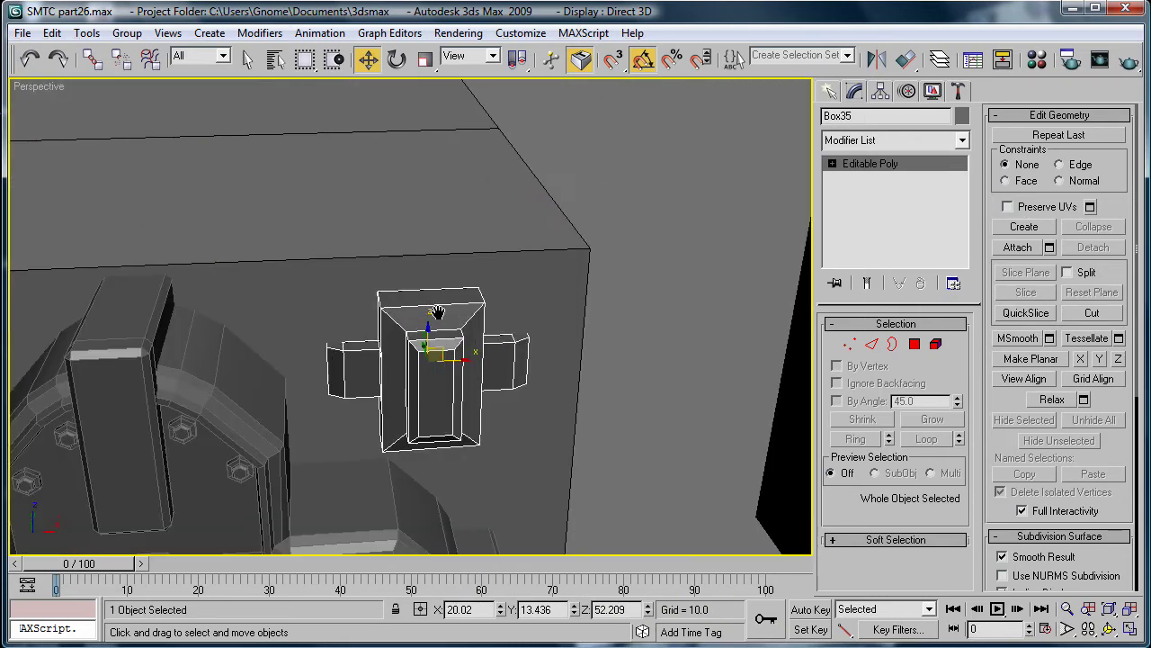
{"action": "middle_click_drag", "start_coordinate": [438, 314], "coordinate": [425, 226], "text": "alt"}
{"action": "left_click_drag", "start_coordinate": [449, 319], "coordinate": [469, 335]}
Copy the tabbed box across to the opposite upper corner of the turret front, at about X -2.457
{"action": "key", "text": "f"}
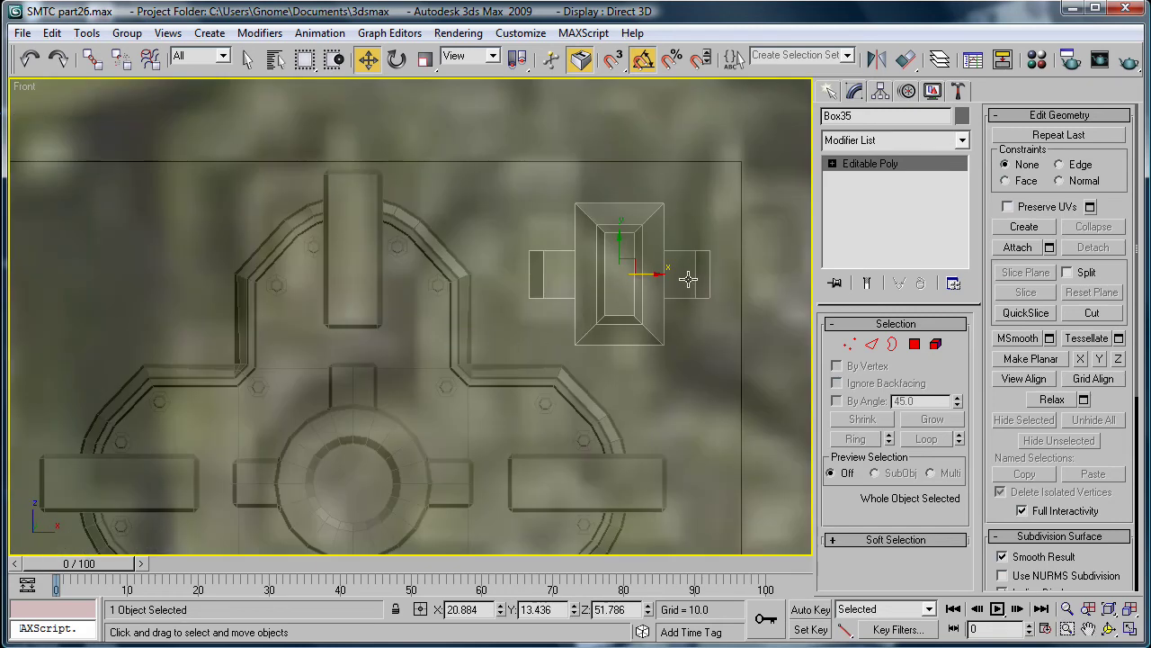
{"action": "mouse_move", "coordinate": [661, 277]}
{"action": "left_mouse_down", "text": "shift"}
{"action": "mouse_move", "coordinate": [104, 282]}
{"action": "mouse_move", "coordinate": [122, 288]}
{"action": "left_mouse_up", "text": "shift"}
{"action": "left_click", "coordinate": [575, 418]}
Compare the two tabbed boxes with the reference image in the front view and examine them in perspective
{"action": "scroll", "coordinate": [340, 364], "scroll_direction": "down", "scroll_amount": 2}
{"action": "mouse_move", "coordinate": [339, 364]}
{"action": "middle_mouse_down"}
{"action": "mouse_move", "coordinate": [466, 363]}
{"action": "mouse_move", "coordinate": [417, 360]}
{"action": "middle_mouse_up"}
{"action": "scroll", "coordinate": [405, 382], "scroll_direction": "down", "scroll_amount": 5}
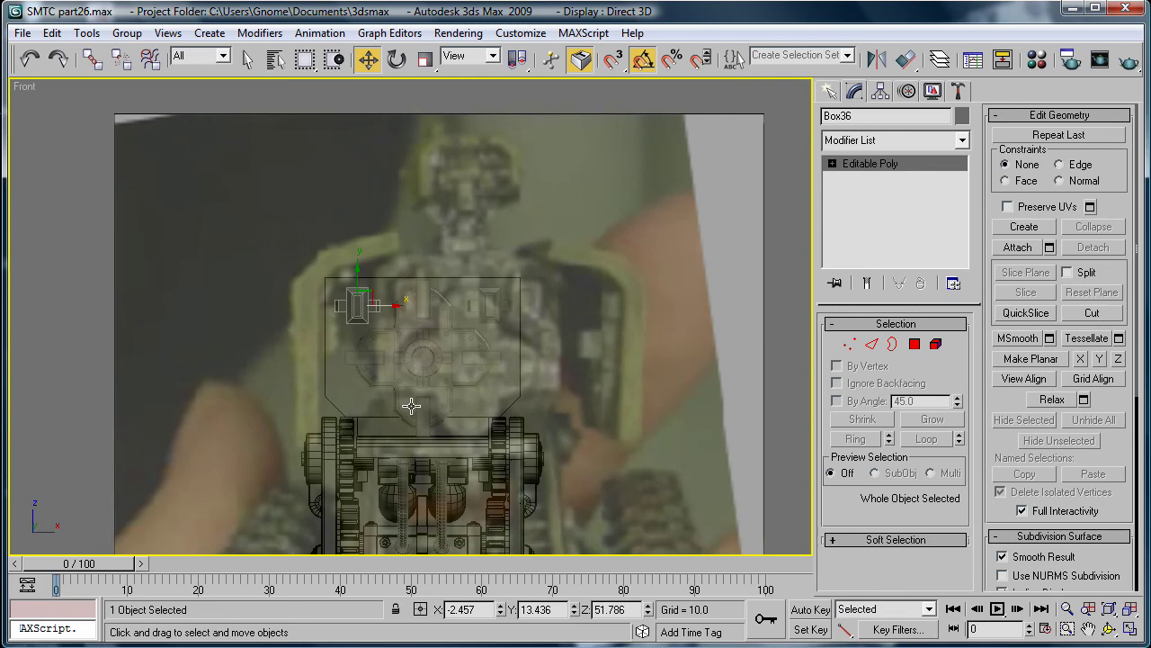
{"action": "scroll", "coordinate": [559, 315], "scroll_direction": "up", "scroll_amount": 2}
{"action": "middle_click_drag", "start_coordinate": [572, 312], "coordinate": [597, 278]}
{"action": "scroll", "coordinate": [591, 311], "scroll_direction": "down", "scroll_amount": 2}
{"action": "scroll", "coordinate": [597, 278], "scroll_direction": "up", "scroll_amount": 2}
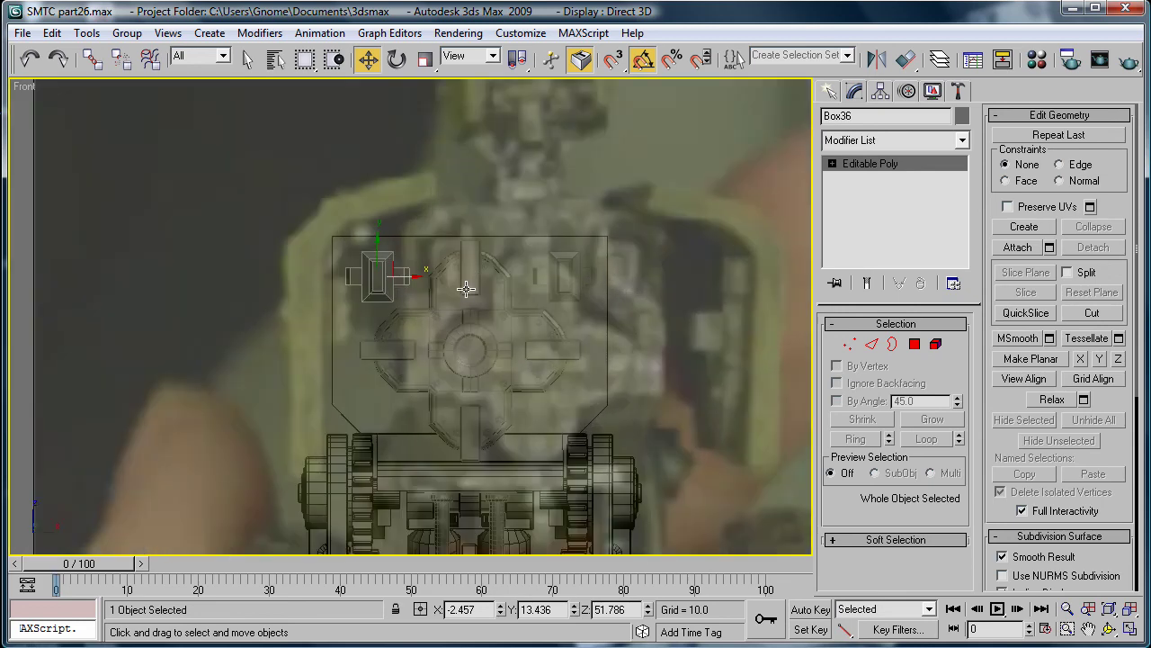
{"action": "key", "text": "p"}
{"action": "scroll", "coordinate": [379, 317], "scroll_direction": "down", "scroll_amount": 4}
{"action": "middle_click_drag", "start_coordinate": [423, 404], "coordinate": [465, 395], "text": "alt"}
{"action": "scroll", "coordinate": [299, 359], "scroll_direction": "up", "scroll_amount": 3}
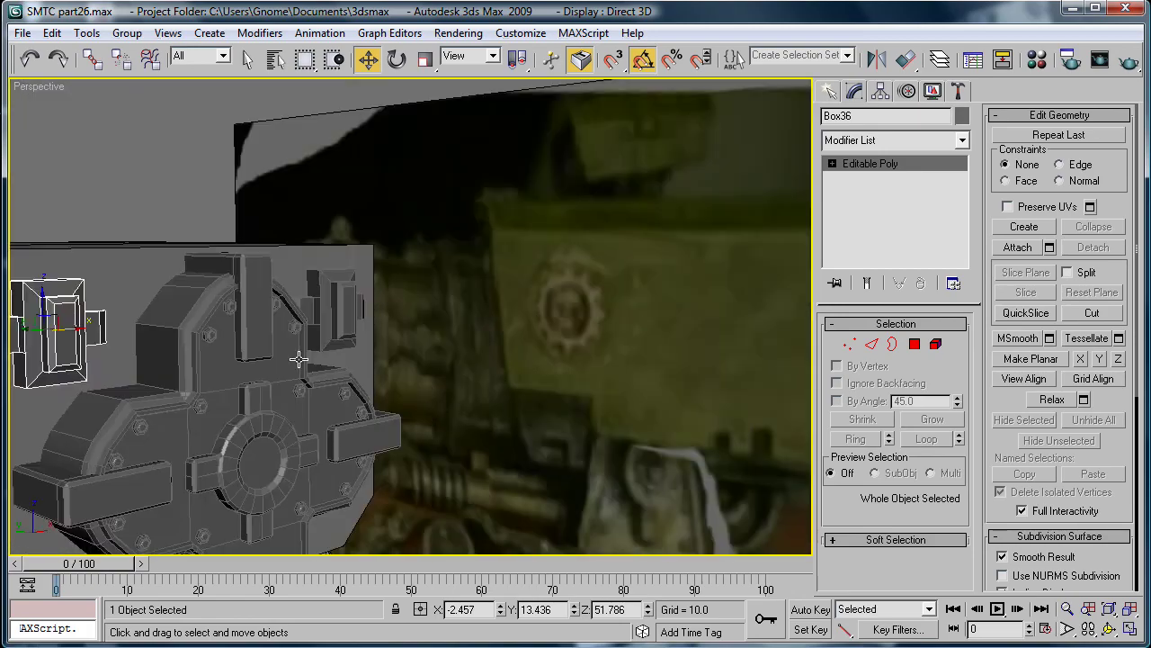